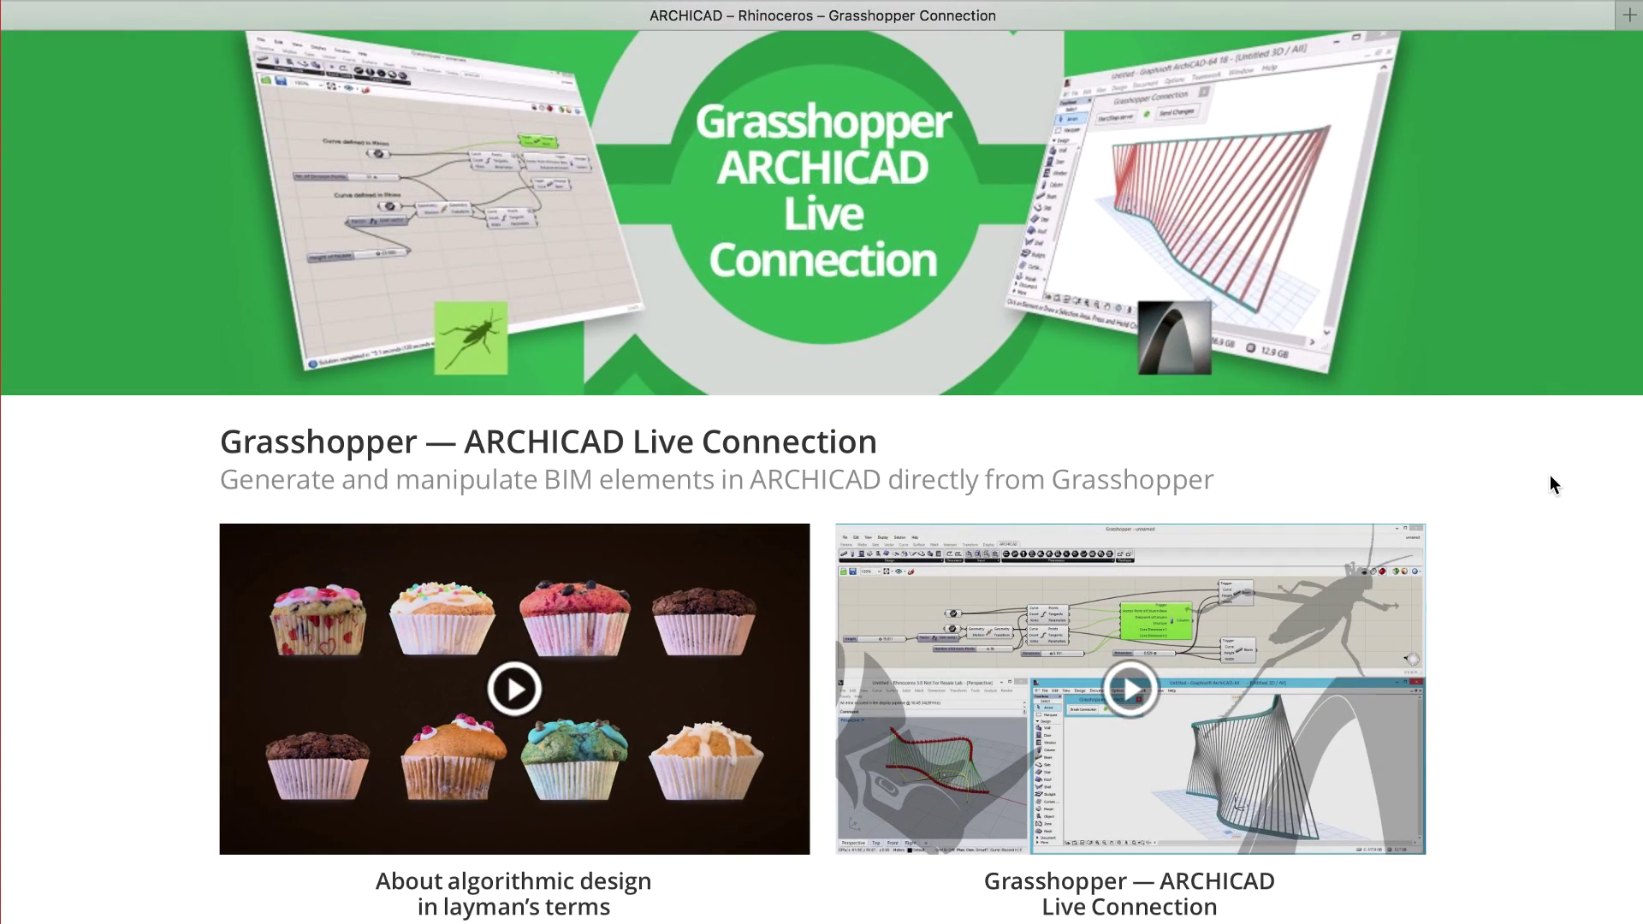
Look through the Grasshopper — ARCHICAD Live Connection web page down to the add-on's download link.
{"action": "scroll", "coordinate": [1551, 477], "scroll_direction": "down", "scroll_amount": 3}
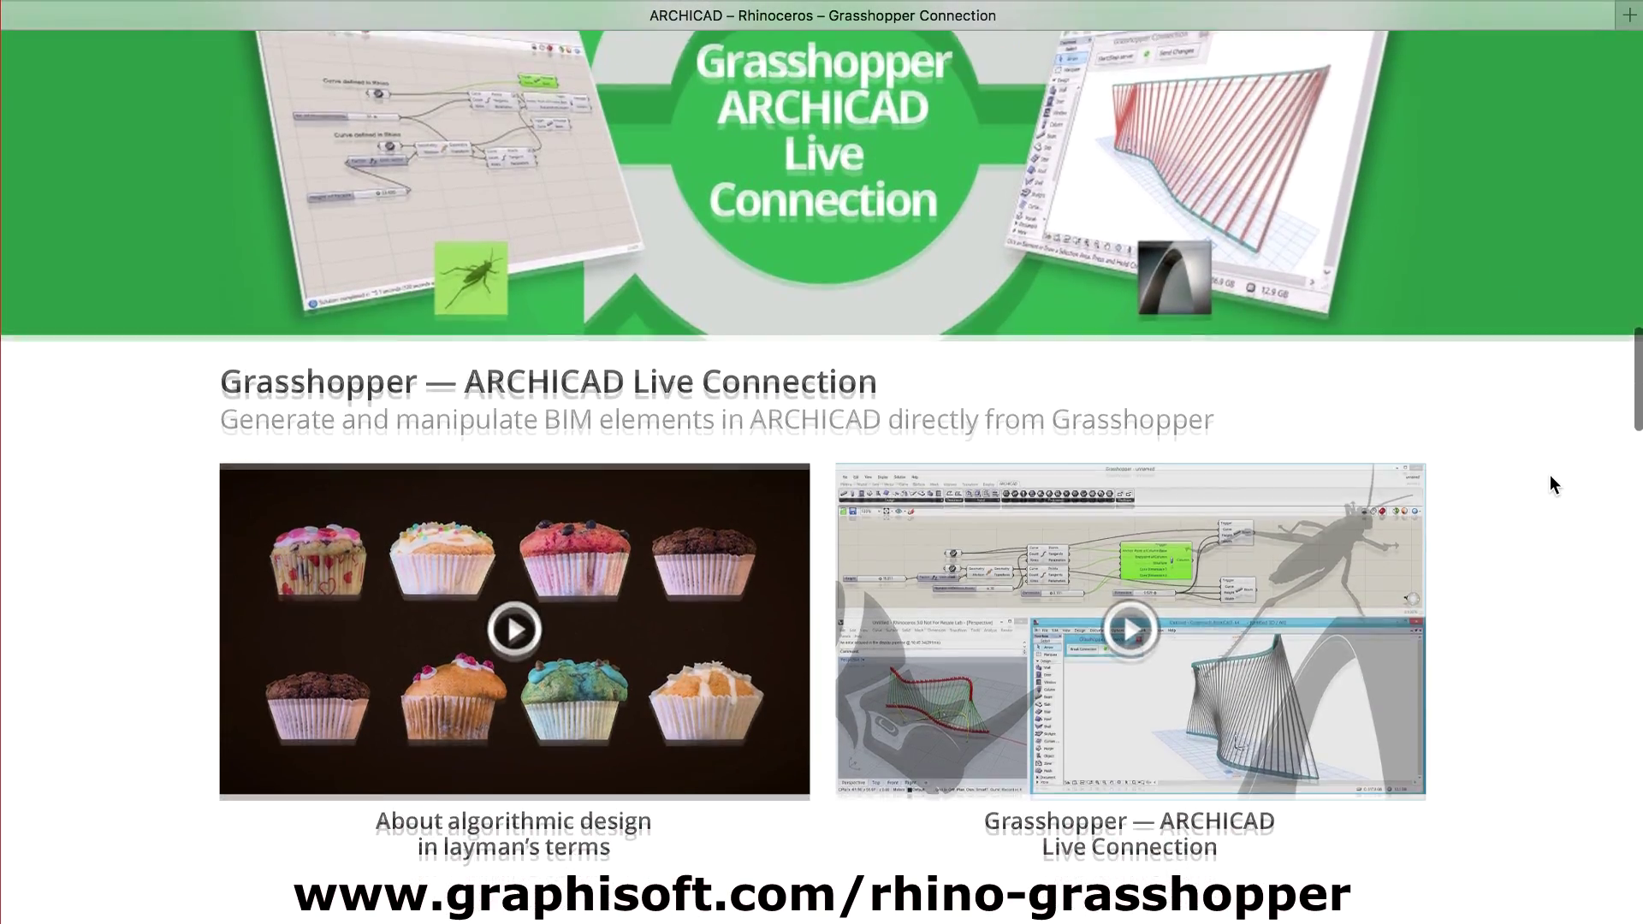
{"action": "scroll", "coordinate": [1550, 477], "scroll_direction": "down", "scroll_amount": 10}
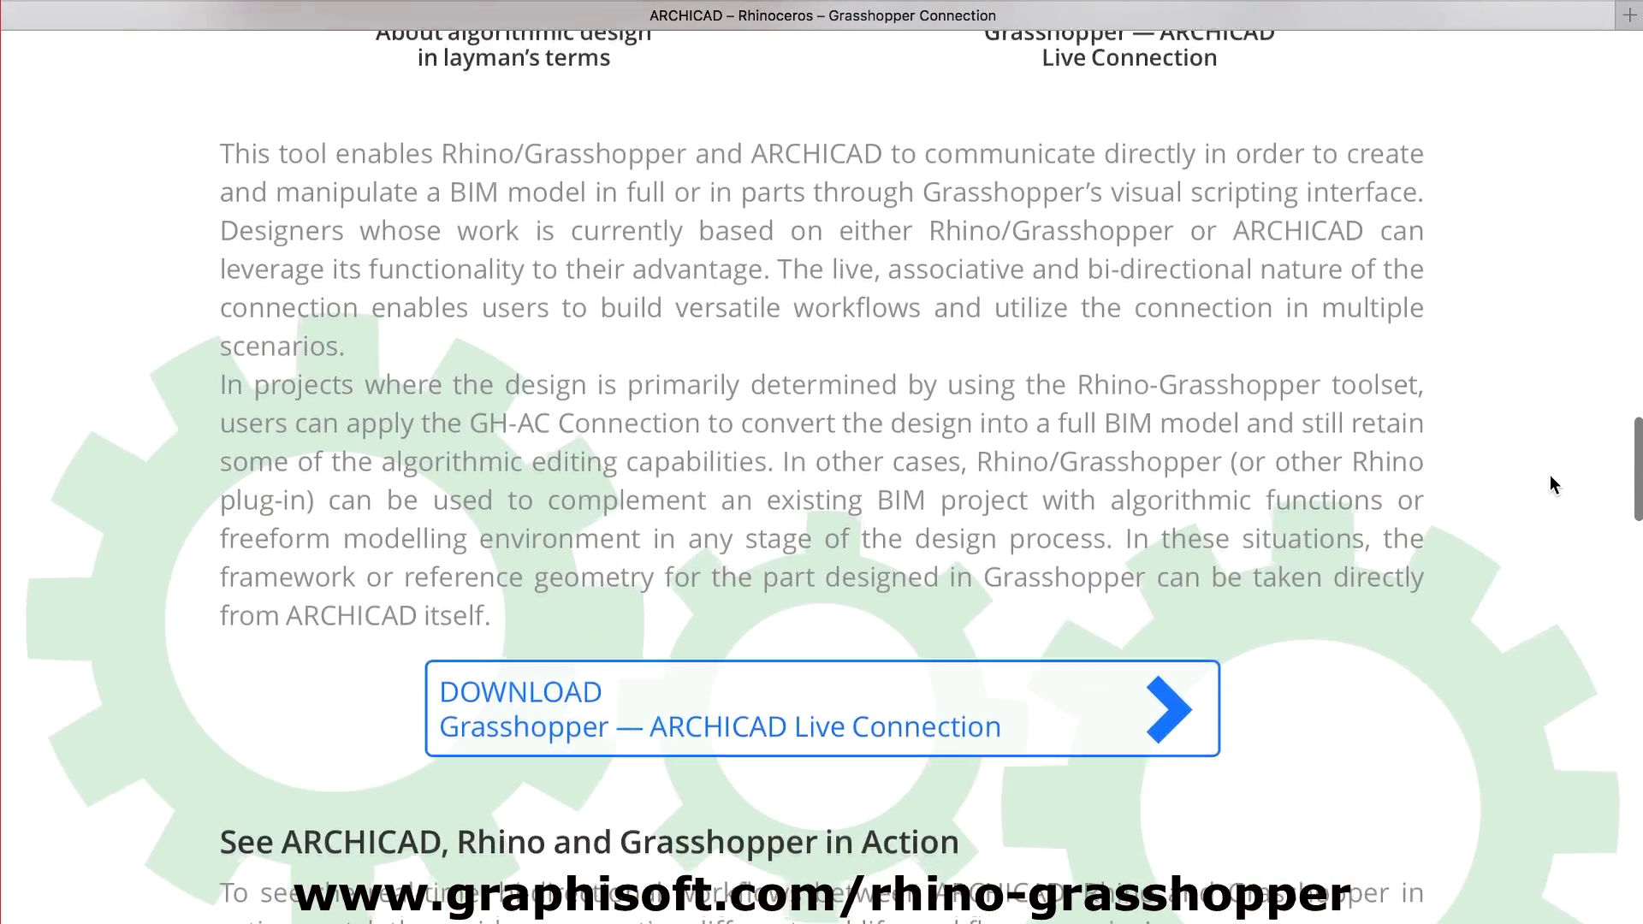
{"action": "scroll", "coordinate": [1551, 477], "scroll_direction": "down", "scroll_amount": 2}
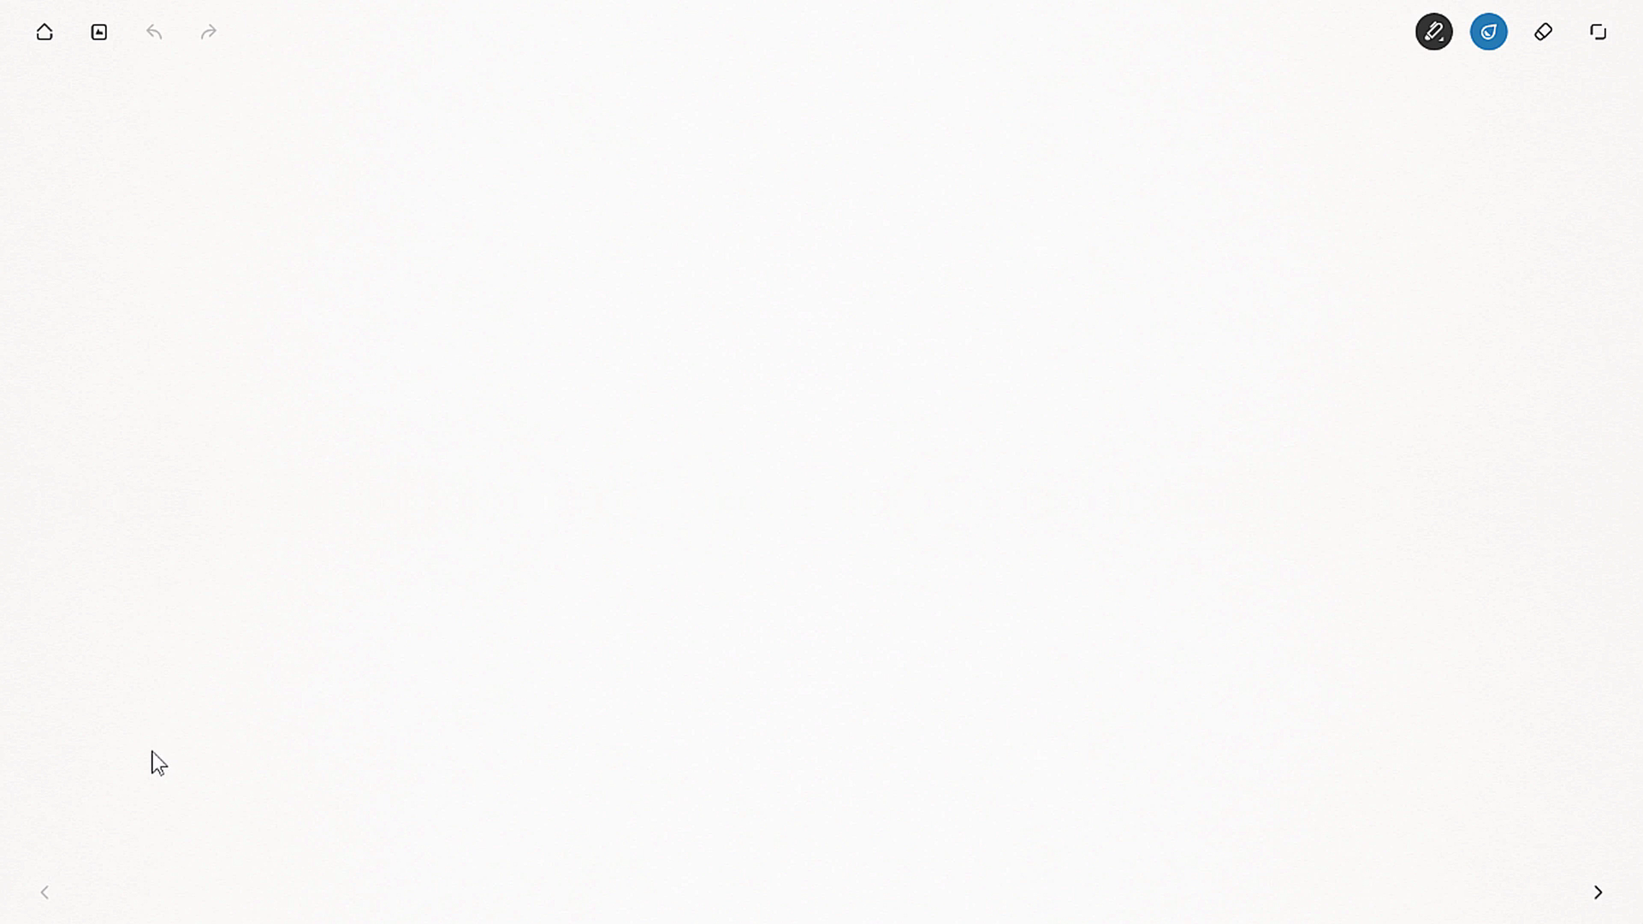
On the blank whiteboard, draw a long, roughly horizontal blue line and label its end PATH.
{"action": "mouse_move", "coordinate": [150, 750]}
{"action": "left_mouse_down"}
{"action": "mouse_move", "coordinate": [469, 761]}
{"action": "mouse_move", "coordinate": [1493, 726]}
{"action": "left_mouse_up"}
{"action": "left_click_drag", "start_coordinate": [1470, 783], "coordinate": [1457, 756]}
{"action": "left_click_drag", "start_coordinate": [1487, 779], "coordinate": [1505, 761]}
{"action": "mouse_move", "coordinate": [1523, 753]}
{"action": "left_mouse_down"}
{"action": "mouse_move", "coordinate": [1551, 783]}
{"action": "mouse_move", "coordinate": [1571, 758]}
{"action": "left_mouse_up"}
{"action": "left_click_drag", "start_coordinate": [1571, 741], "coordinate": [1575, 770]}
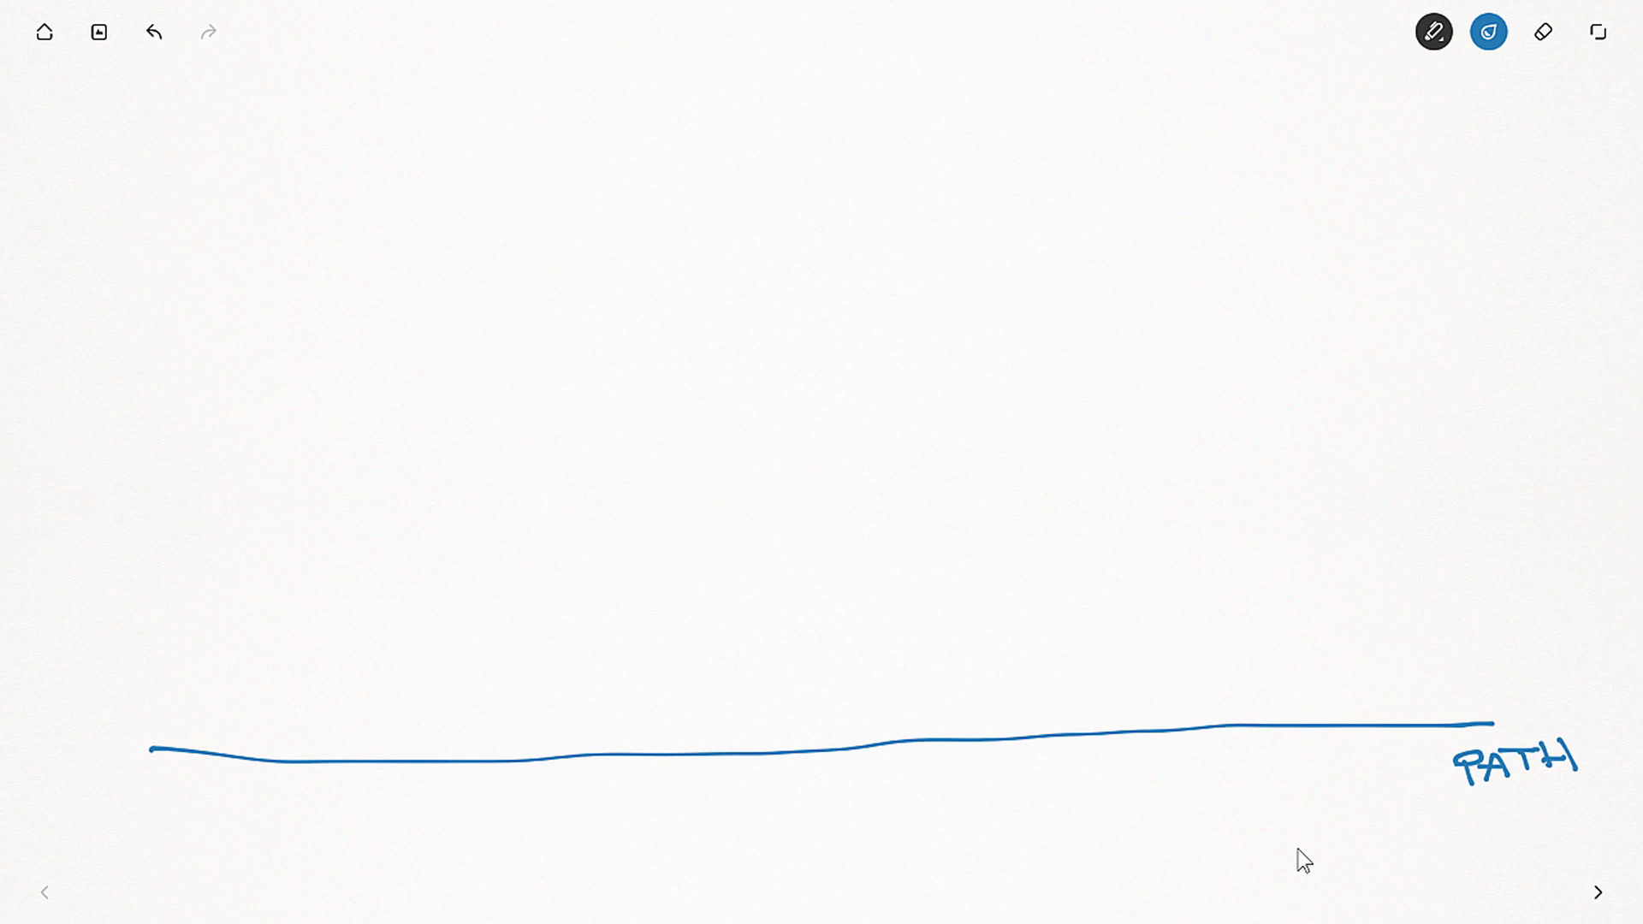
Mark a row of spaced magenta crosses along the blue path and write POSITION beneath them.
{"action": "left_click", "coordinate": [1489, 33]}
{"action": "left_click", "coordinate": [1489, 116]}
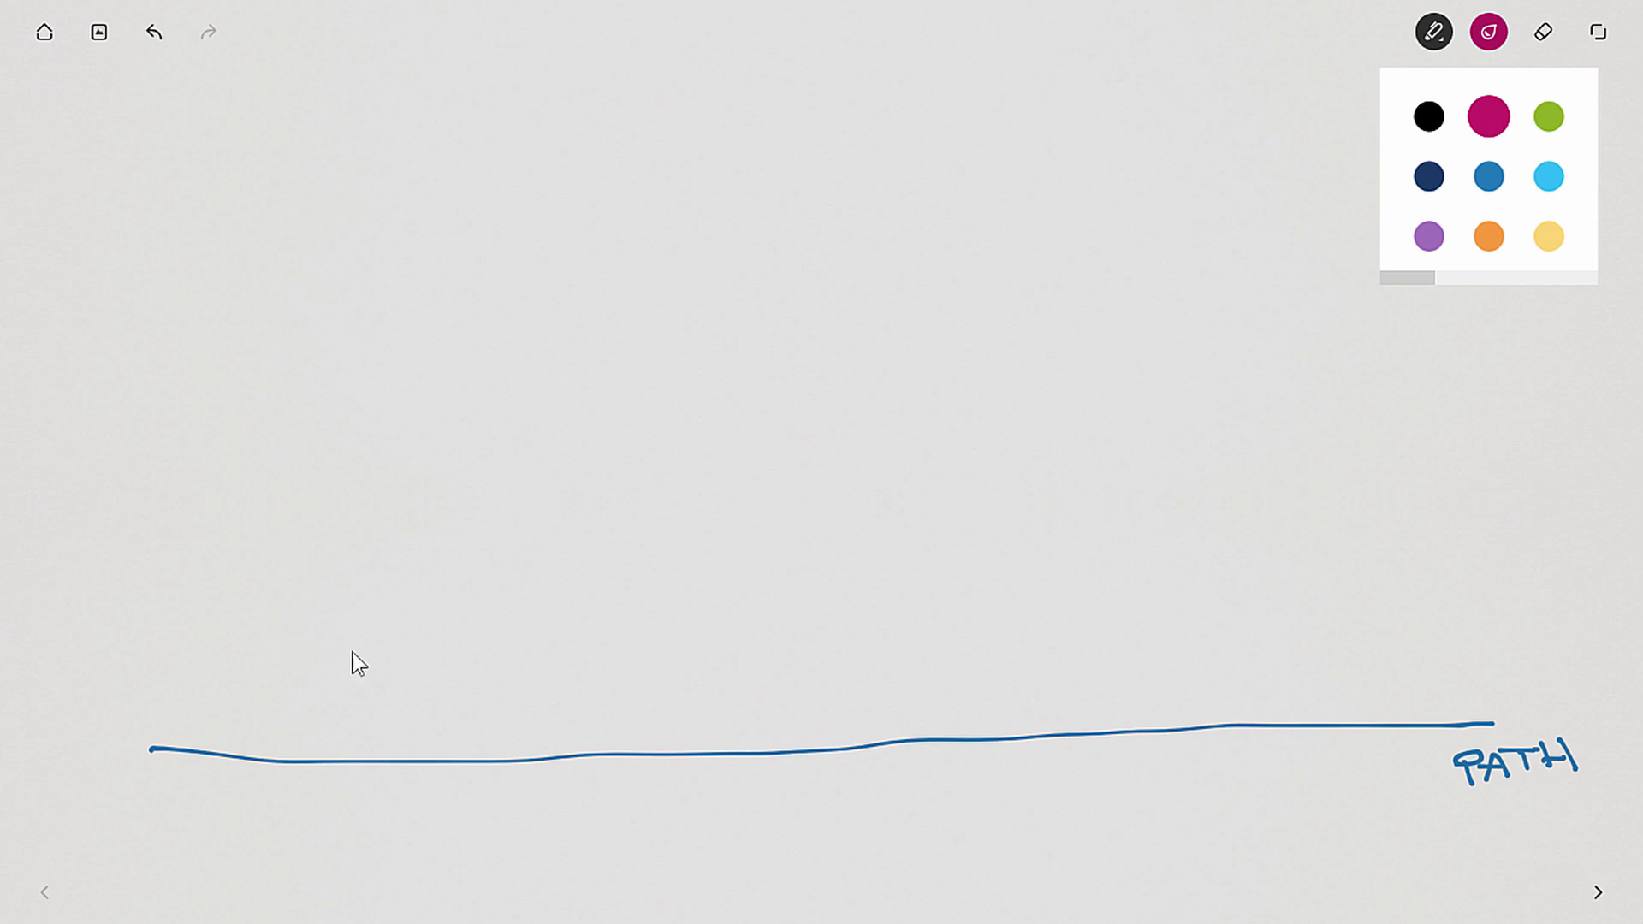
{"action": "left_click", "coordinate": [210, 750]}
{"action": "mouse_move", "coordinate": [211, 741]}
{"action": "left_mouse_down"}
{"action": "mouse_move", "coordinate": [197, 752]}
{"action": "mouse_move", "coordinate": [307, 767]}
{"action": "left_mouse_up"}
{"action": "left_click_drag", "start_coordinate": [301, 751], "coordinate": [290, 764]}
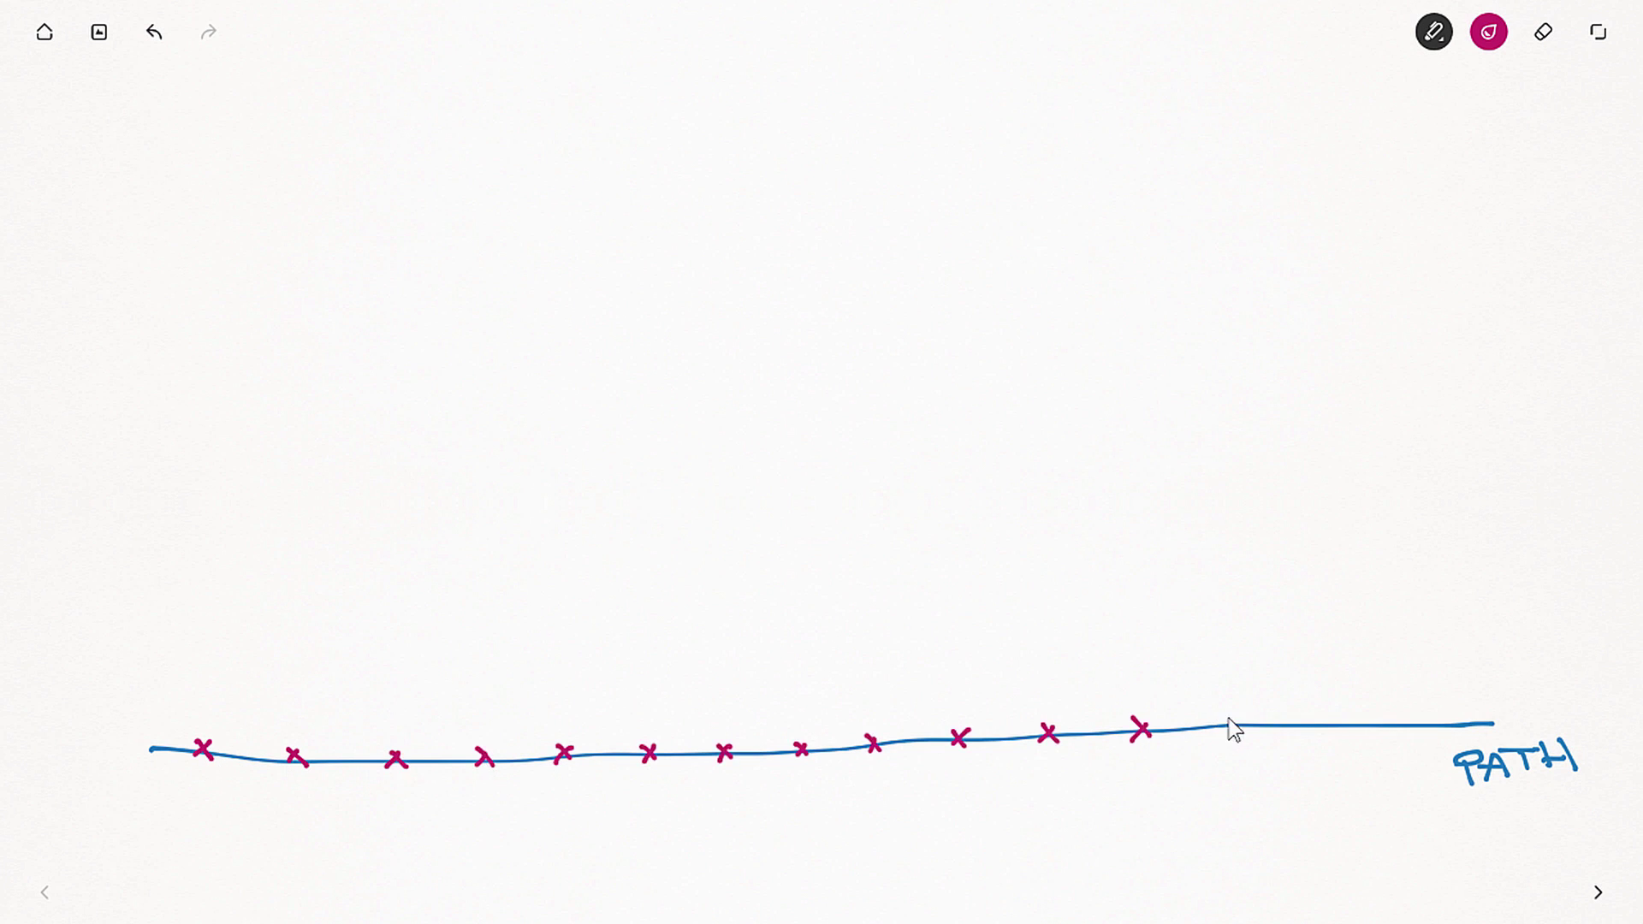
{"action": "mouse_move", "coordinate": [1215, 715]}
{"action": "left_mouse_down"}
{"action": "mouse_move", "coordinate": [1230, 732]}
{"action": "mouse_move", "coordinate": [1215, 734]}
{"action": "left_mouse_up"}
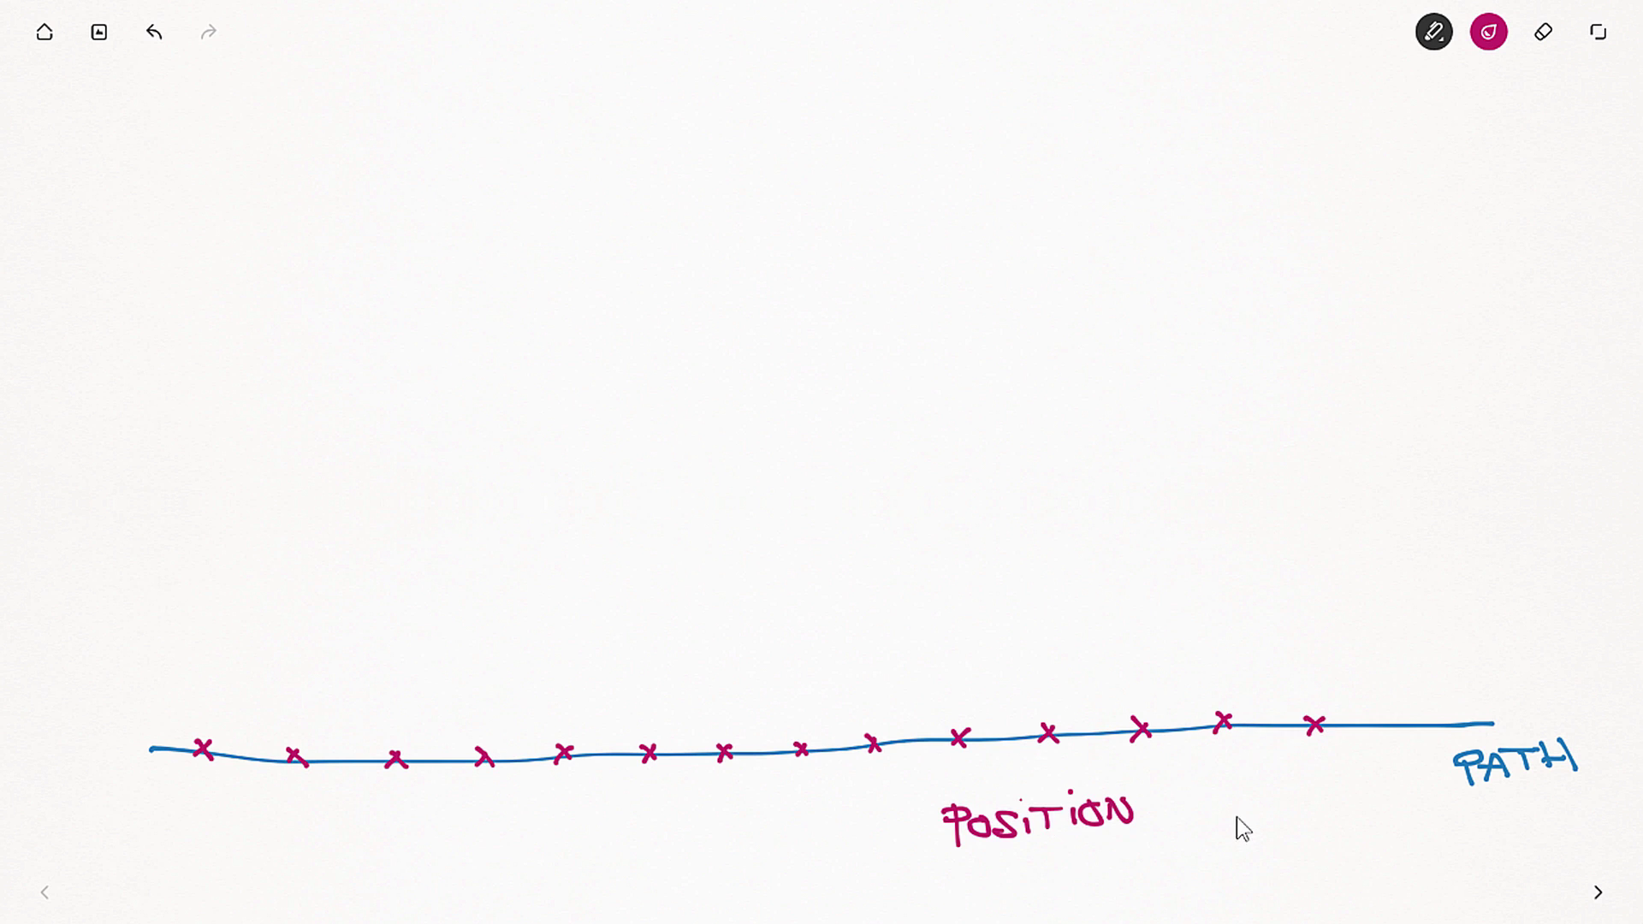
Draw green vertical lines of varying height on the crosses, label them HEIGHT, and point out one as COLUMN in orange.
{"action": "left_click", "coordinate": [1489, 32]}
{"action": "left_click_drag", "start_coordinate": [207, 624], "coordinate": [208, 749]}
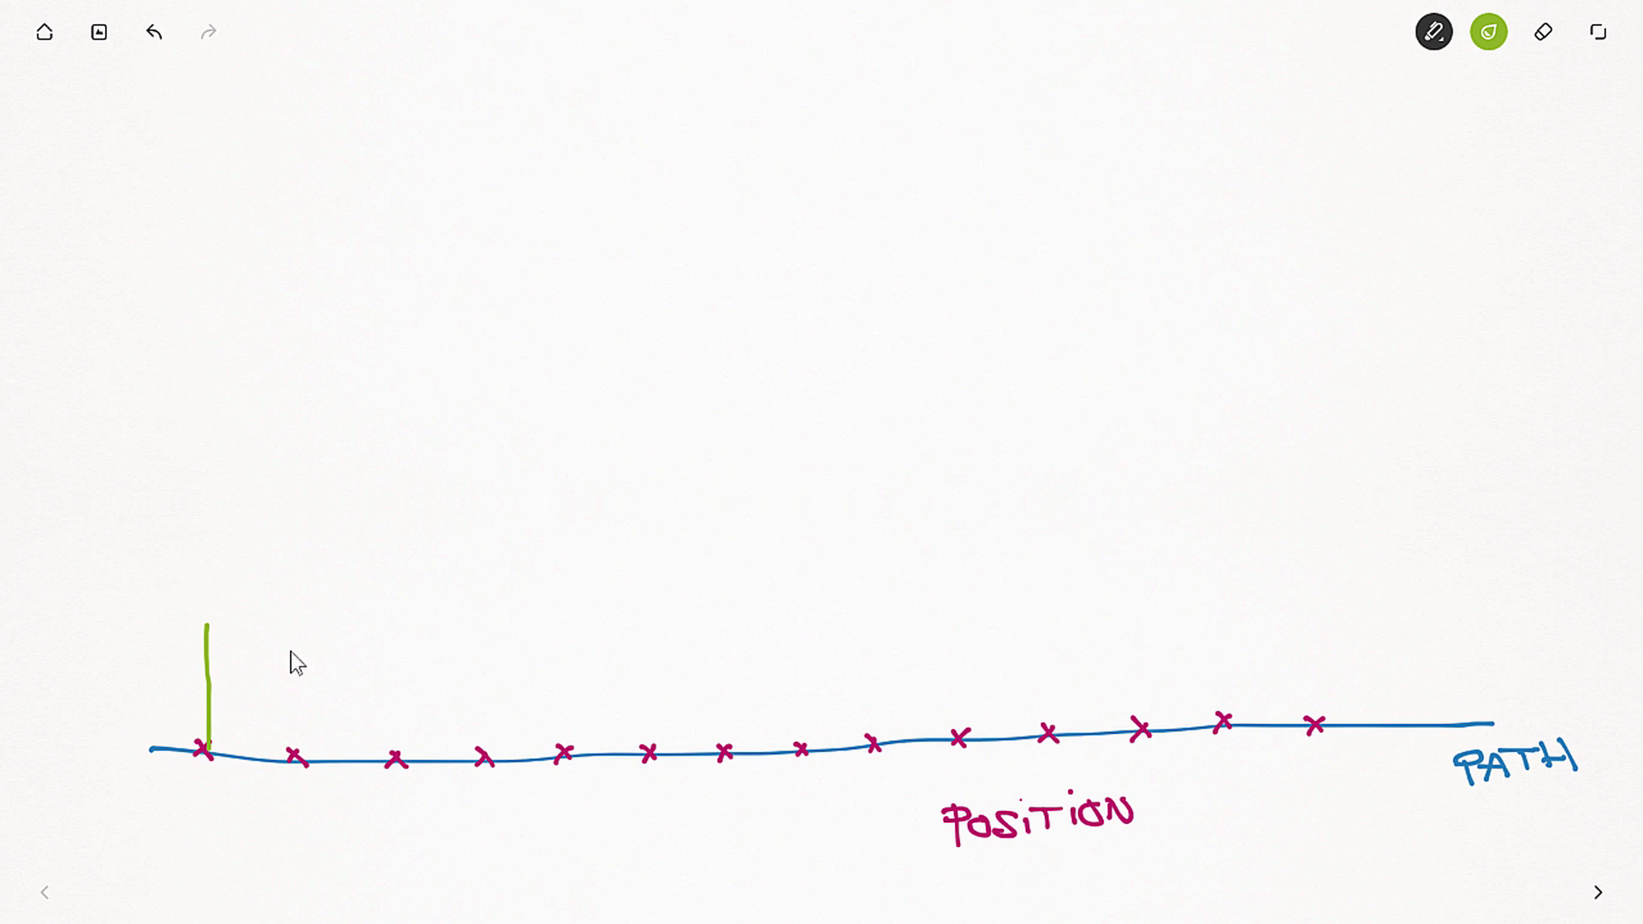
{"action": "left_click_drag", "start_coordinate": [295, 568], "coordinate": [296, 758]}
{"action": "left_click_drag", "start_coordinate": [393, 528], "coordinate": [395, 759]}
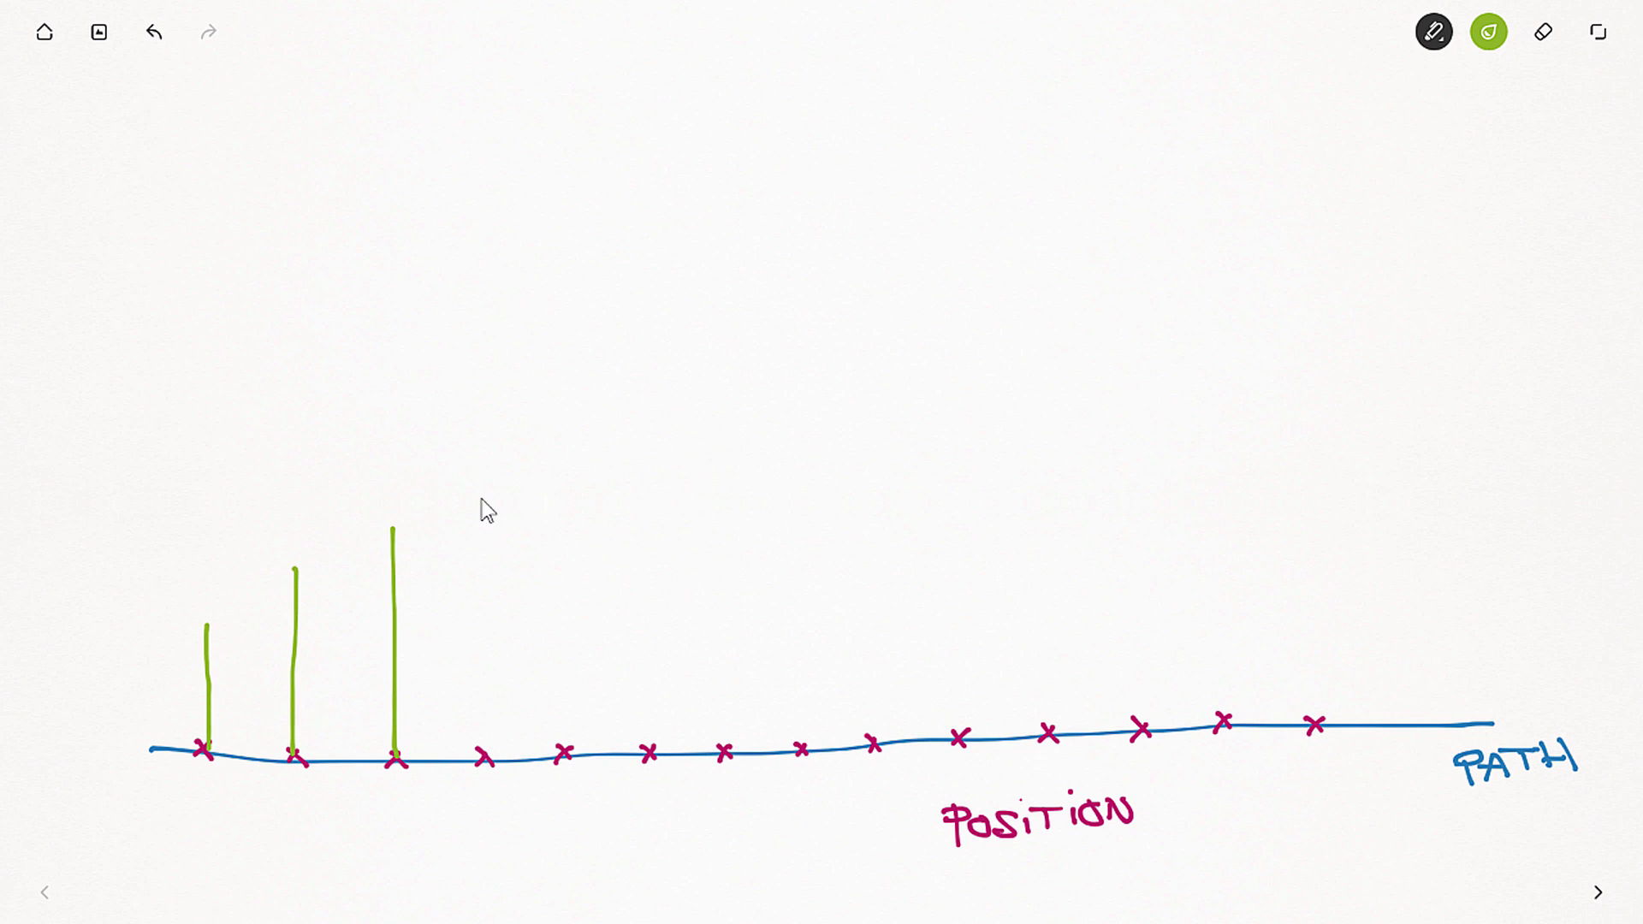
{"action": "left_click_drag", "start_coordinate": [481, 522], "coordinate": [483, 765]}
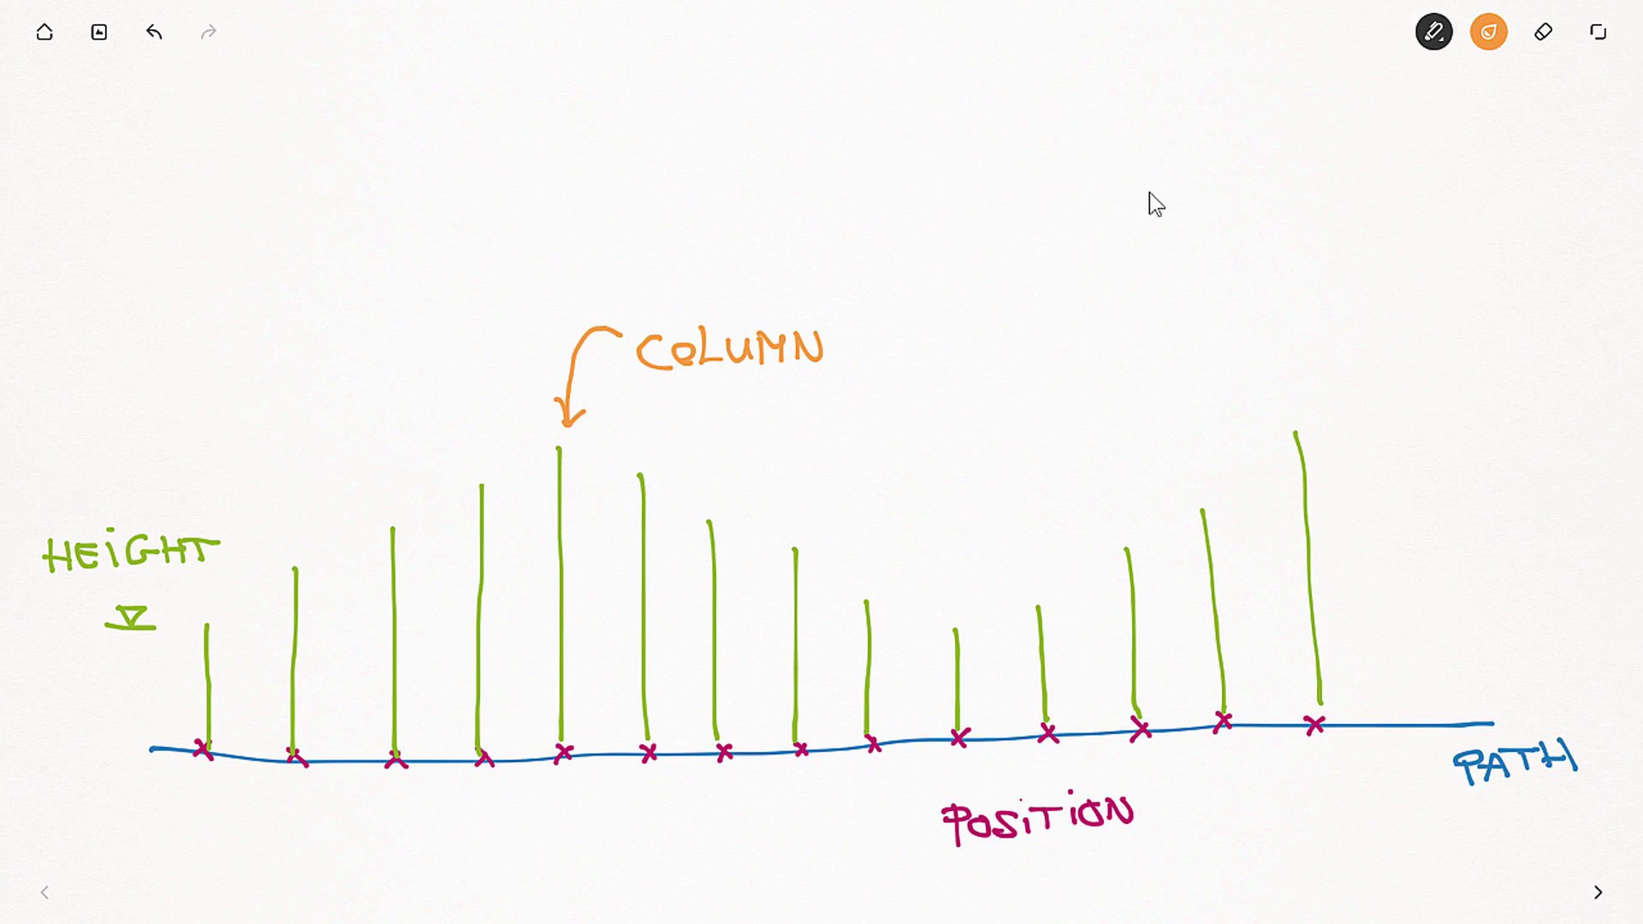
Sketch a small orange cylinder labelled COLUMN above the diagram and enclose it in a component box with one output grip.
{"action": "mouse_move", "coordinate": [1147, 169]}
{"action": "left_mouse_down"}
{"action": "mouse_move", "coordinate": [1134, 175]}
{"action": "mouse_move", "coordinate": [1158, 246]}
{"action": "left_mouse_up"}
{"action": "mouse_move", "coordinate": [1205, 188]}
{"action": "left_mouse_down"}
{"action": "mouse_move", "coordinate": [1260, 200]}
{"action": "mouse_move", "coordinate": [1273, 180]}
{"action": "left_mouse_up"}
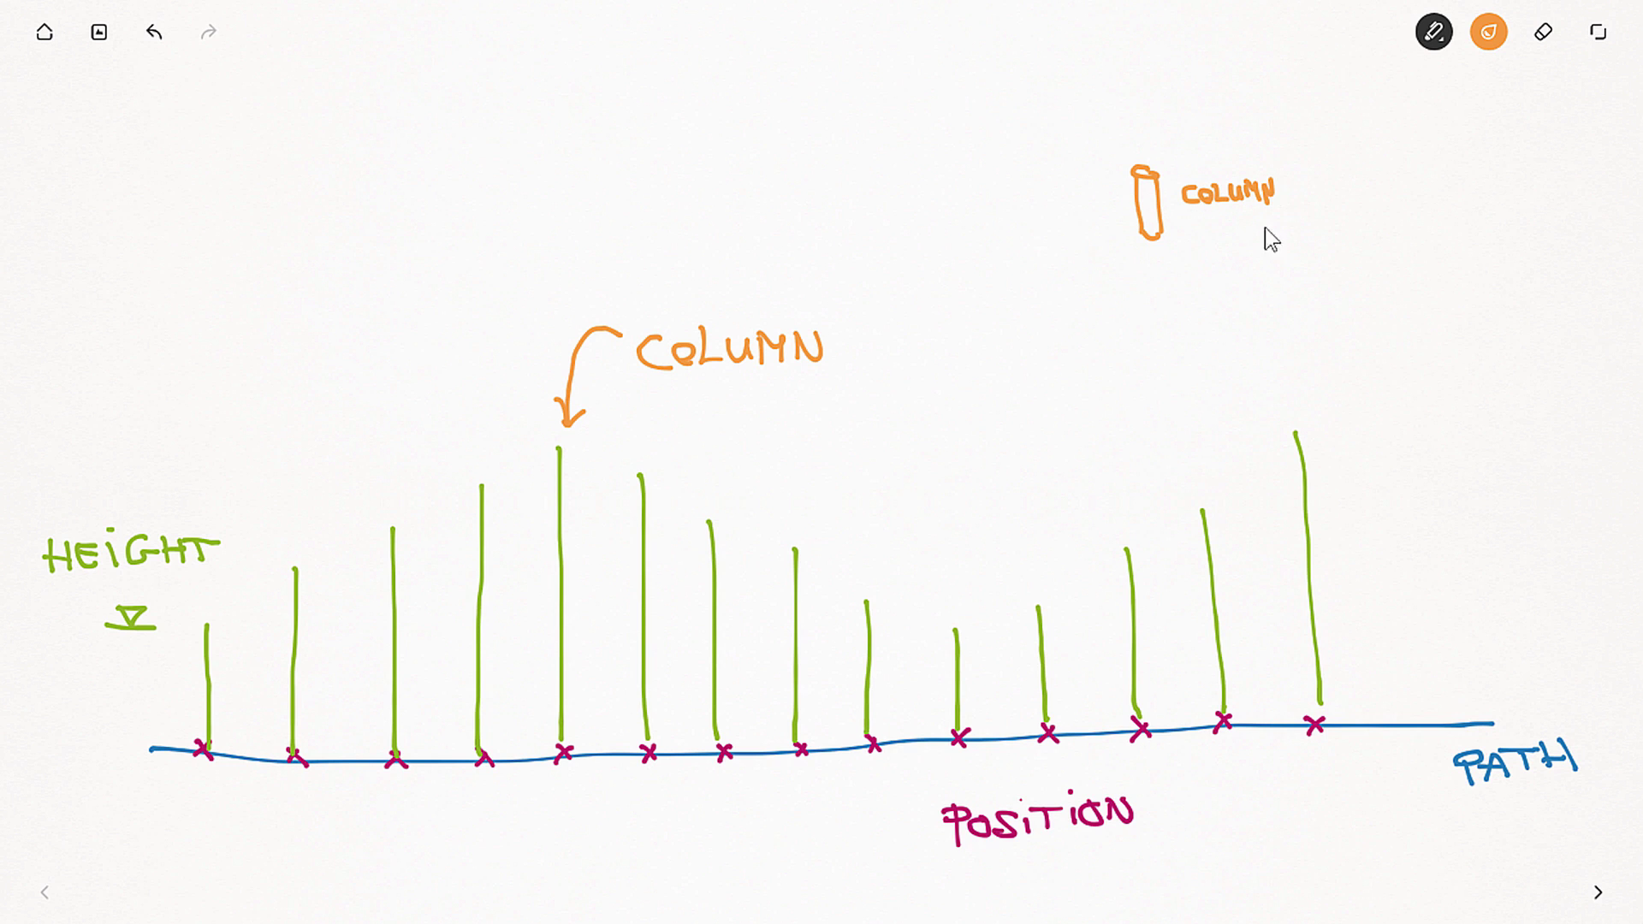
{"action": "left_click_drag", "start_coordinate": [956, 127], "coordinate": [1196, 124]}
{"action": "left_click_drag", "start_coordinate": [1290, 154], "coordinate": [1291, 271]}
{"action": "mouse_move", "coordinate": [961, 122]}
{"action": "left_mouse_down"}
{"action": "mouse_move", "coordinate": [942, 181]}
{"action": "mouse_move", "coordinate": [953, 283]}
{"action": "mouse_move", "coordinate": [1302, 276]}
{"action": "left_mouse_up"}
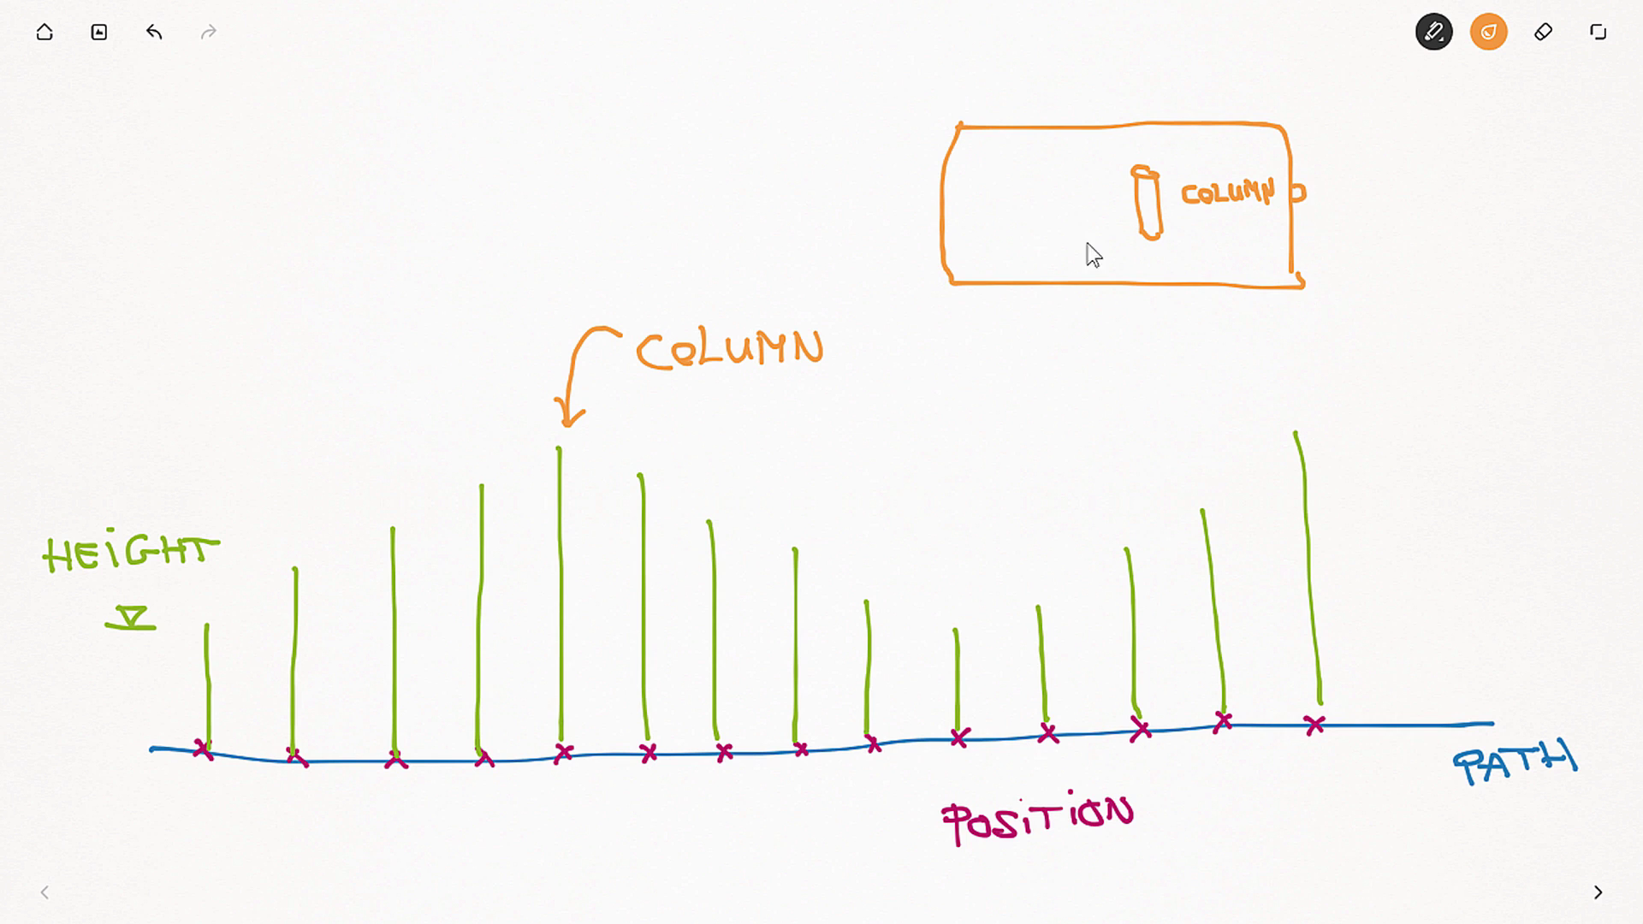
Add four input grips to the sketched component box and write the input label ANCHOR inside it.
{"action": "left_click_drag", "start_coordinate": [940, 177], "coordinate": [937, 189]}
{"action": "mouse_move", "coordinate": [979, 178]}
{"action": "left_mouse_down"}
{"action": "mouse_move", "coordinate": [987, 192]}
{"action": "mouse_move", "coordinate": [1009, 168]}
{"action": "mouse_move", "coordinate": [1033, 190]}
{"action": "left_mouse_up"}
{"action": "left_click_drag", "start_coordinate": [1042, 168], "coordinate": [1042, 188]}
{"action": "left_click_drag", "start_coordinate": [1030, 180], "coordinate": [1078, 191]}
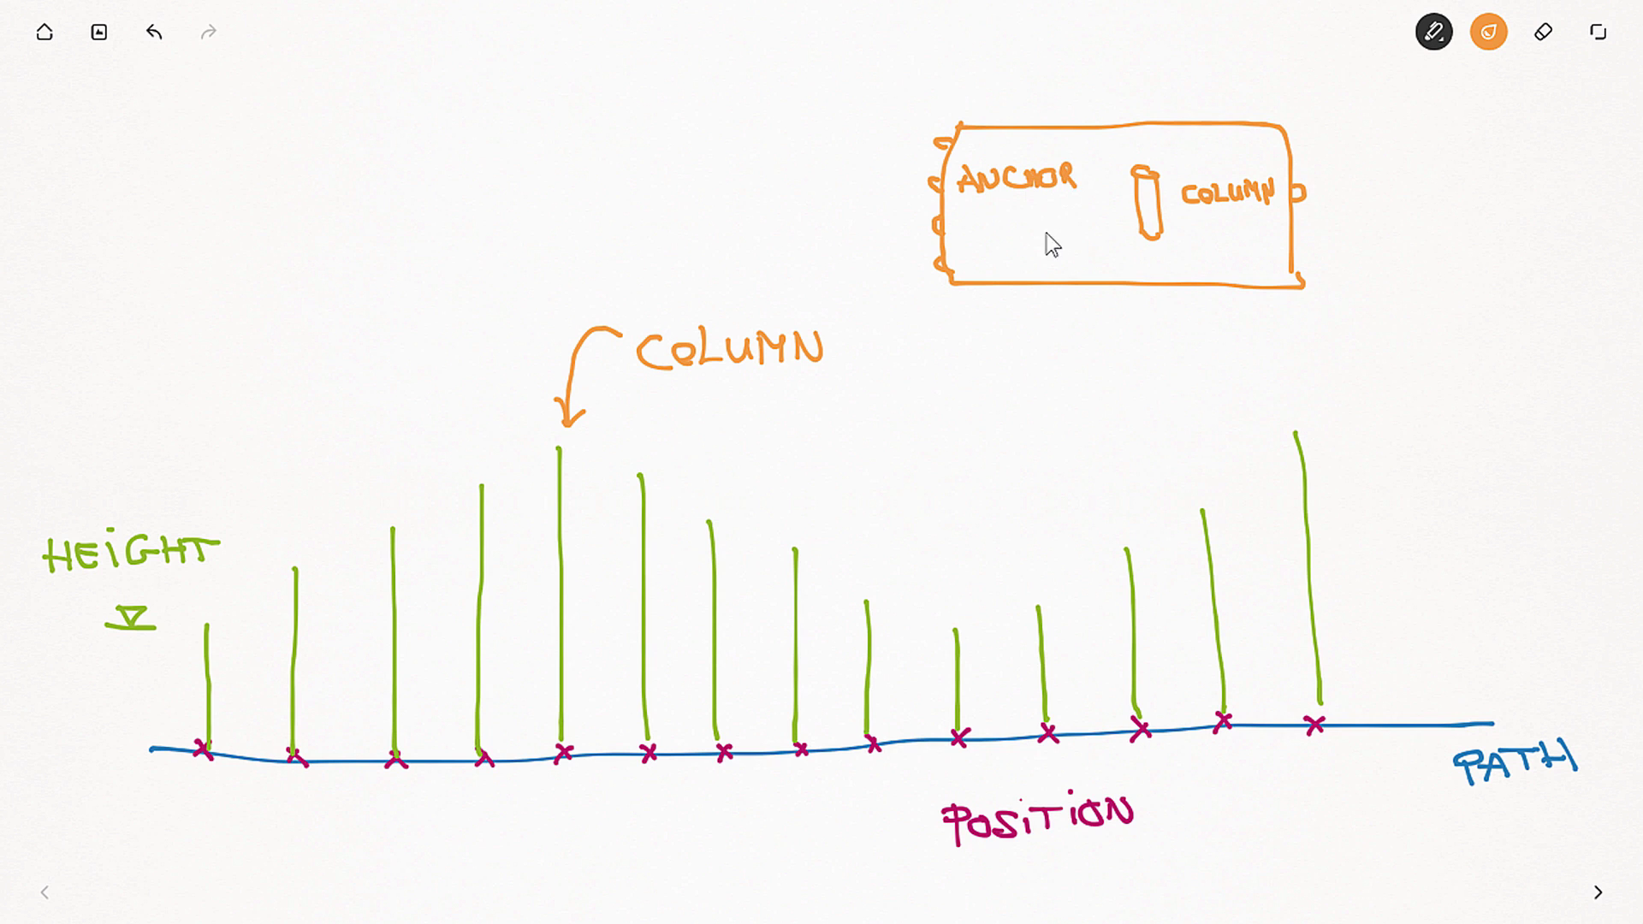
{"action": "left_click_drag", "start_coordinate": [963, 215], "coordinate": [1018, 229]}
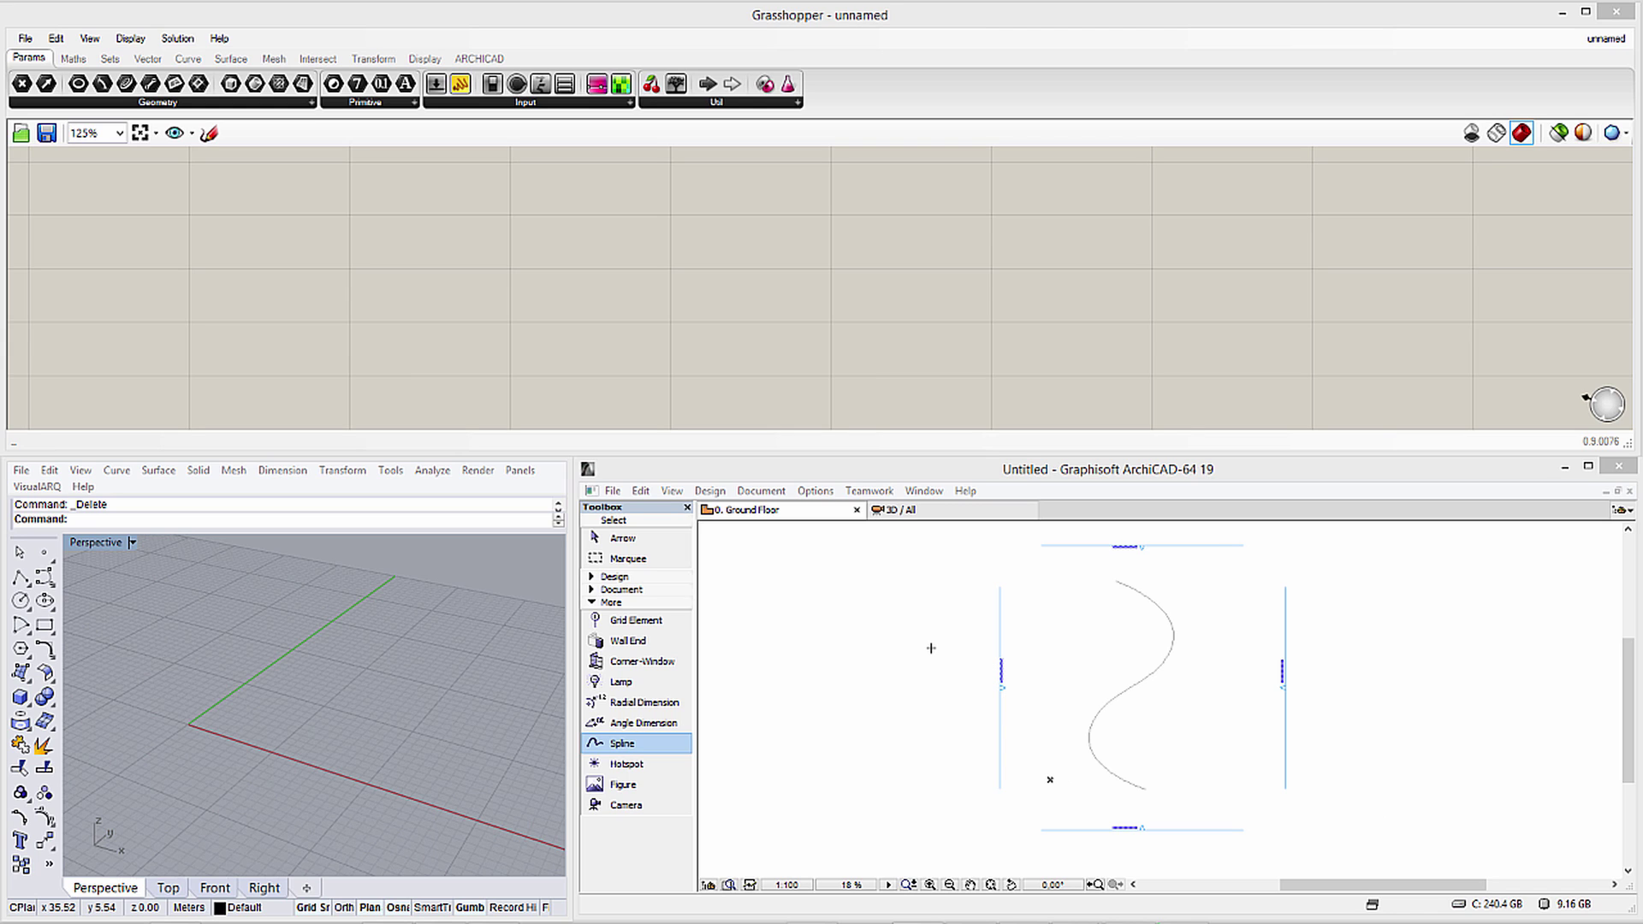
Switch to ARCHICAD, open the Grasshopper Connection palette and start the connection to the unnamed Grasshopper definition.
{"action": "left_click", "coordinate": [710, 484]}
{"action": "left_click", "coordinate": [707, 492]}
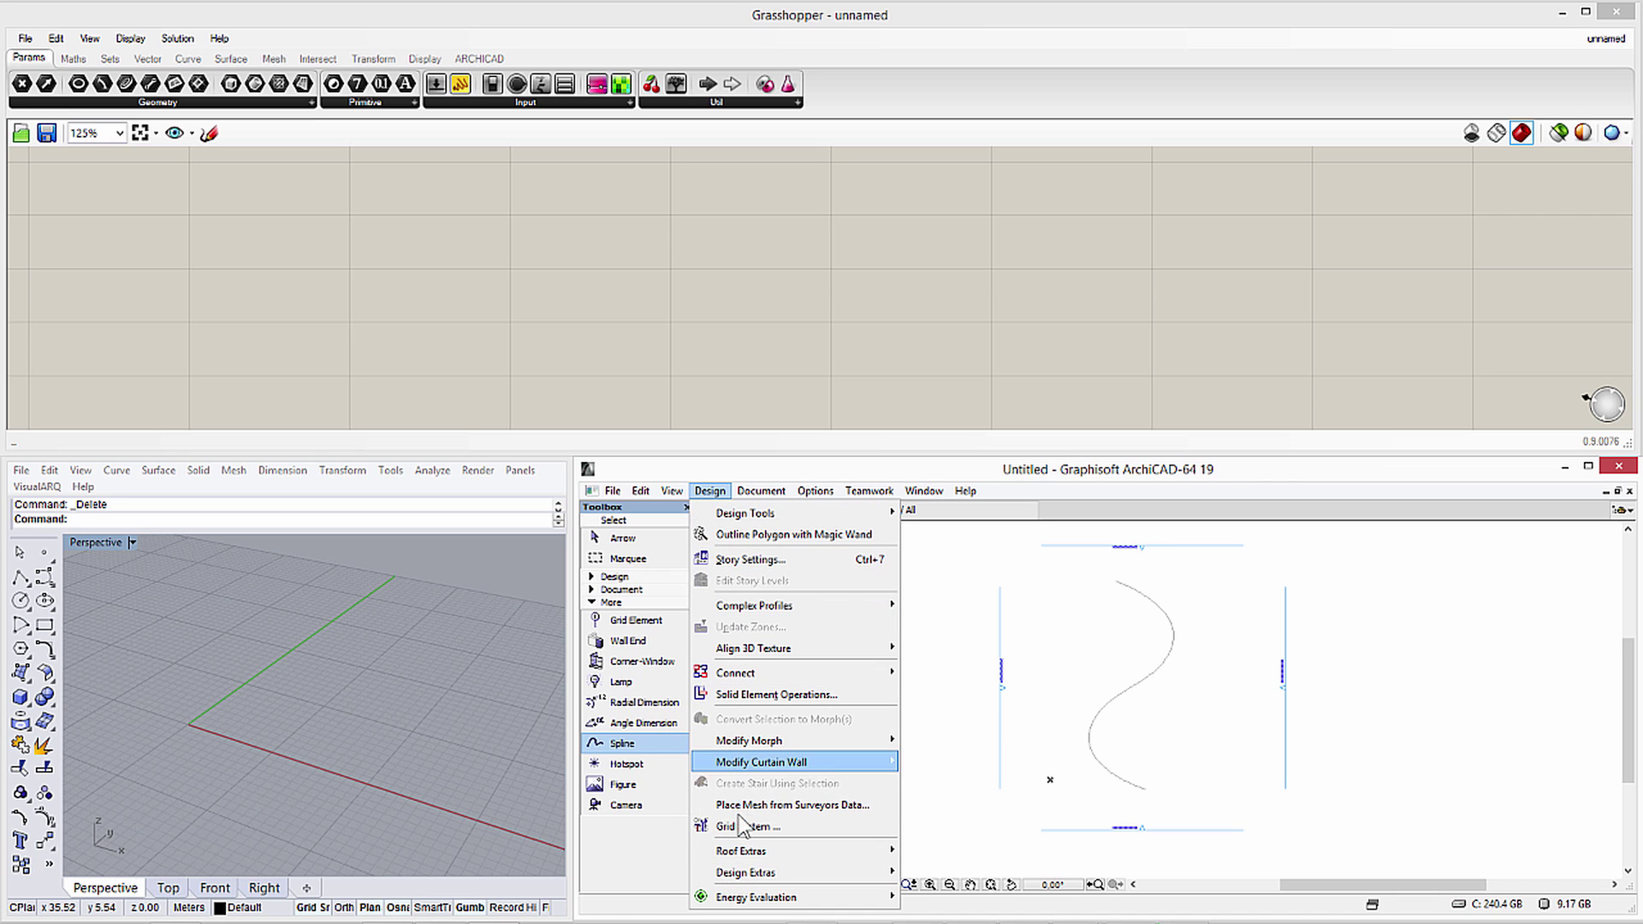
{"action": "mouse_move", "coordinate": [839, 872]}
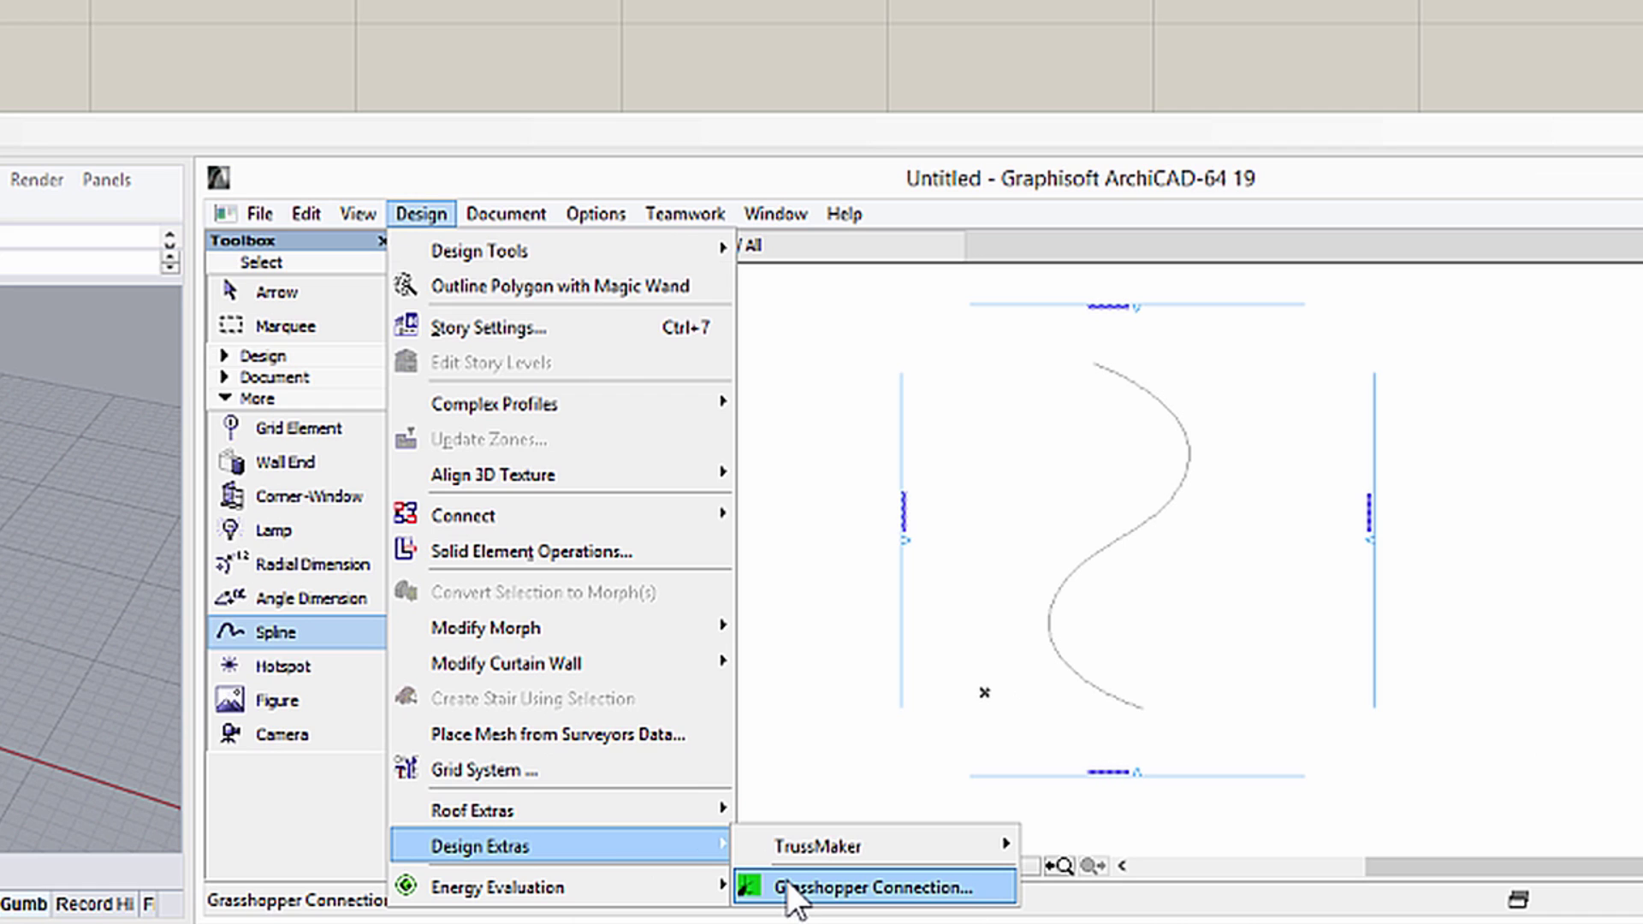
{"action": "left_click", "coordinate": [796, 890]}
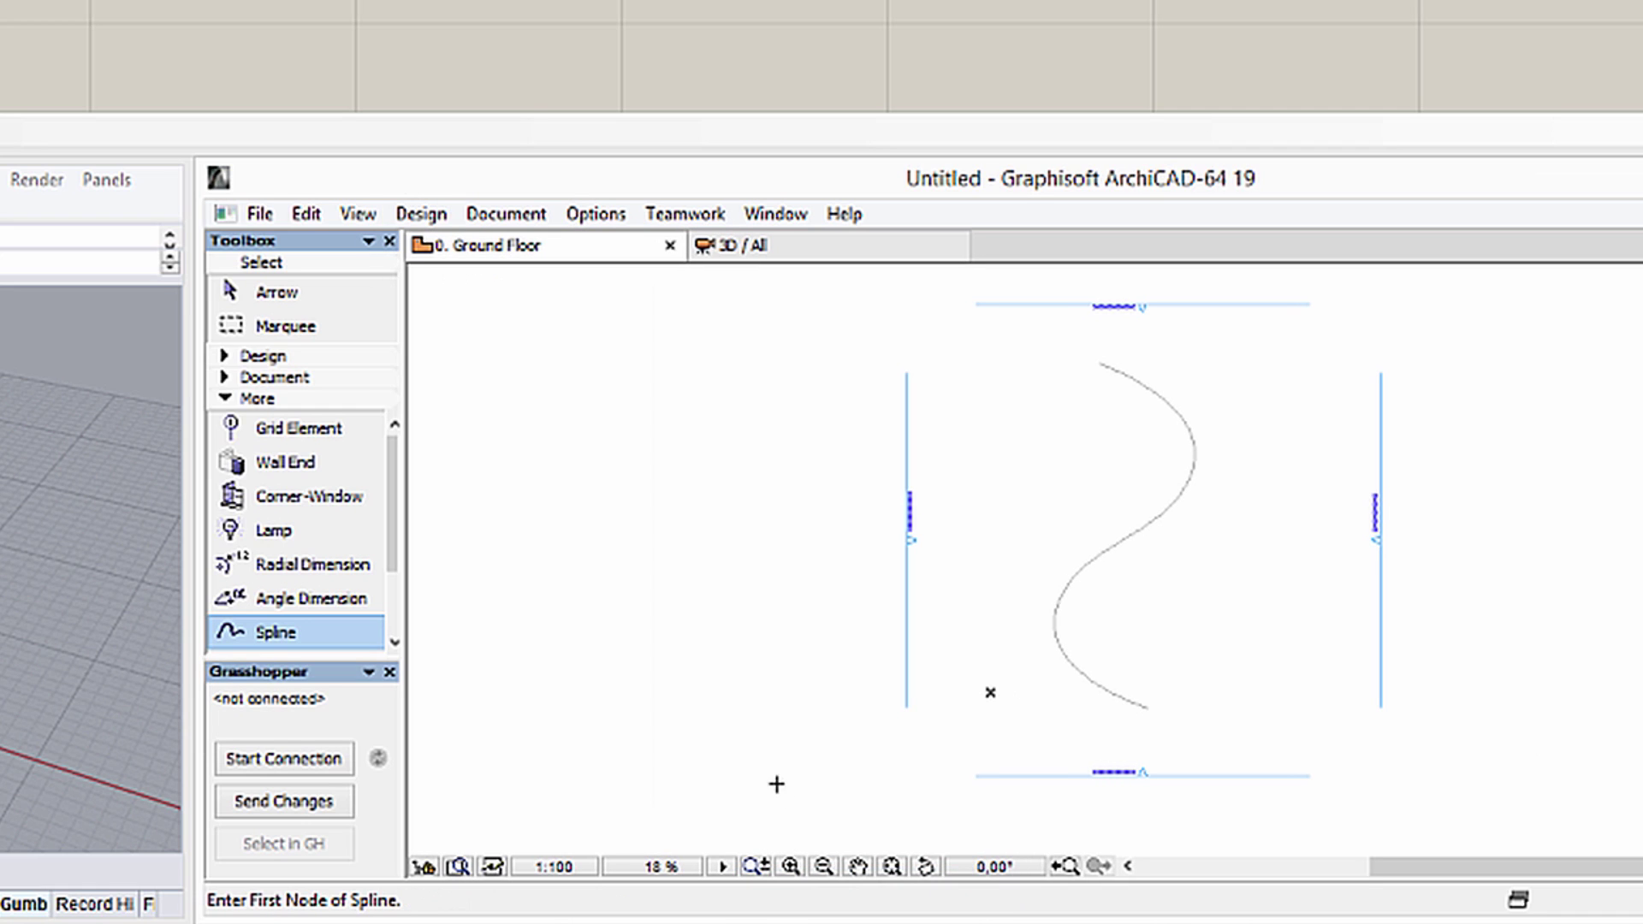
{"action": "left_click", "coordinate": [298, 759]}
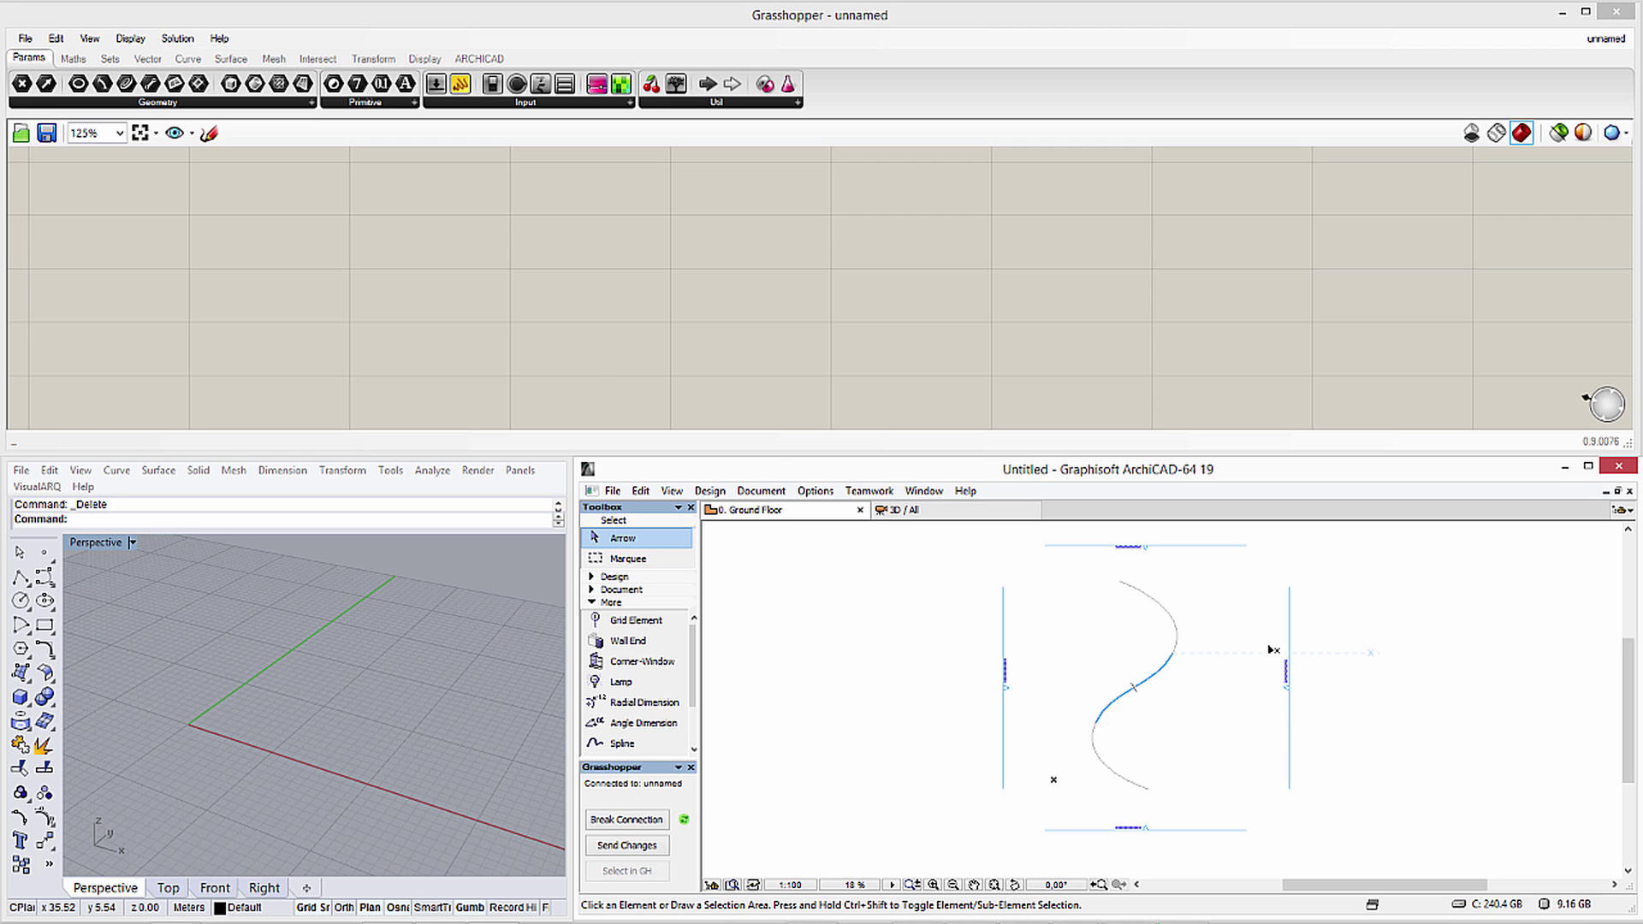
Place an ARCHICAD Spline parameter on the Grasshopper canvas and set it to the S-shaped spline on ARCHICAD's ground floor plan.
{"action": "left_click", "coordinate": [479, 58]}
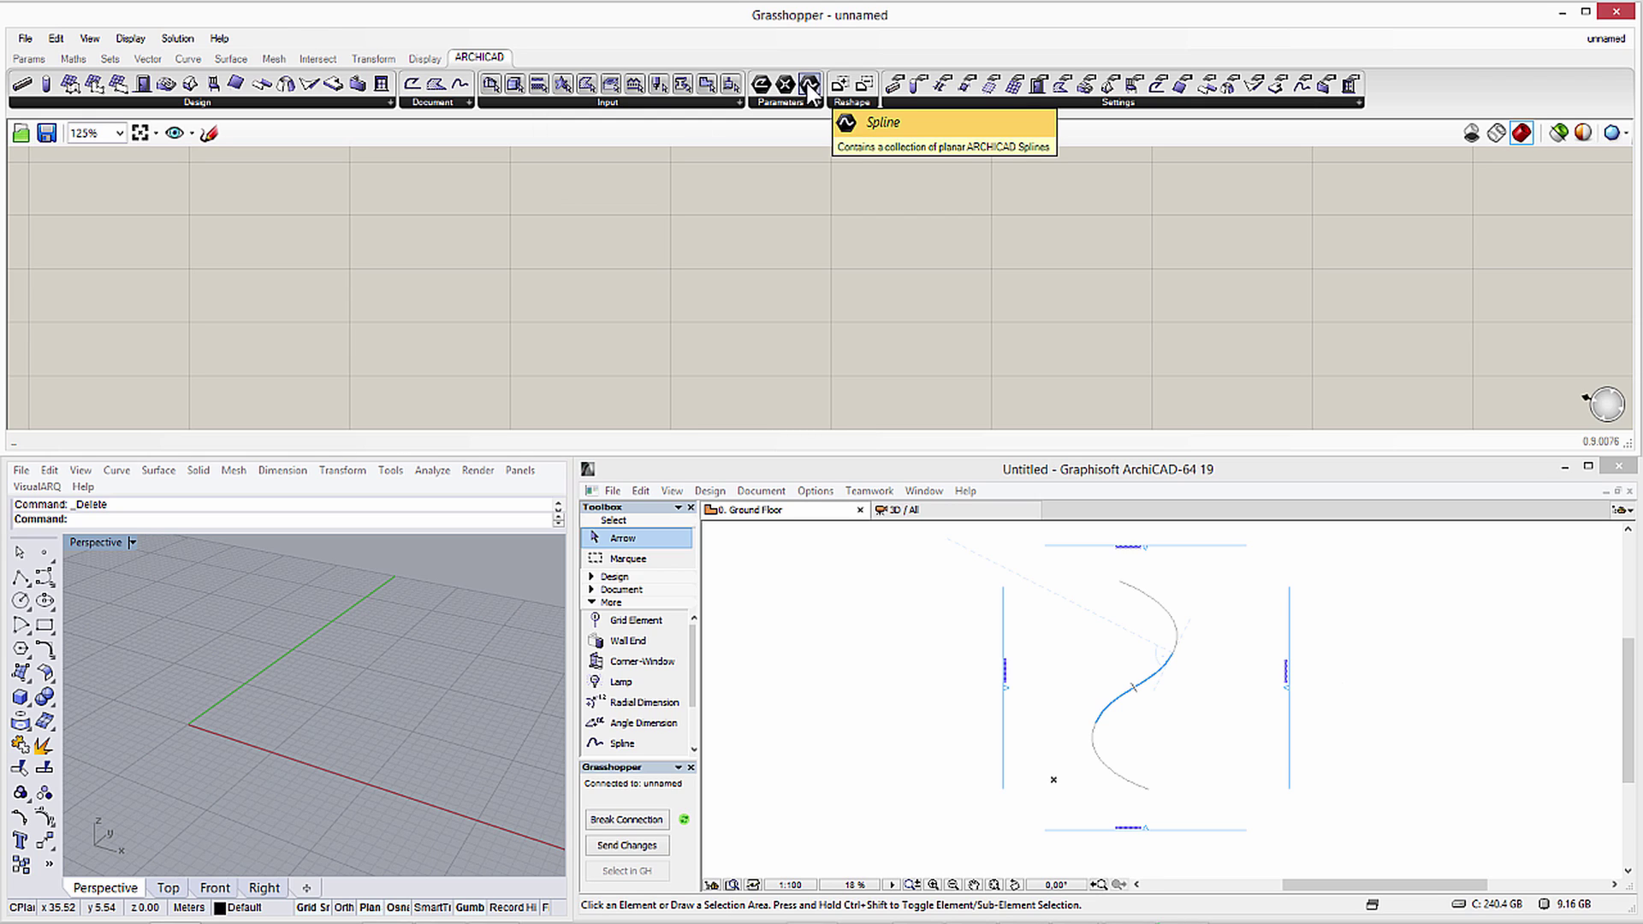
{"action": "left_click_drag", "start_coordinate": [809, 85], "coordinate": [413, 219]}
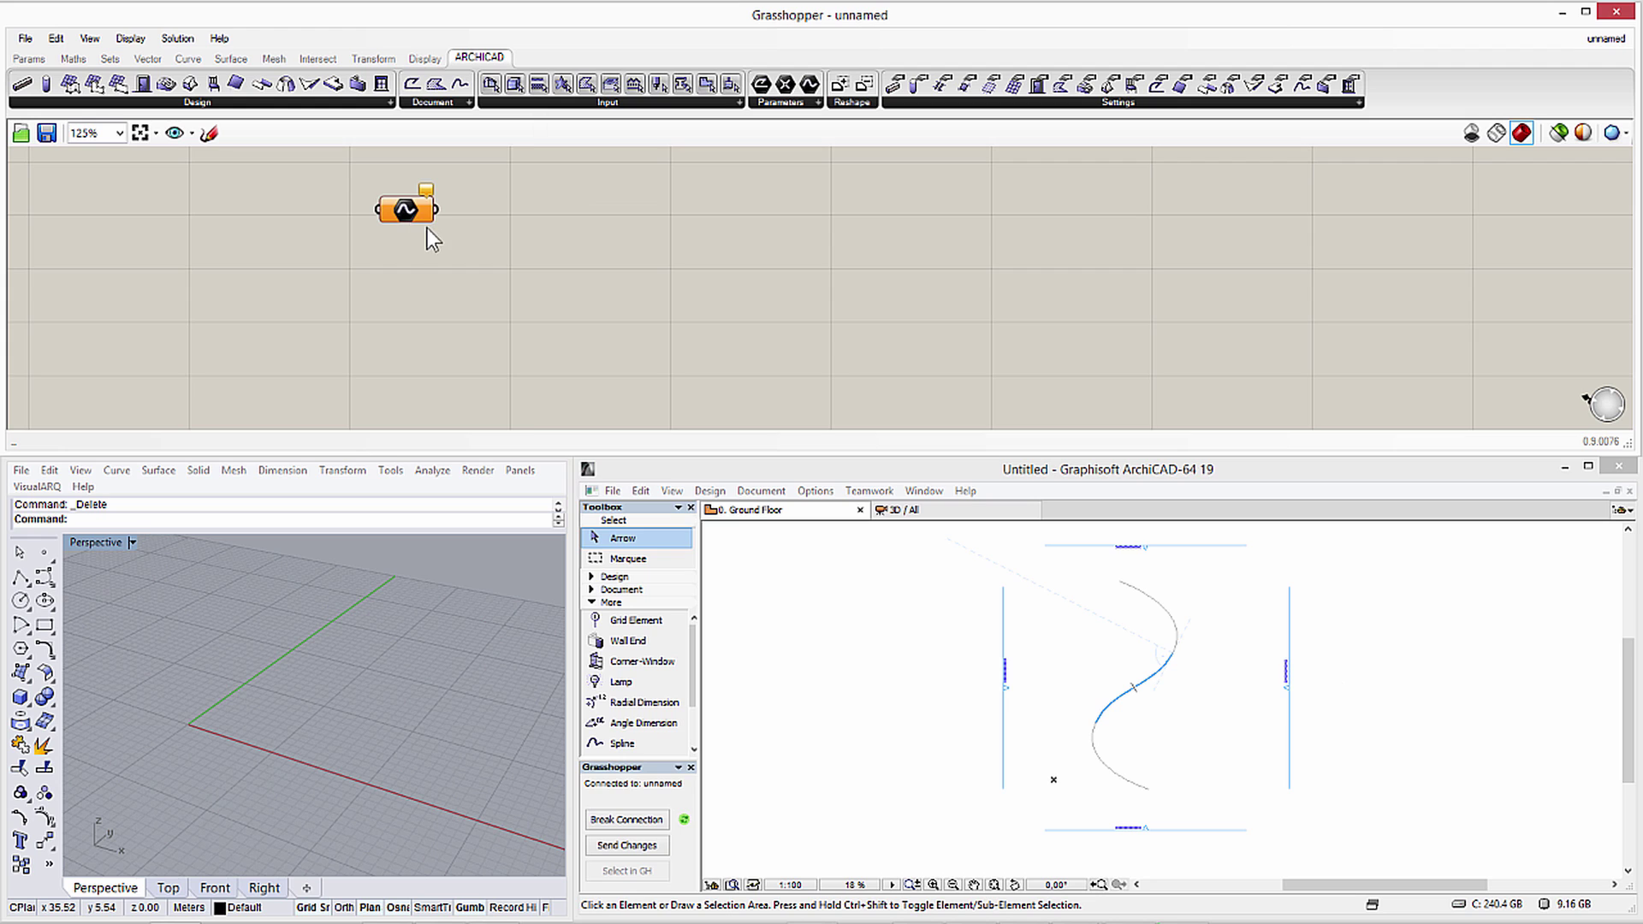
{"action": "scroll", "coordinate": [425, 229], "scroll_direction": "up", "scroll_amount": 1}
{"action": "right_click", "coordinate": [407, 210]}
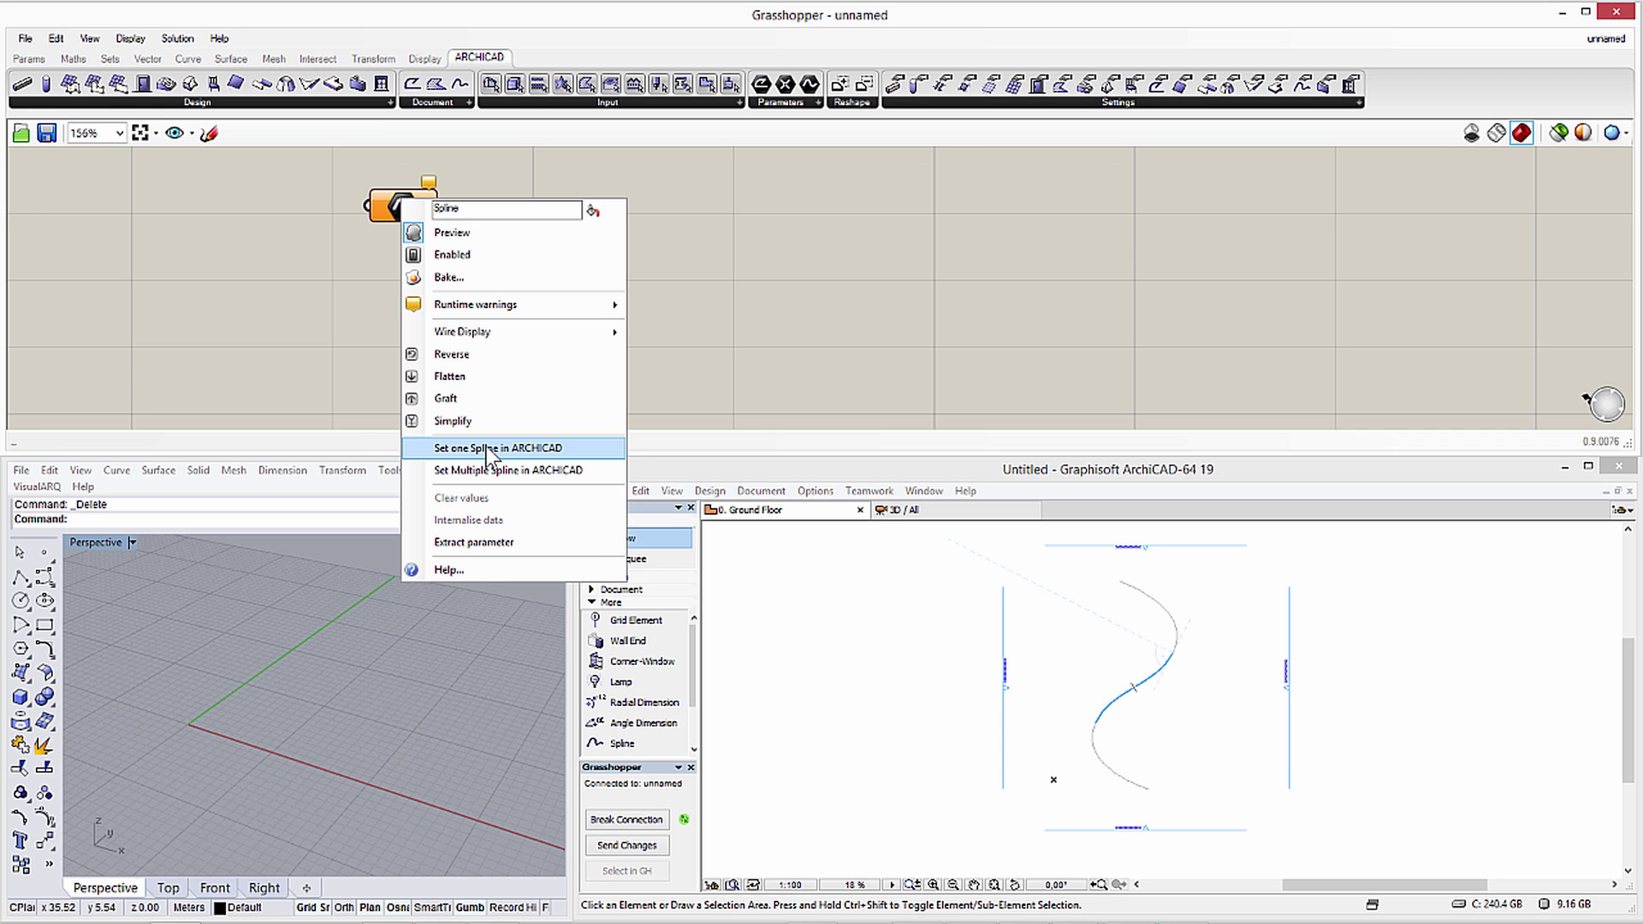
{"action": "left_click", "coordinate": [602, 489]}
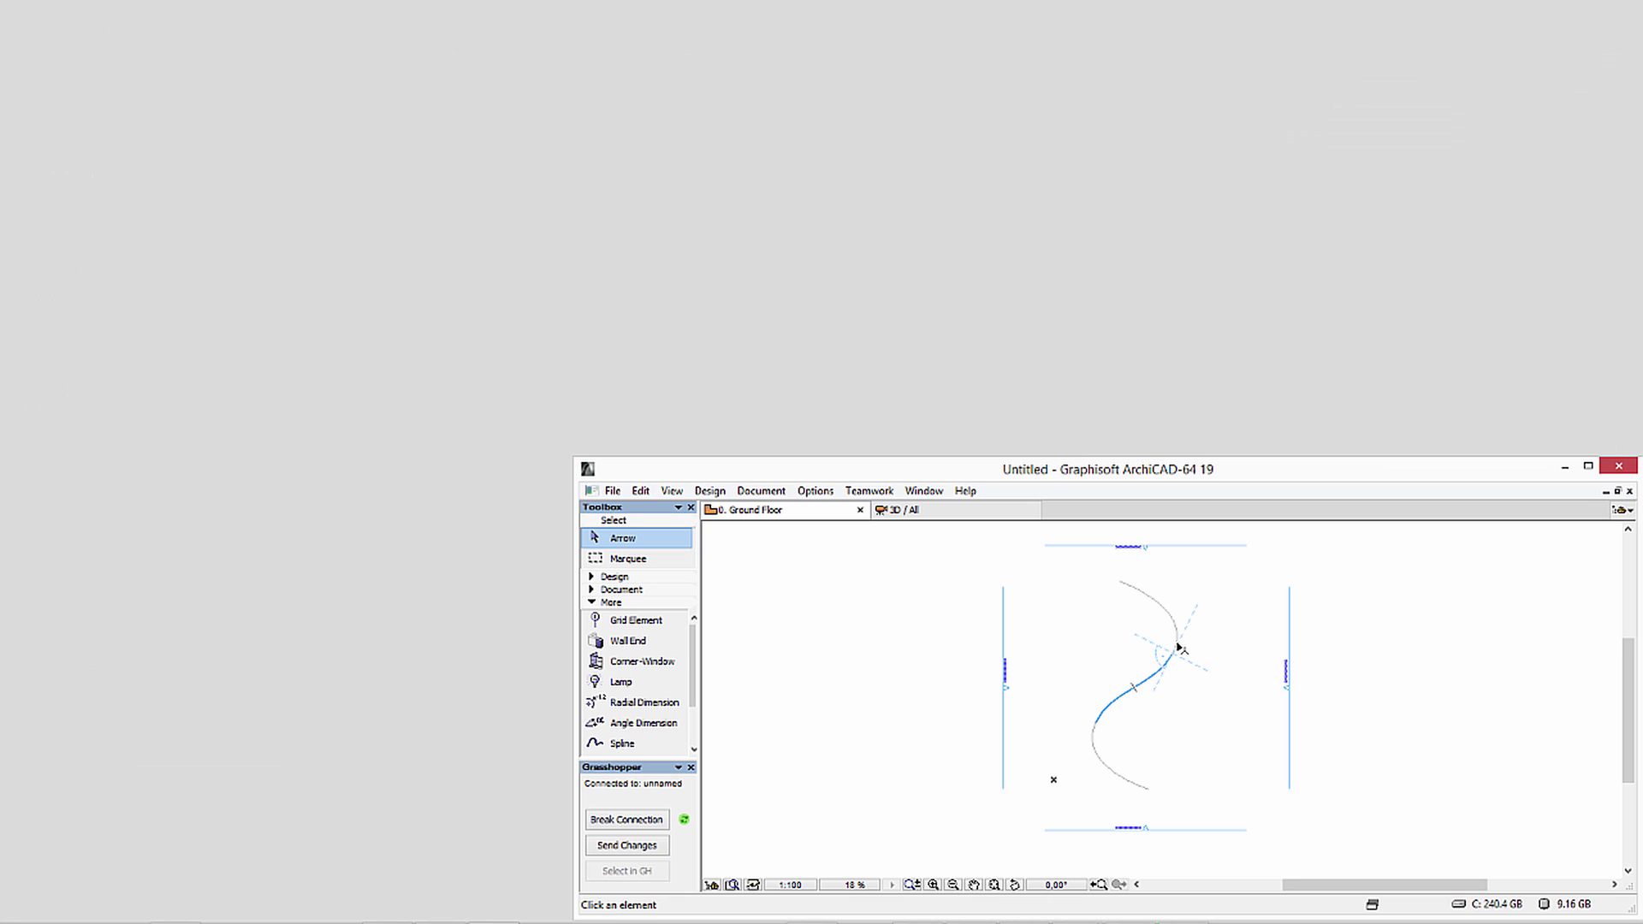
{"action": "left_click", "coordinate": [1178, 648]}
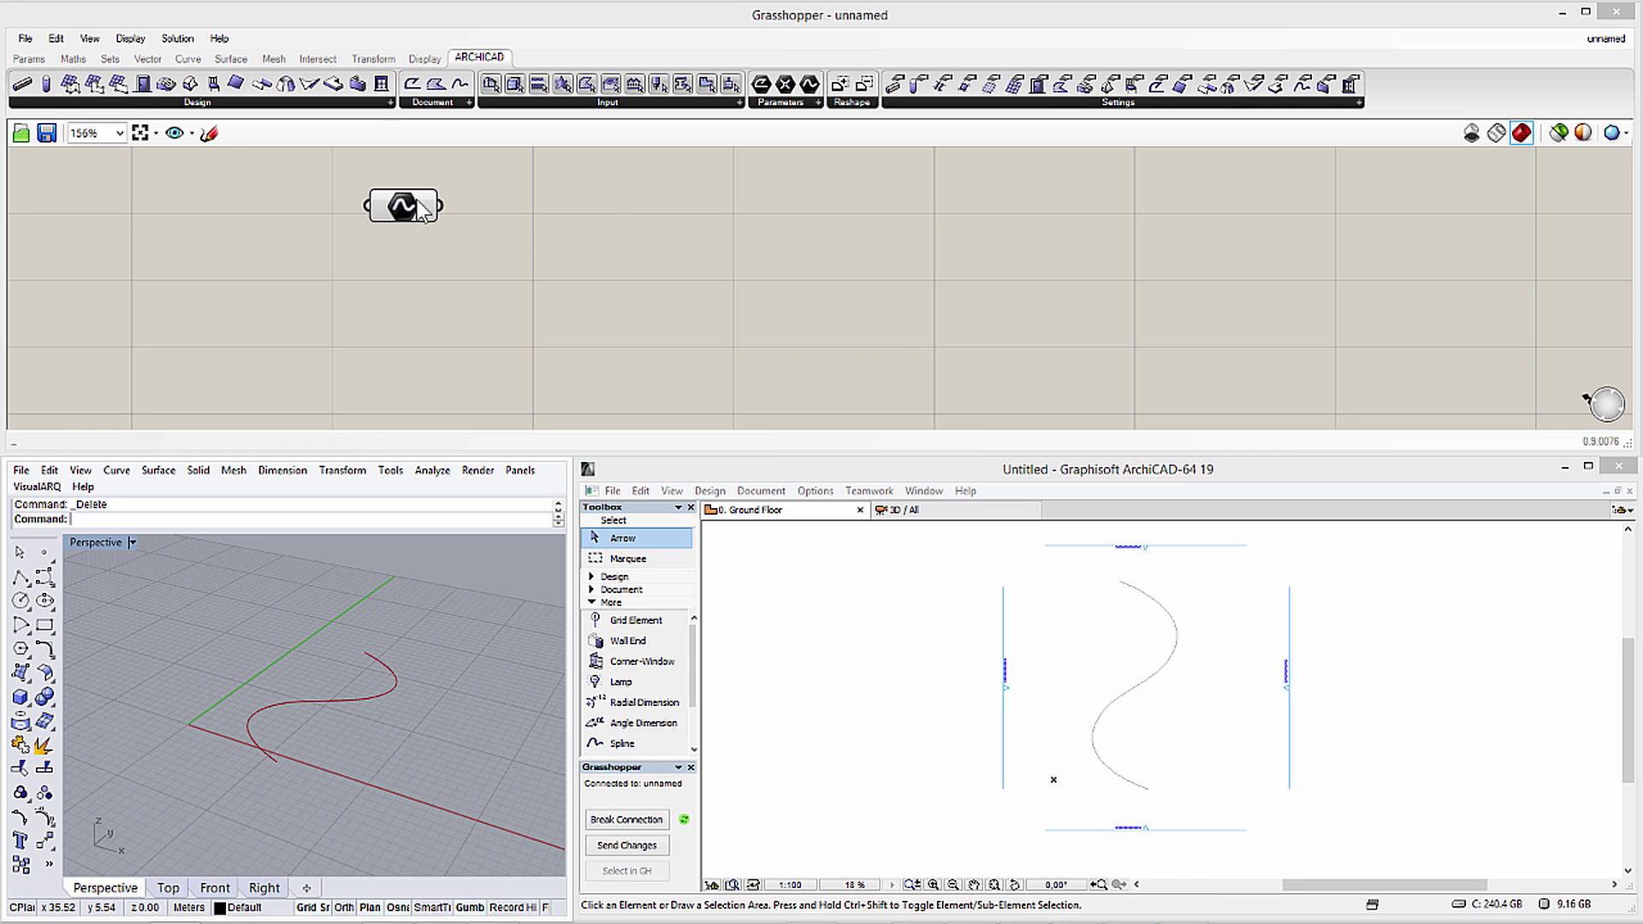
{"action": "left_click", "coordinate": [428, 208]}
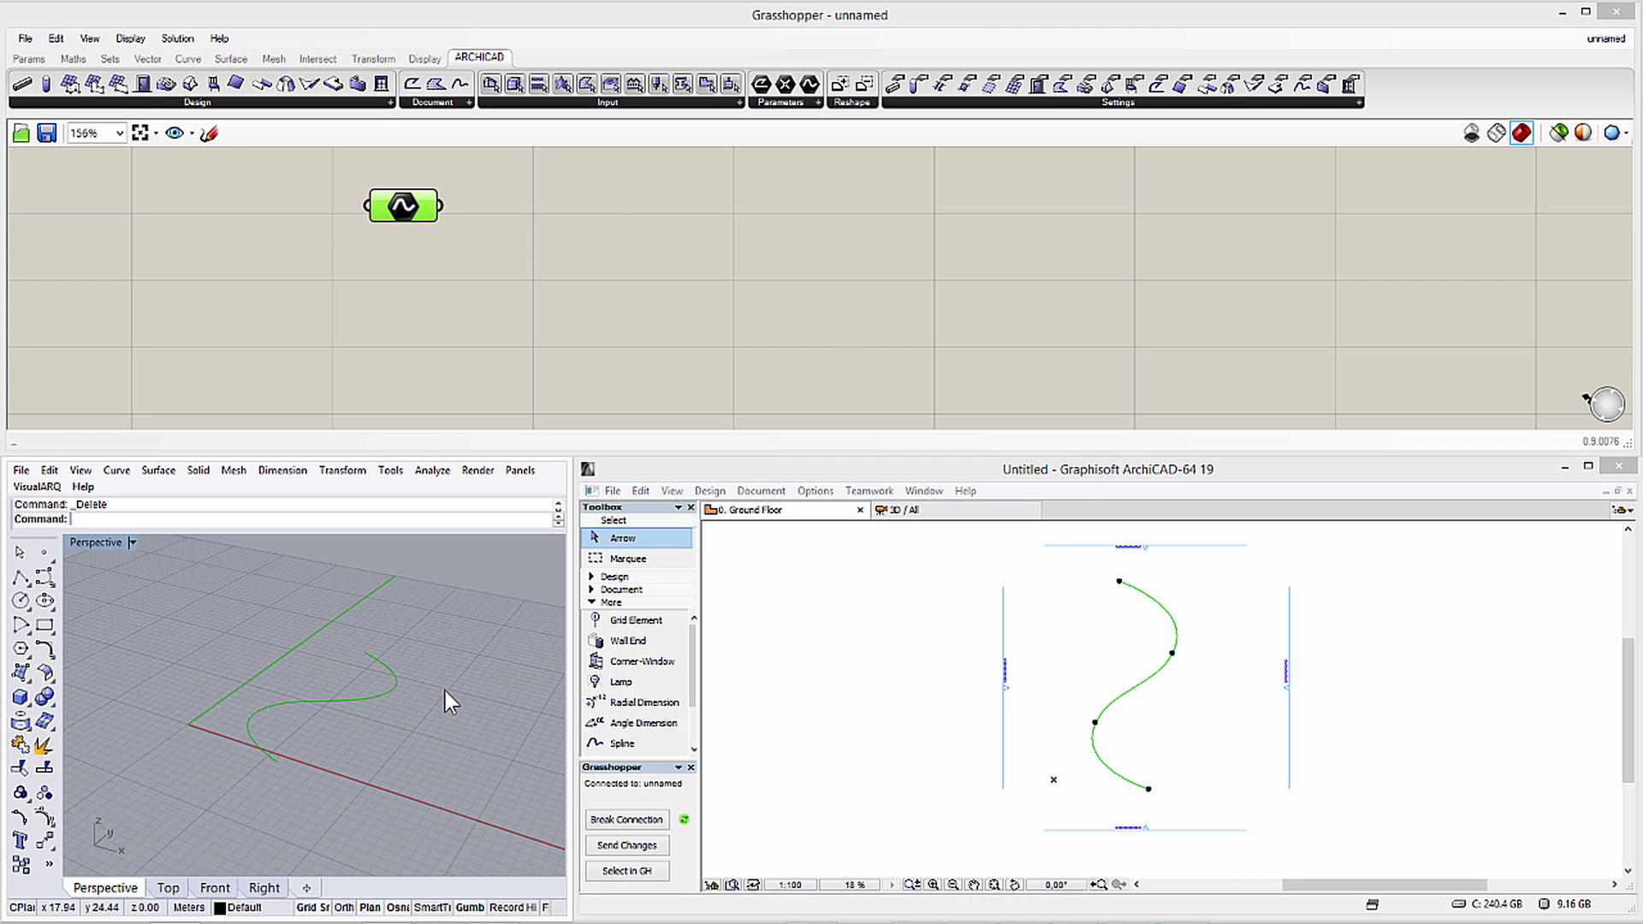
{"action": "scroll", "coordinate": [450, 700], "scroll_direction": "up", "scroll_amount": 1}
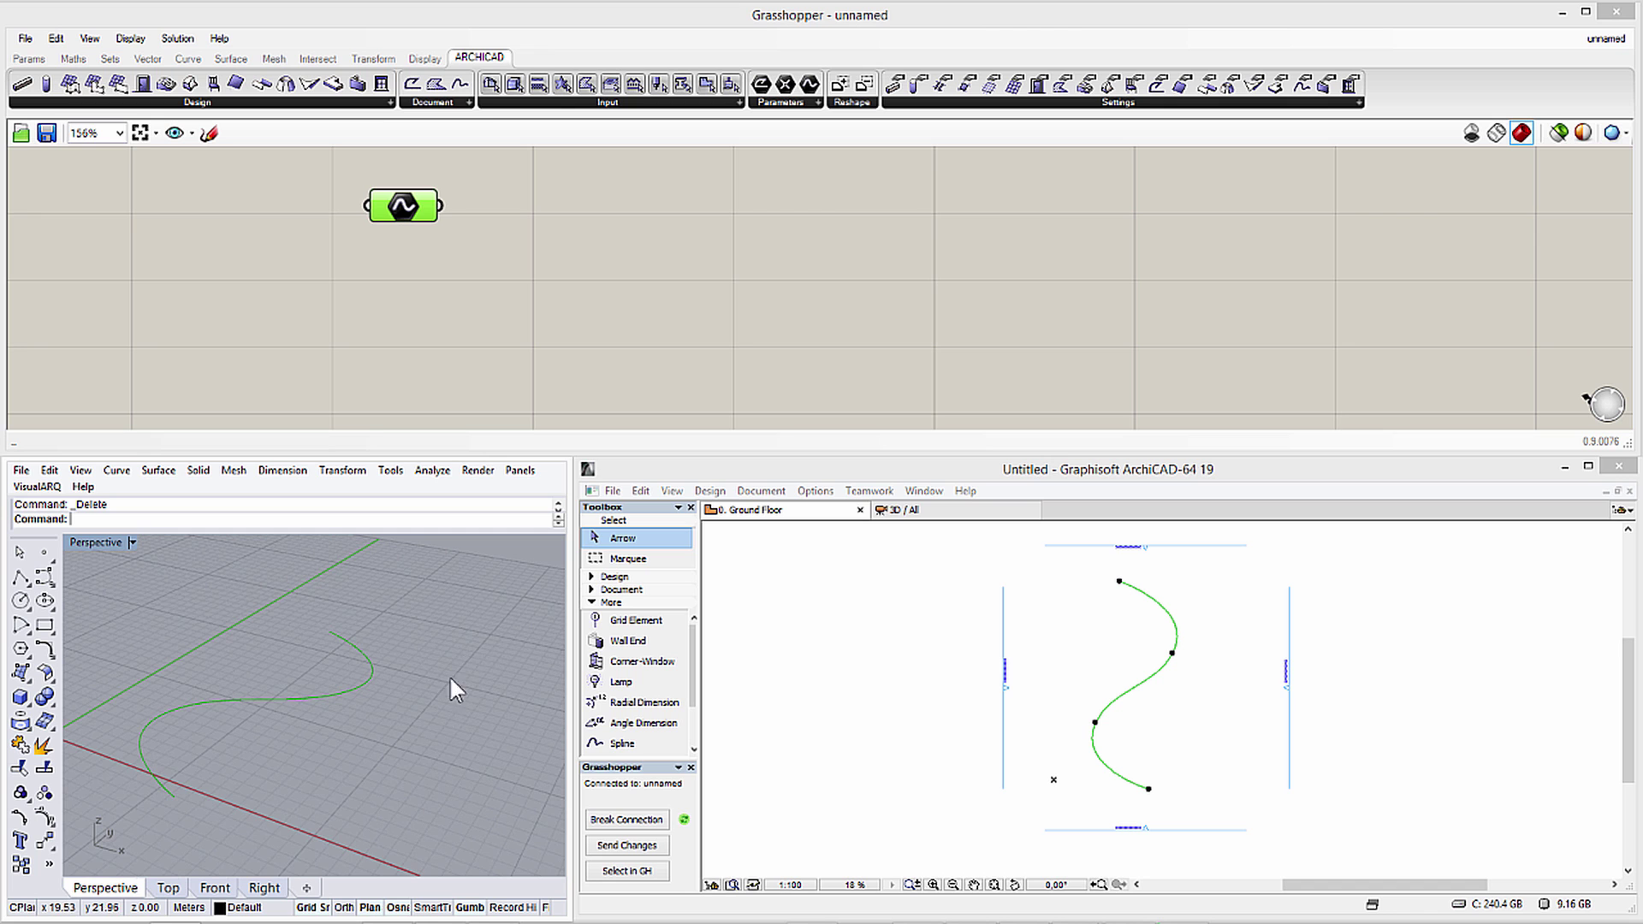
{"action": "right_click_drag", "start_coordinate": [414, 755], "coordinate": [434, 726]}
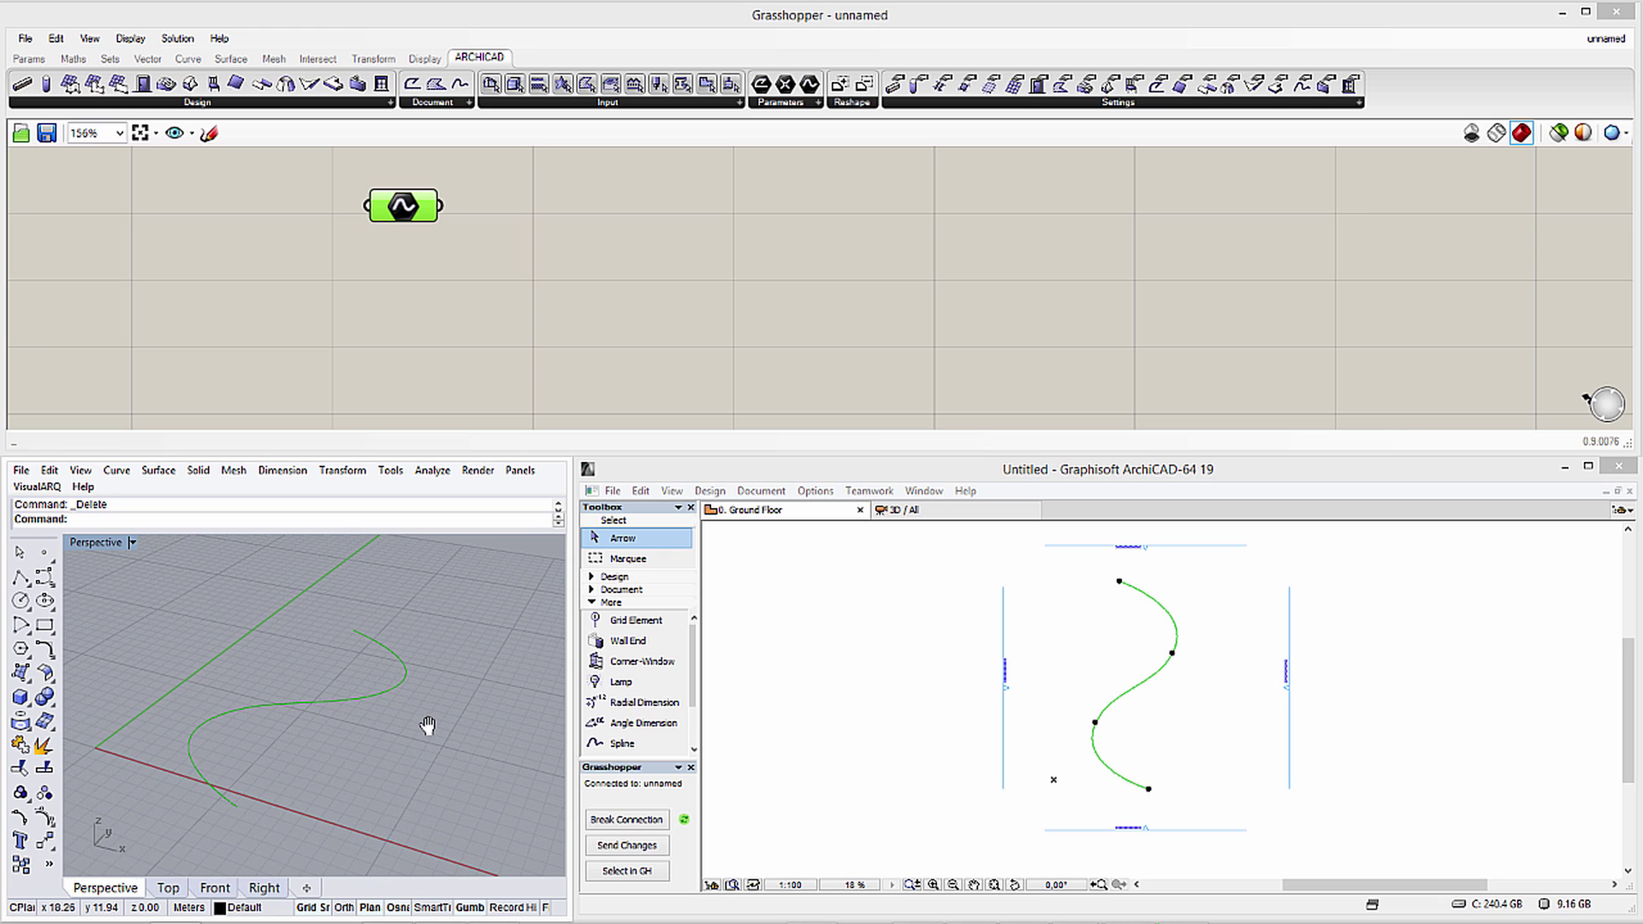
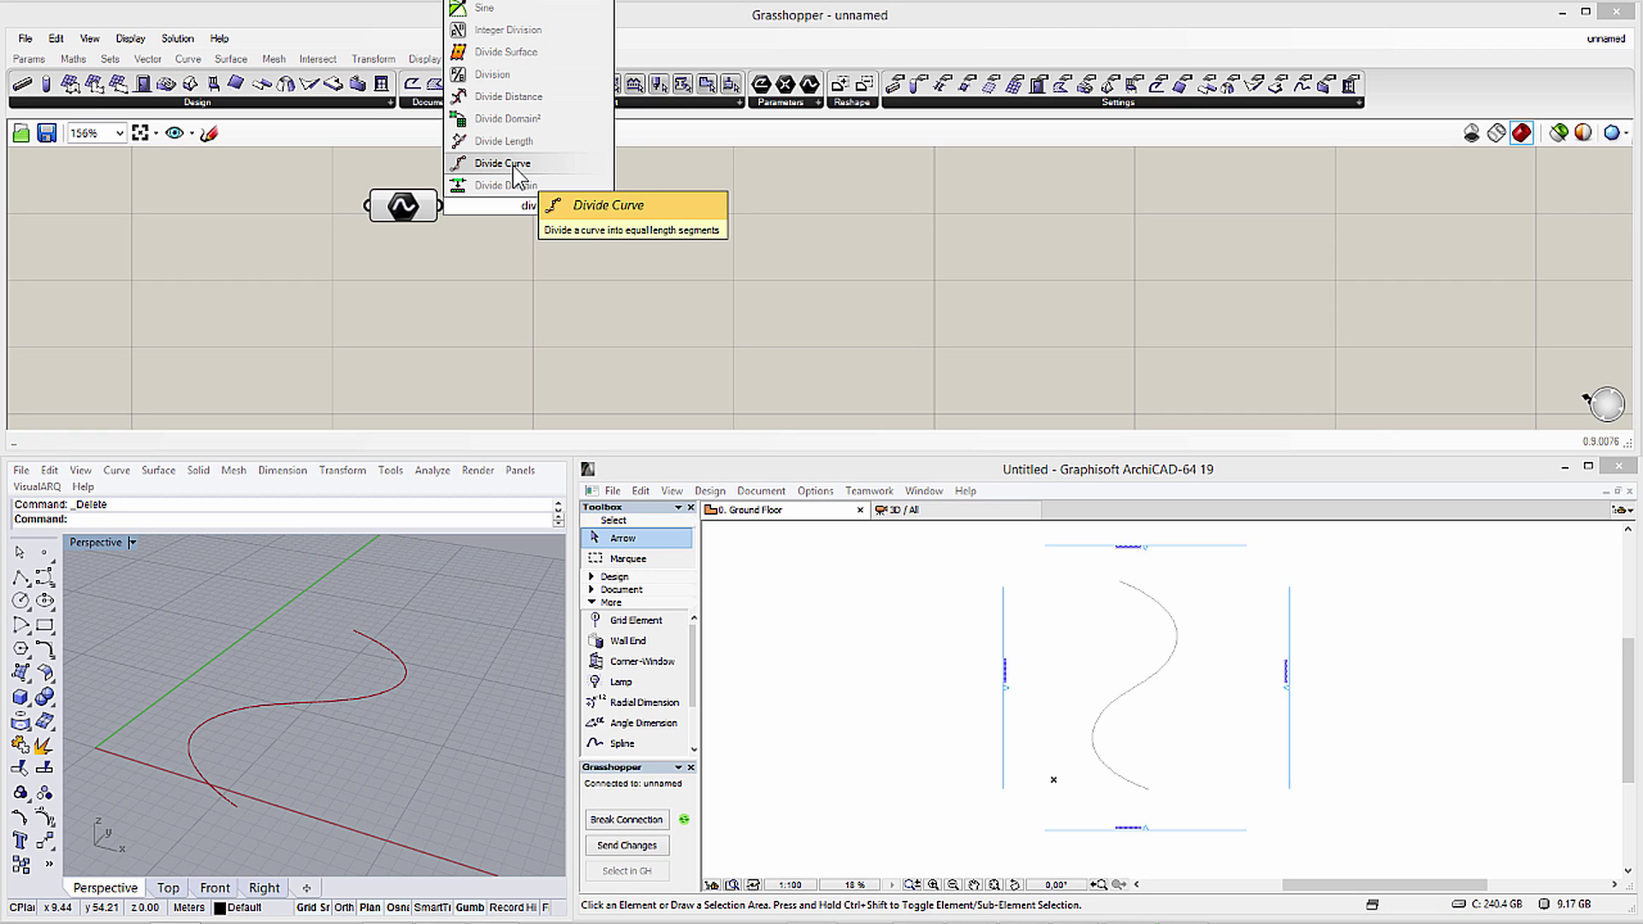
Add a Divide Curve component beside the Spline parameter and connect the spline to its Curve input.
{"action": "left_click", "coordinate": [512, 166]}
{"action": "left_click_drag", "start_coordinate": [520, 203], "coordinate": [563, 230]}
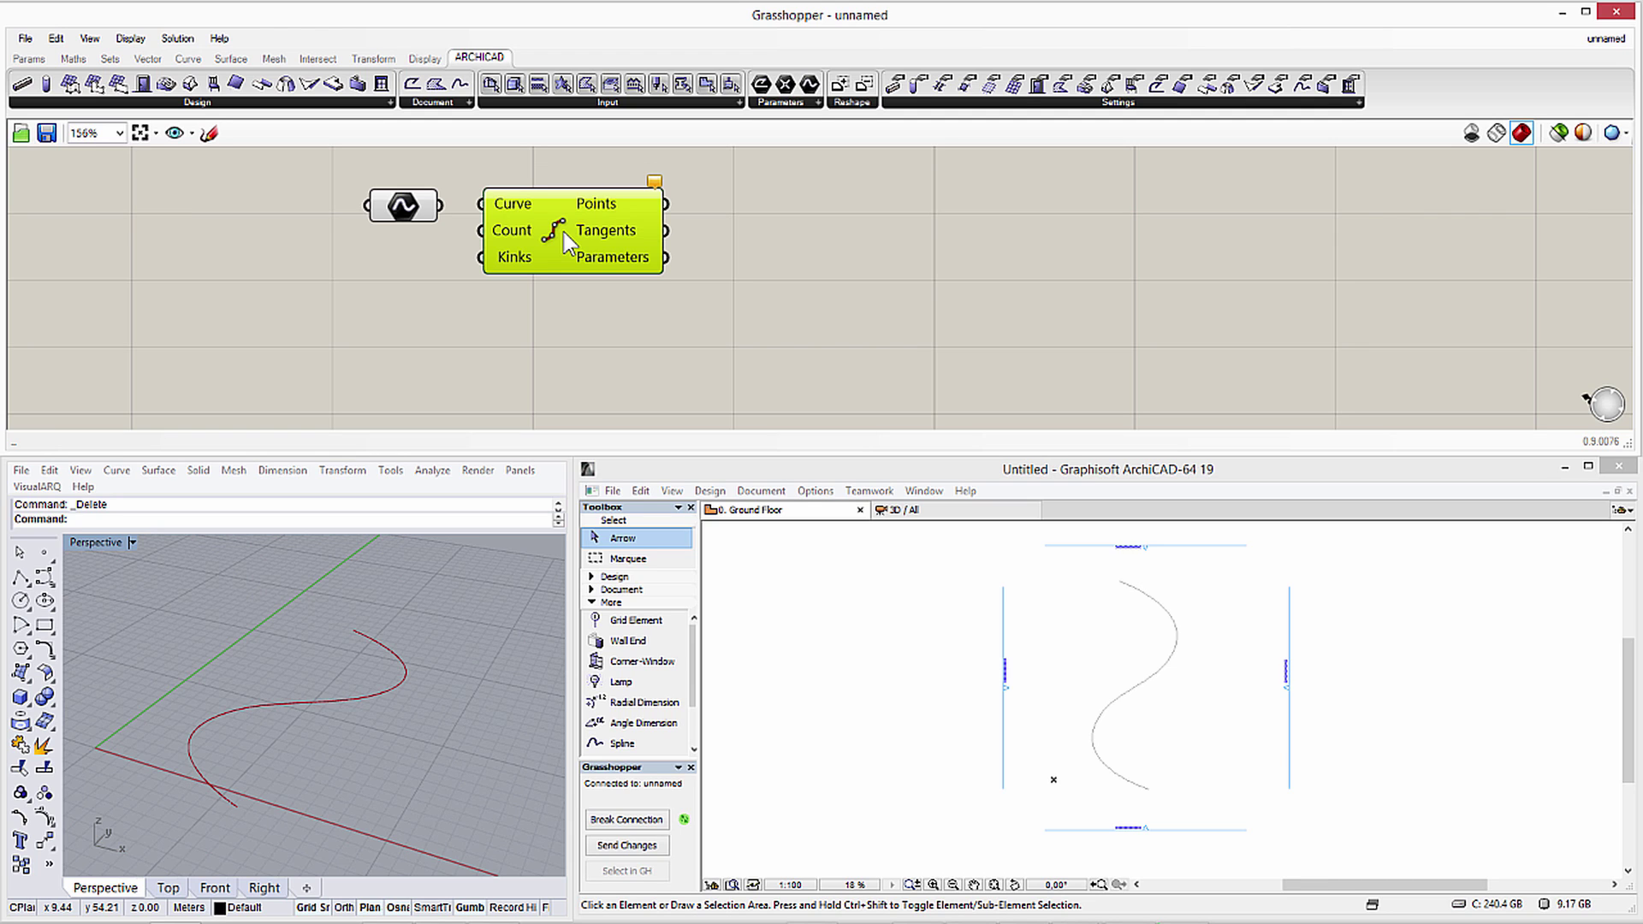
{"action": "left_click_drag", "start_coordinate": [563, 231], "coordinate": [561, 232]}
{"action": "left_click_drag", "start_coordinate": [440, 206], "coordinate": [478, 203]}
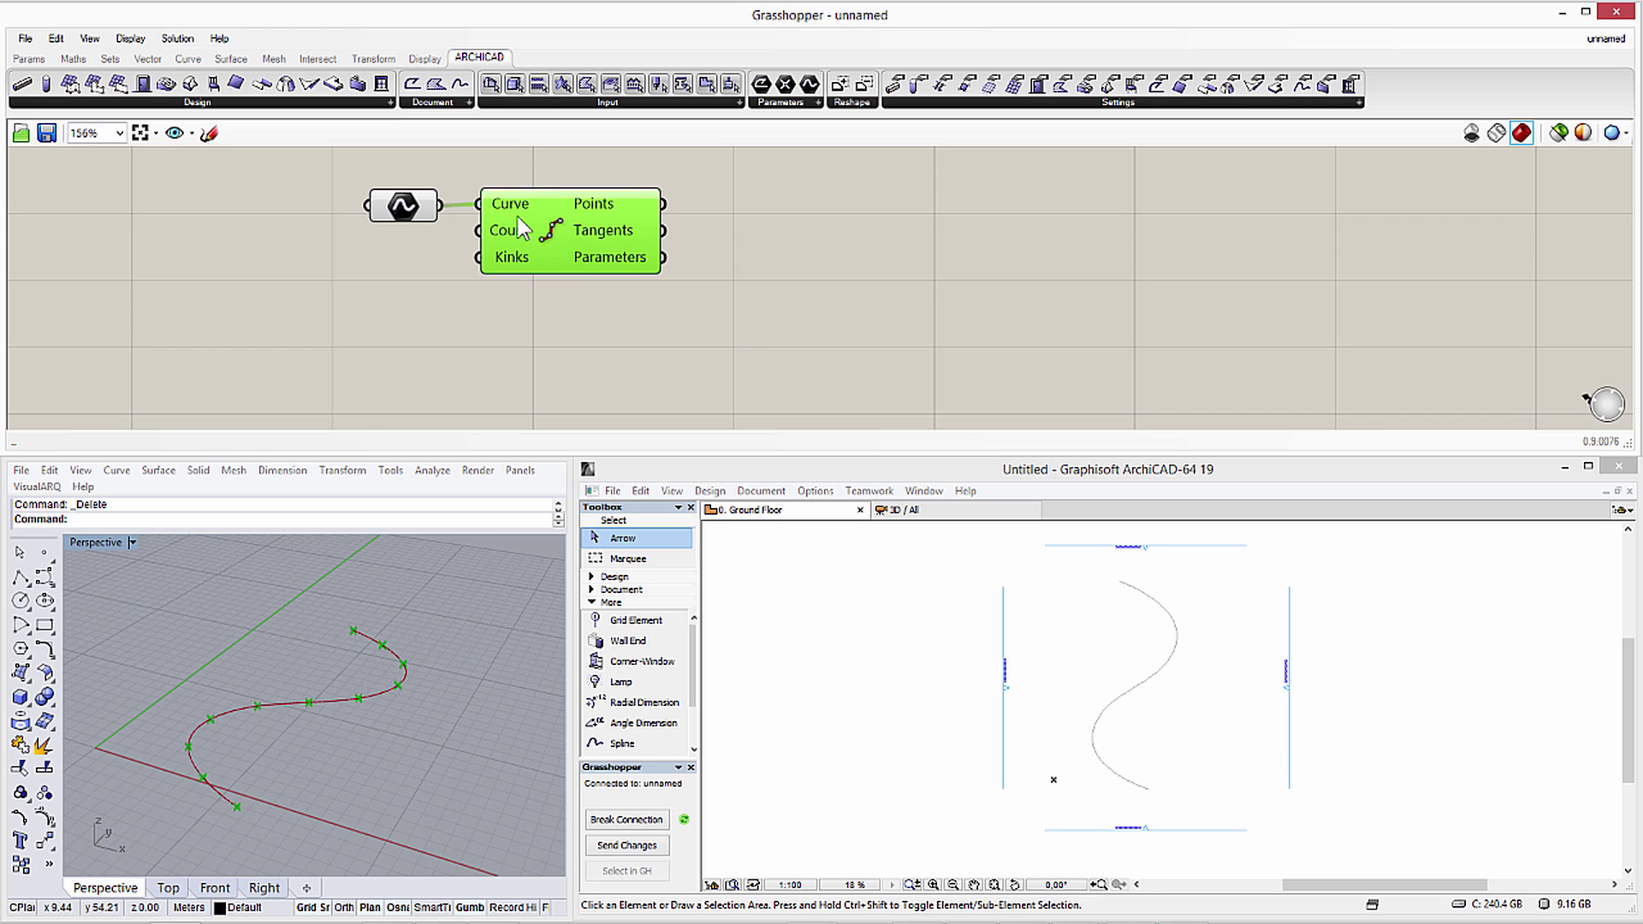
{"action": "left_click", "coordinate": [603, 362]}
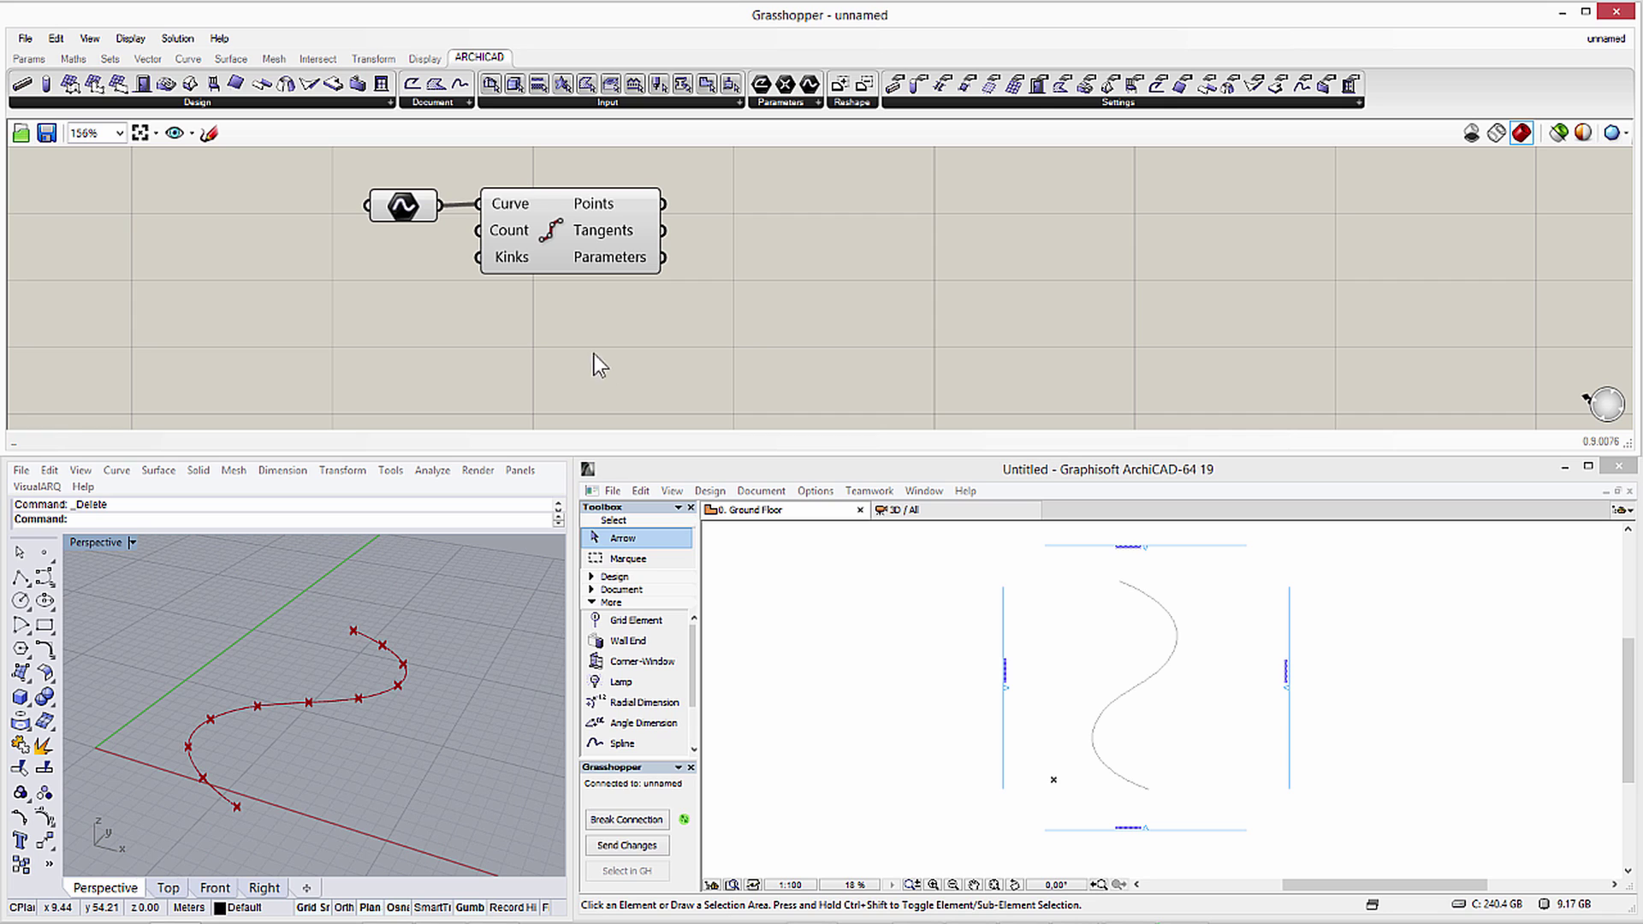
Add a number slider below the Spline parameter and name it Number of Columns.
{"action": "left_click", "coordinate": [26, 57]}
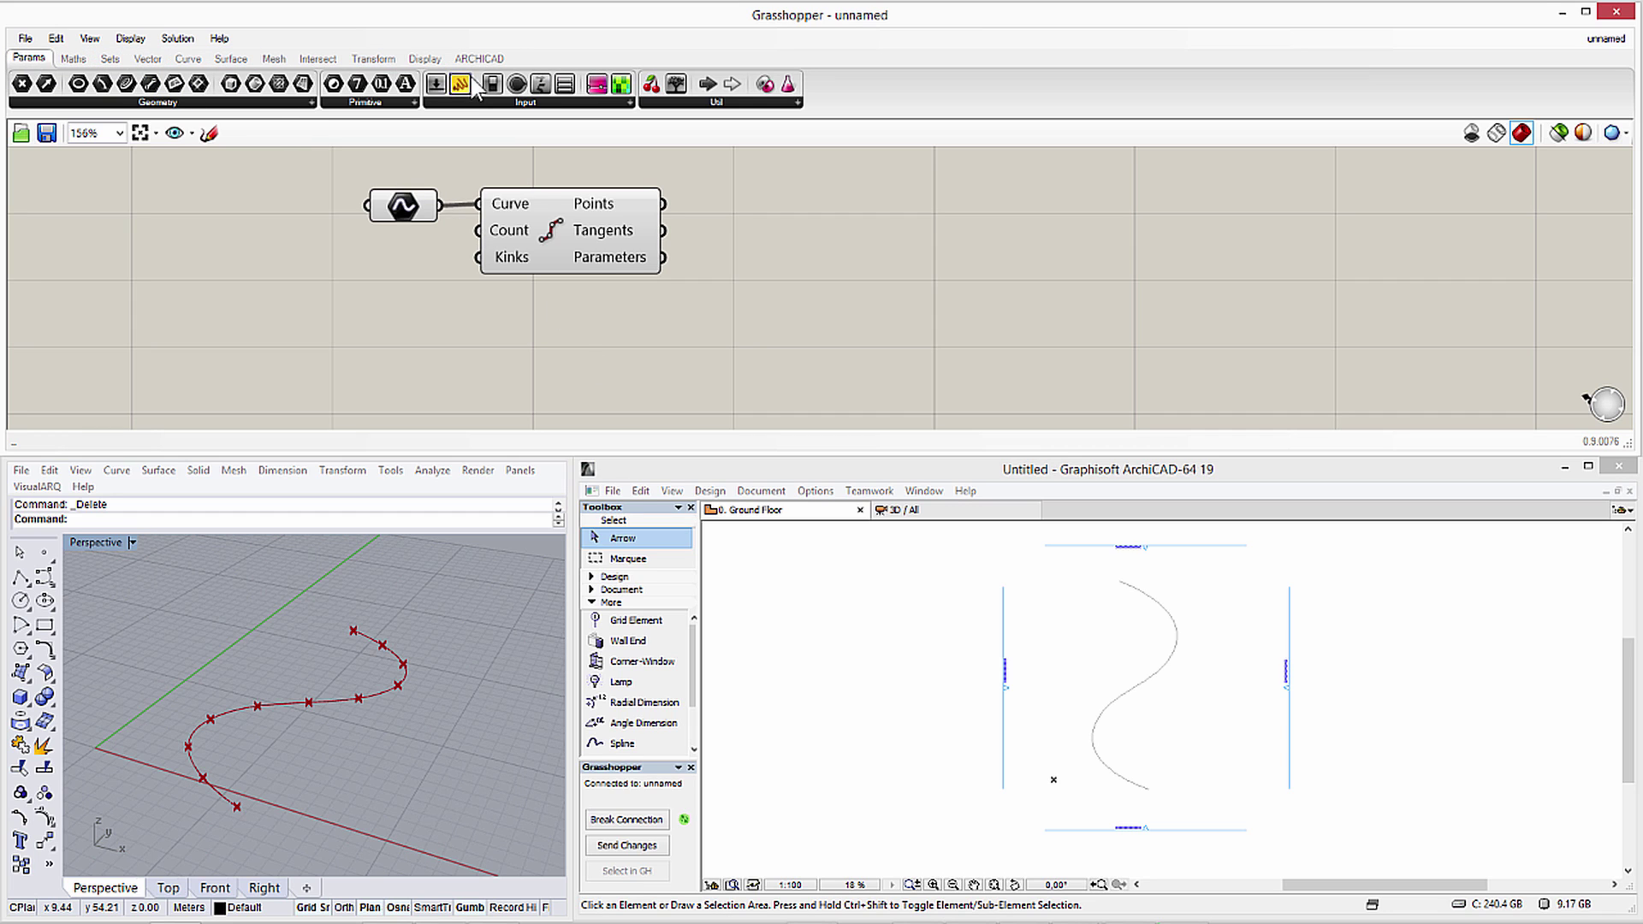
{"action": "left_click_drag", "start_coordinate": [346, 252], "coordinate": [255, 249]}
{"action": "double_click", "coordinate": [255, 243]}
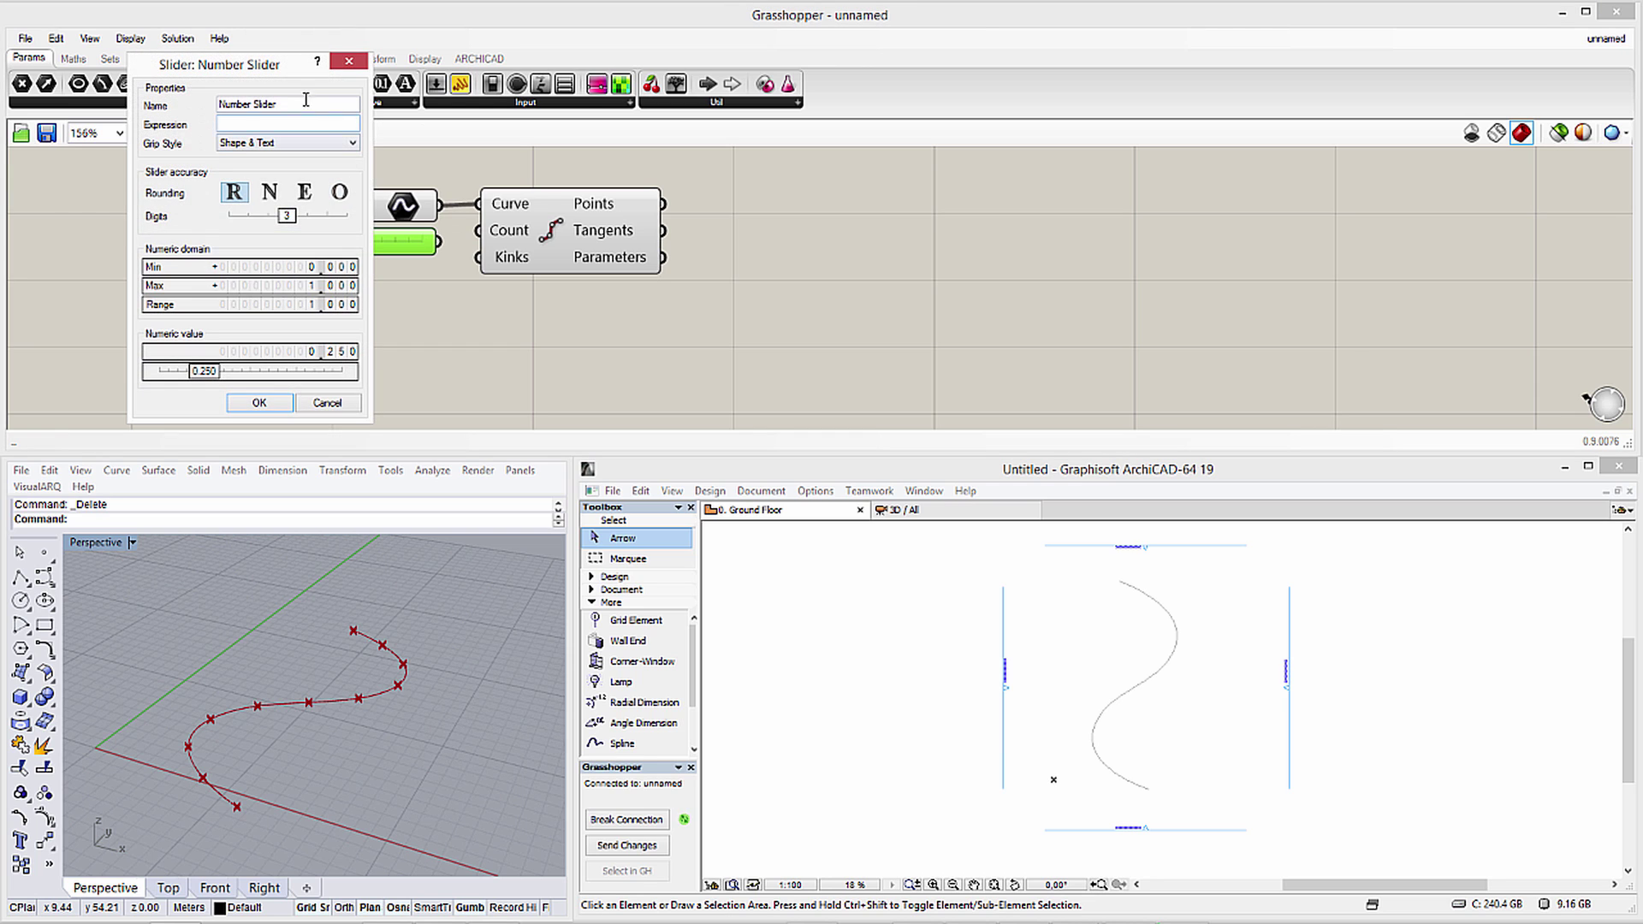
{"action": "mouse_move", "coordinate": [276, 105]}
{"action": "left_mouse_down"}
{"action": "mouse_move", "coordinate": [259, 103]}
{"action": "mouse_move", "coordinate": [296, 105]}
{"action": "left_mouse_up"}
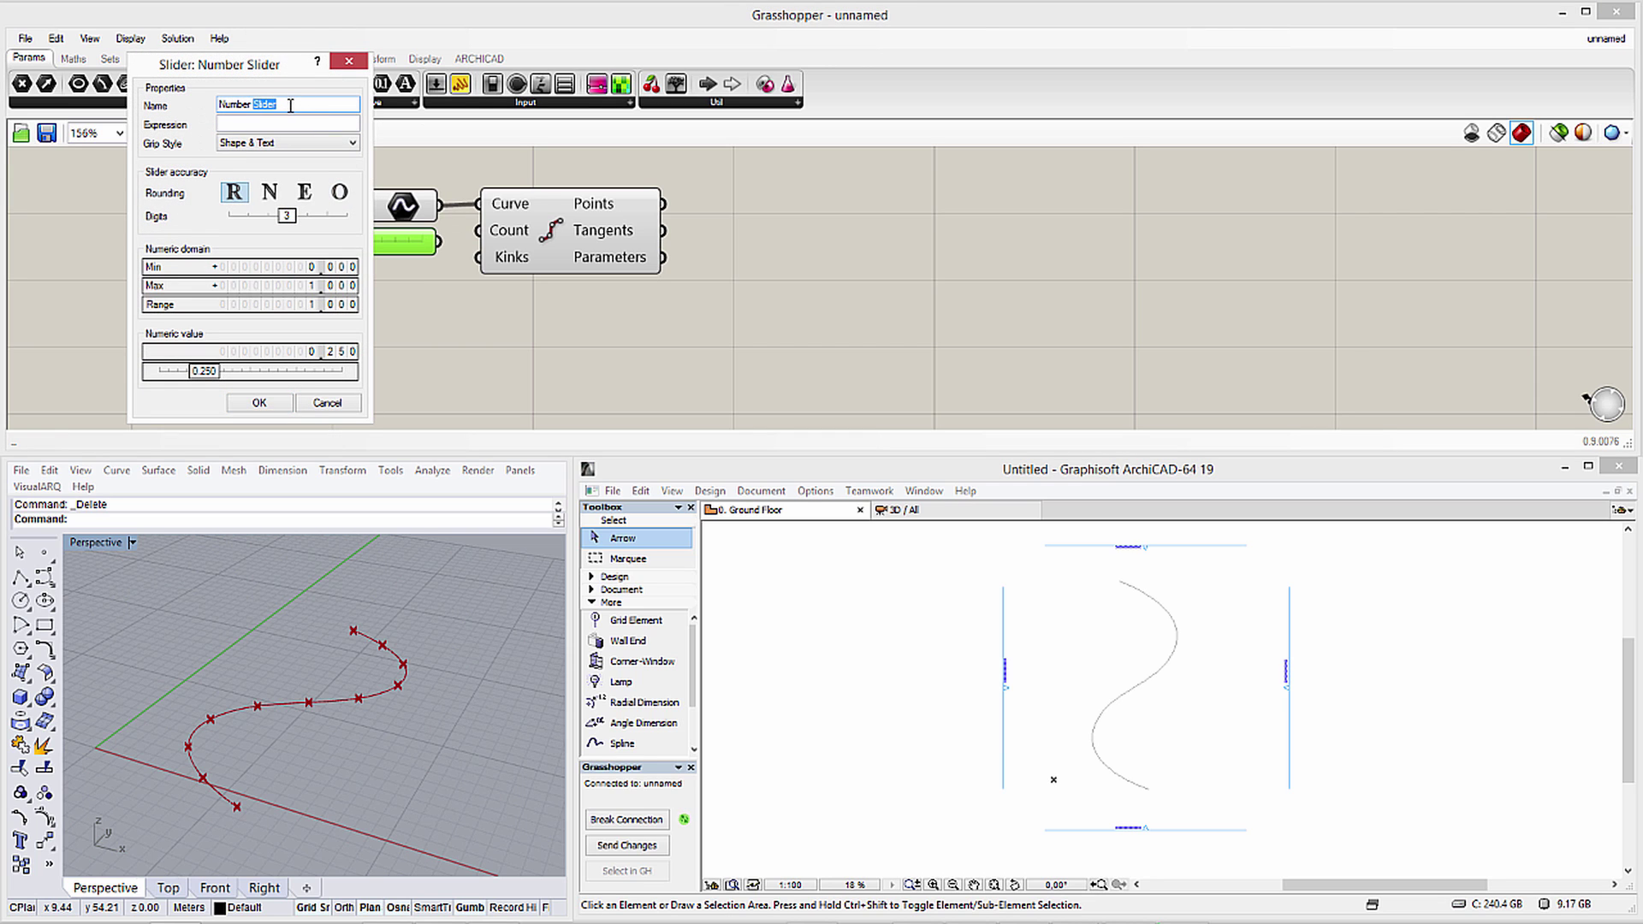
{"action": "type", "text": "of Columns"}
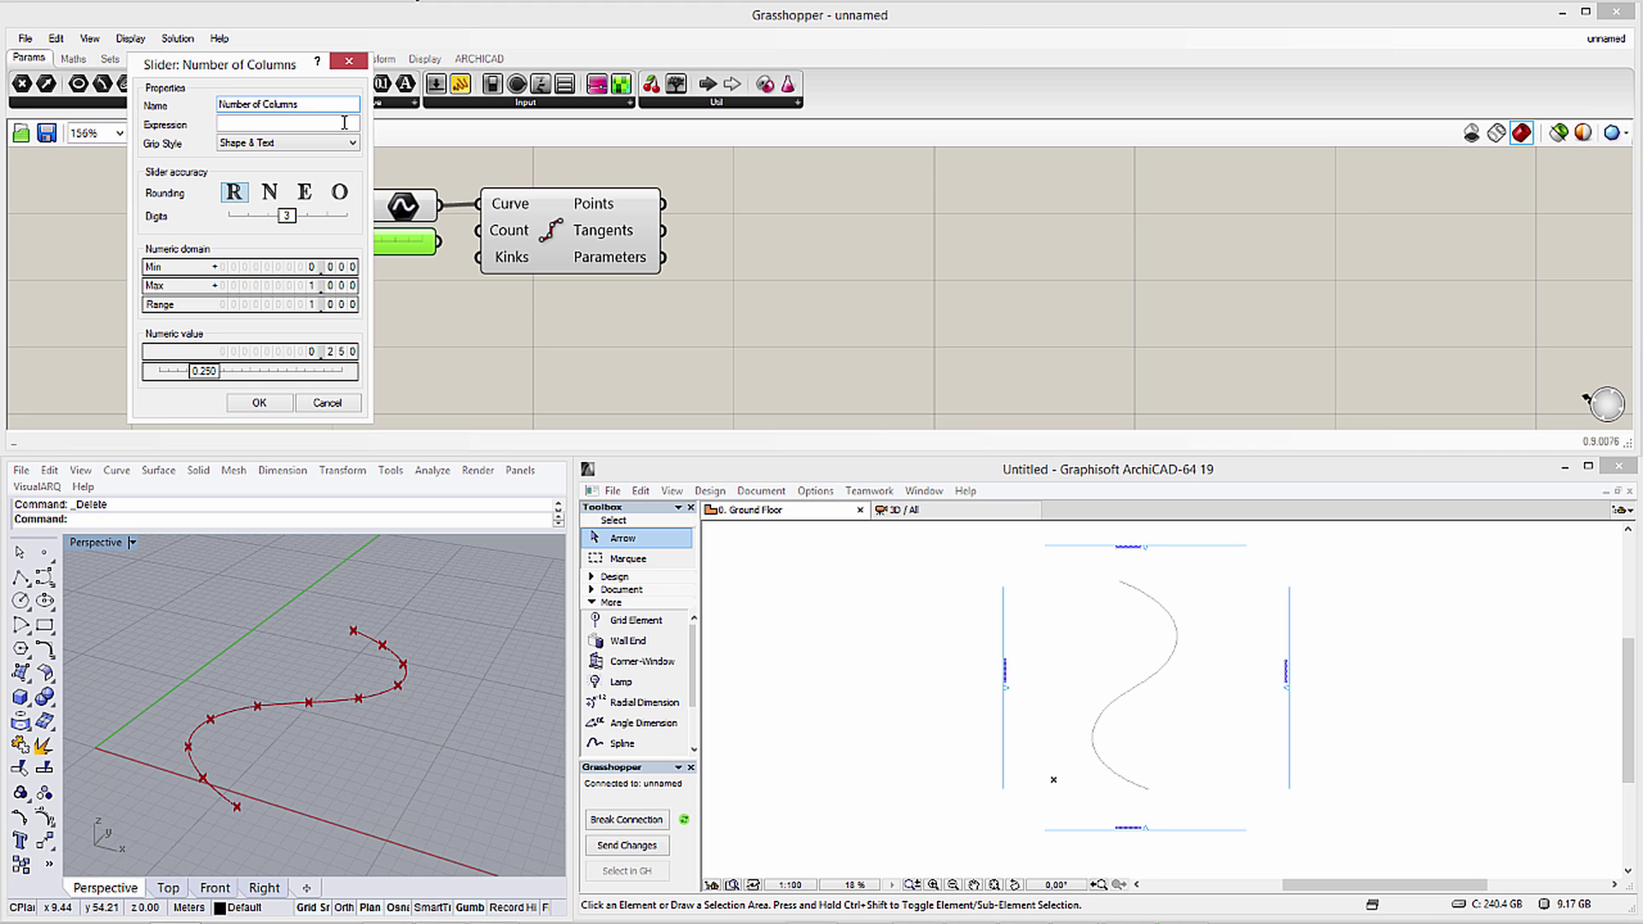
Set the Number of Columns slider to whole numbers with a minimum of 10 and a maximum of 100.
{"action": "left_click", "coordinate": [268, 192]}
{"action": "double_click", "coordinate": [282, 266]}
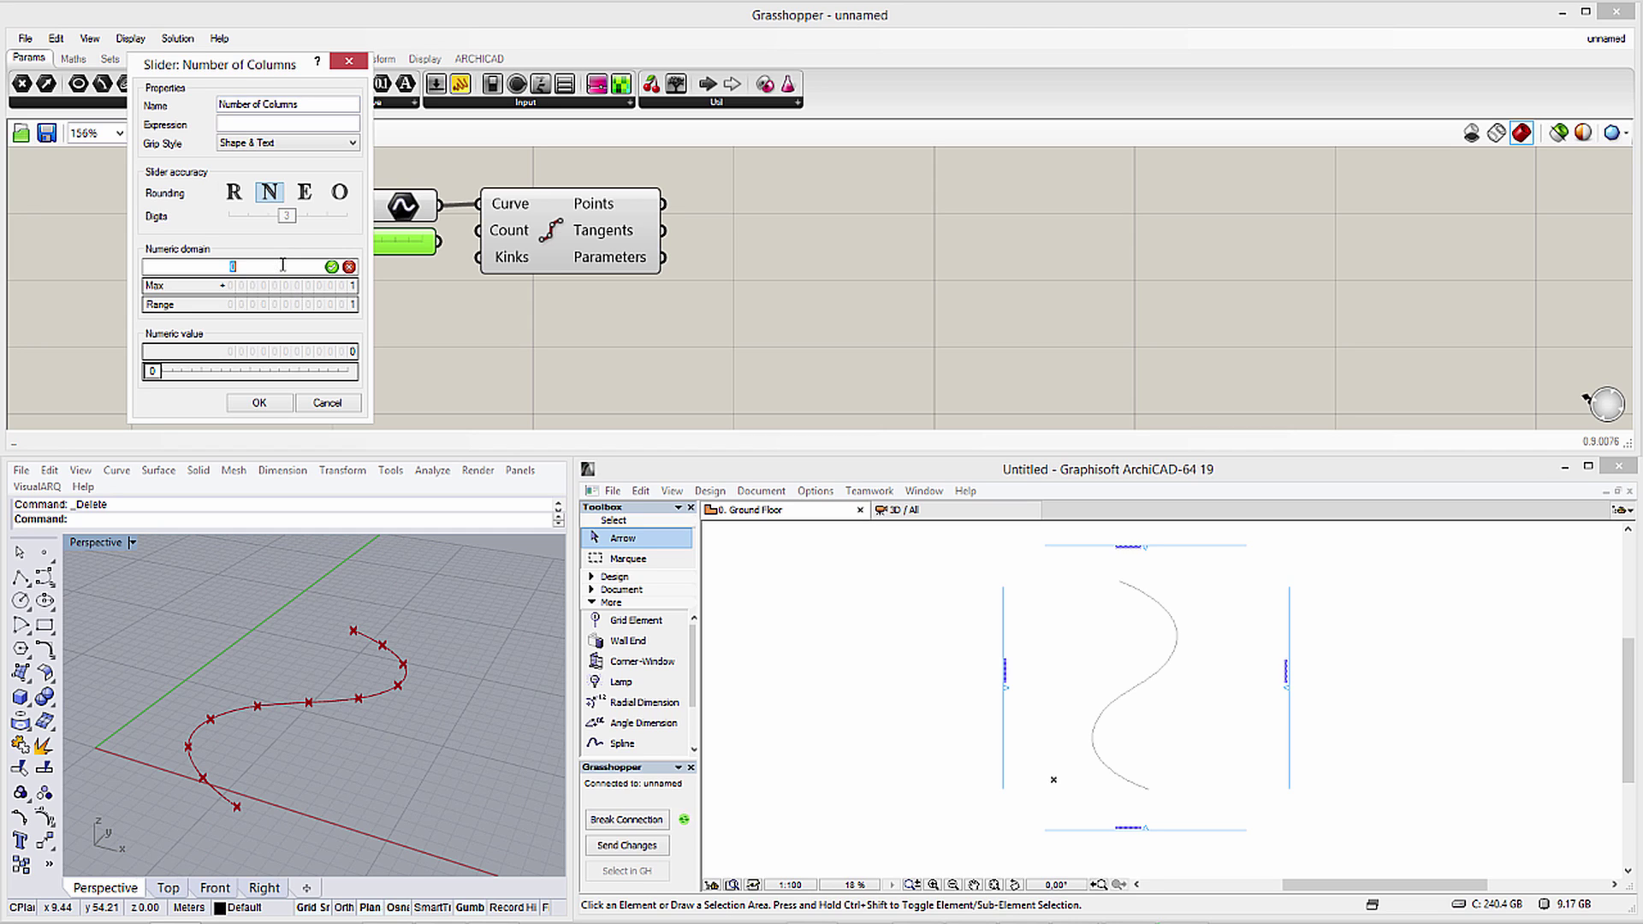
{"action": "type", "text": "10"}
{"action": "key", "text": "Return"}
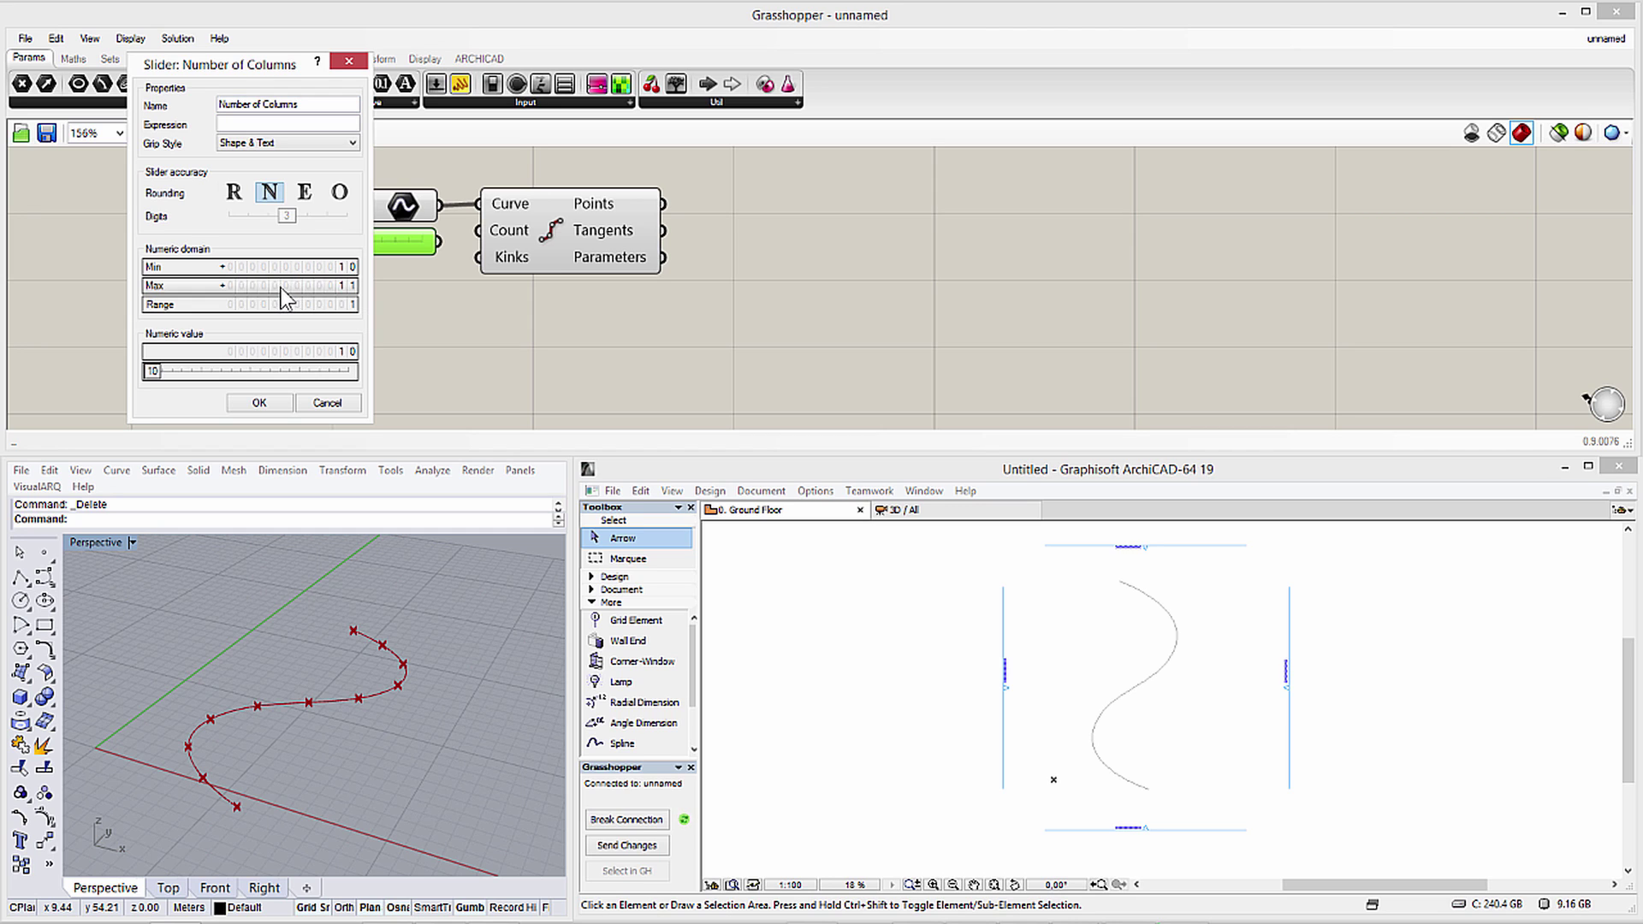
{"action": "double_click", "coordinate": [283, 286]}
{"action": "type", "text": "100"}
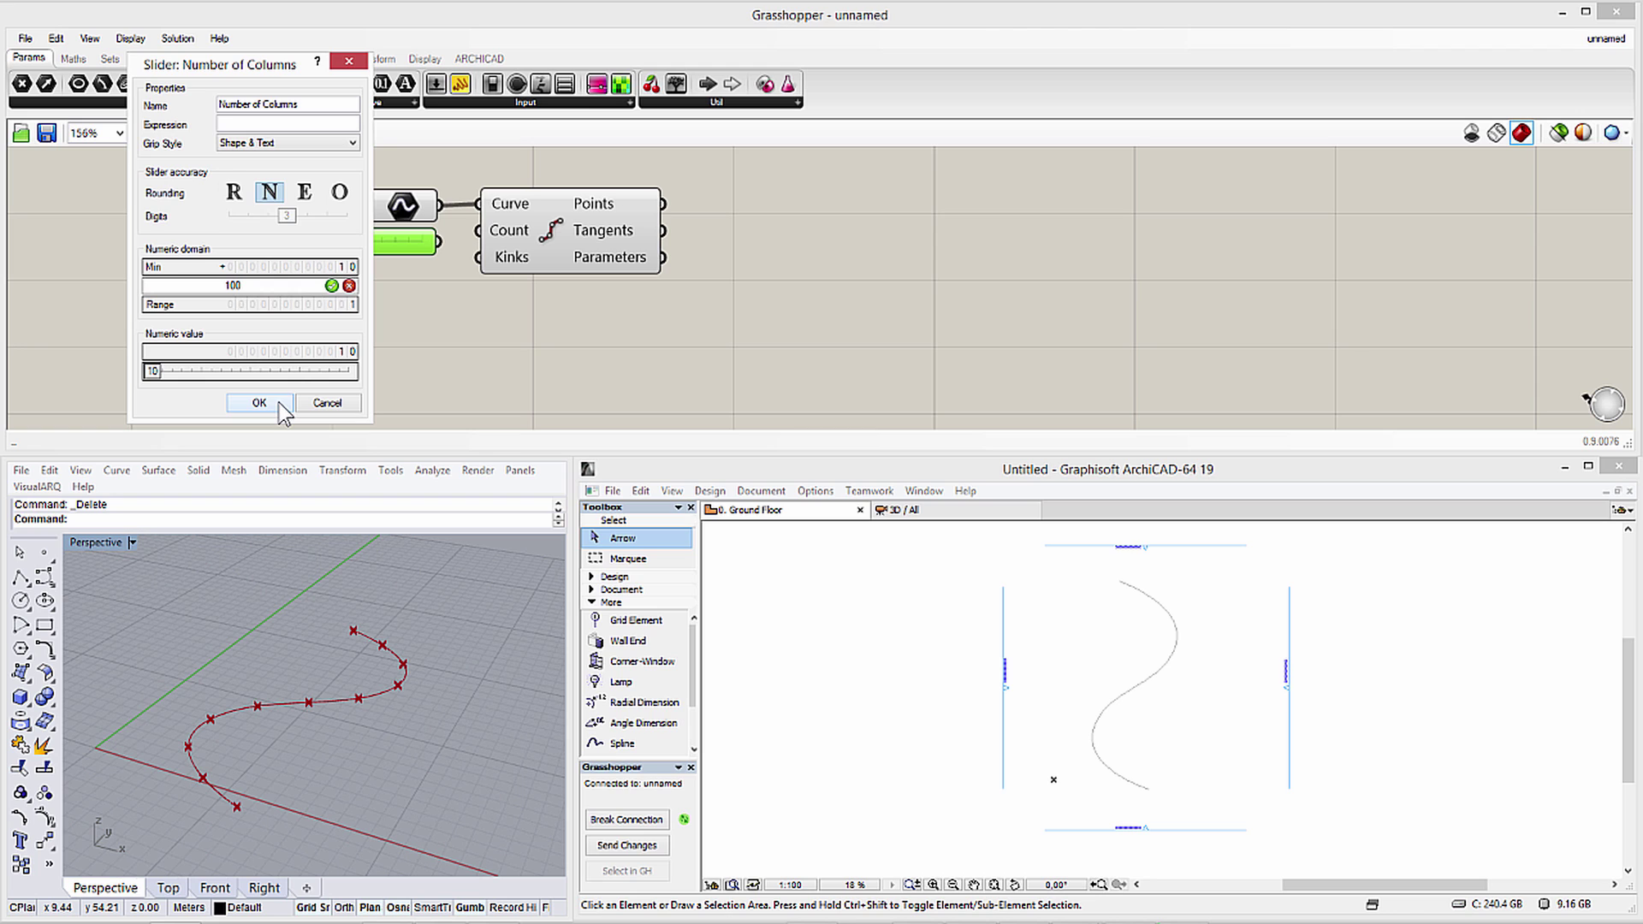
{"action": "left_click", "coordinate": [283, 412]}
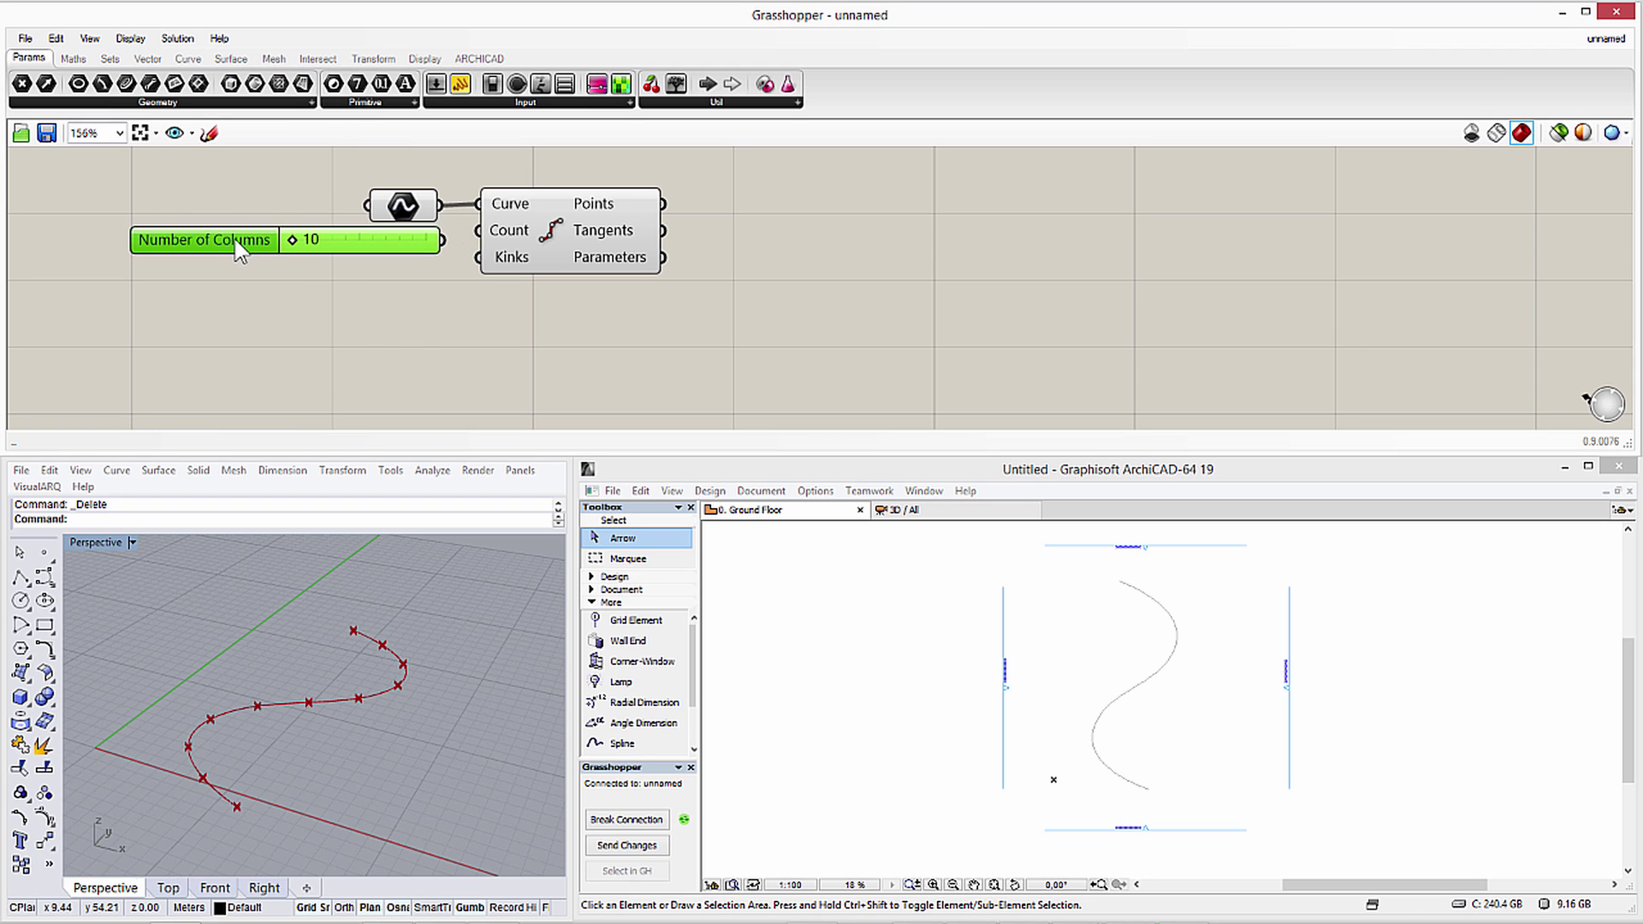
Connect the Number of Columns slider to Divide Curve's Count input and set the slider to 34.
{"action": "left_click_drag", "start_coordinate": [440, 240], "coordinate": [479, 231]}
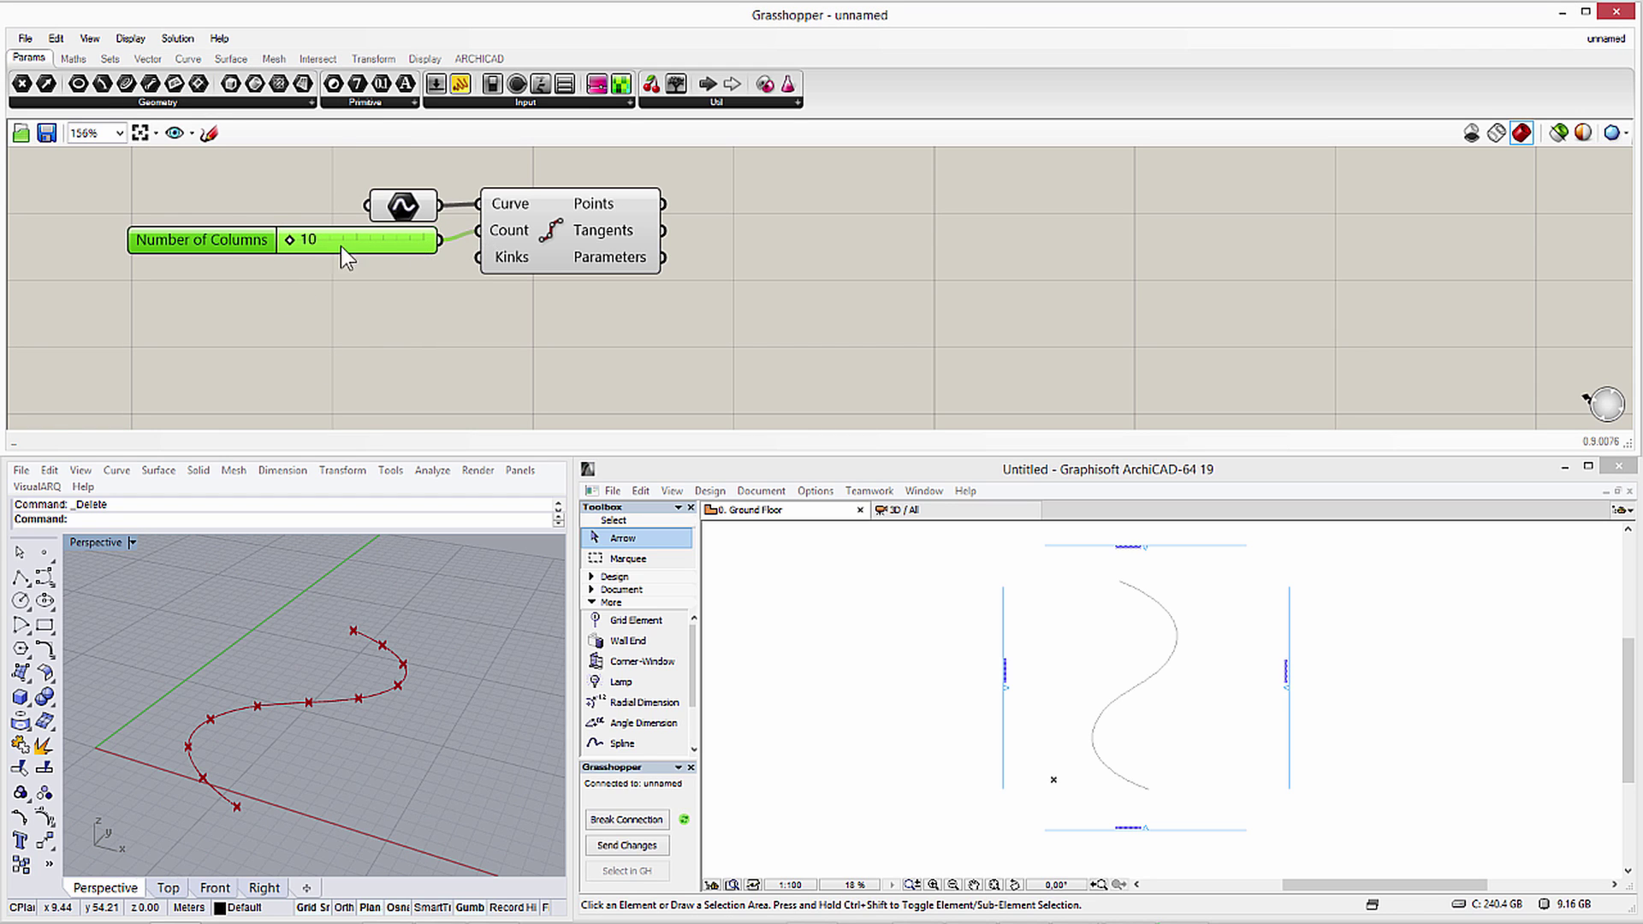
{"action": "left_click_drag", "start_coordinate": [289, 240], "coordinate": [330, 242]}
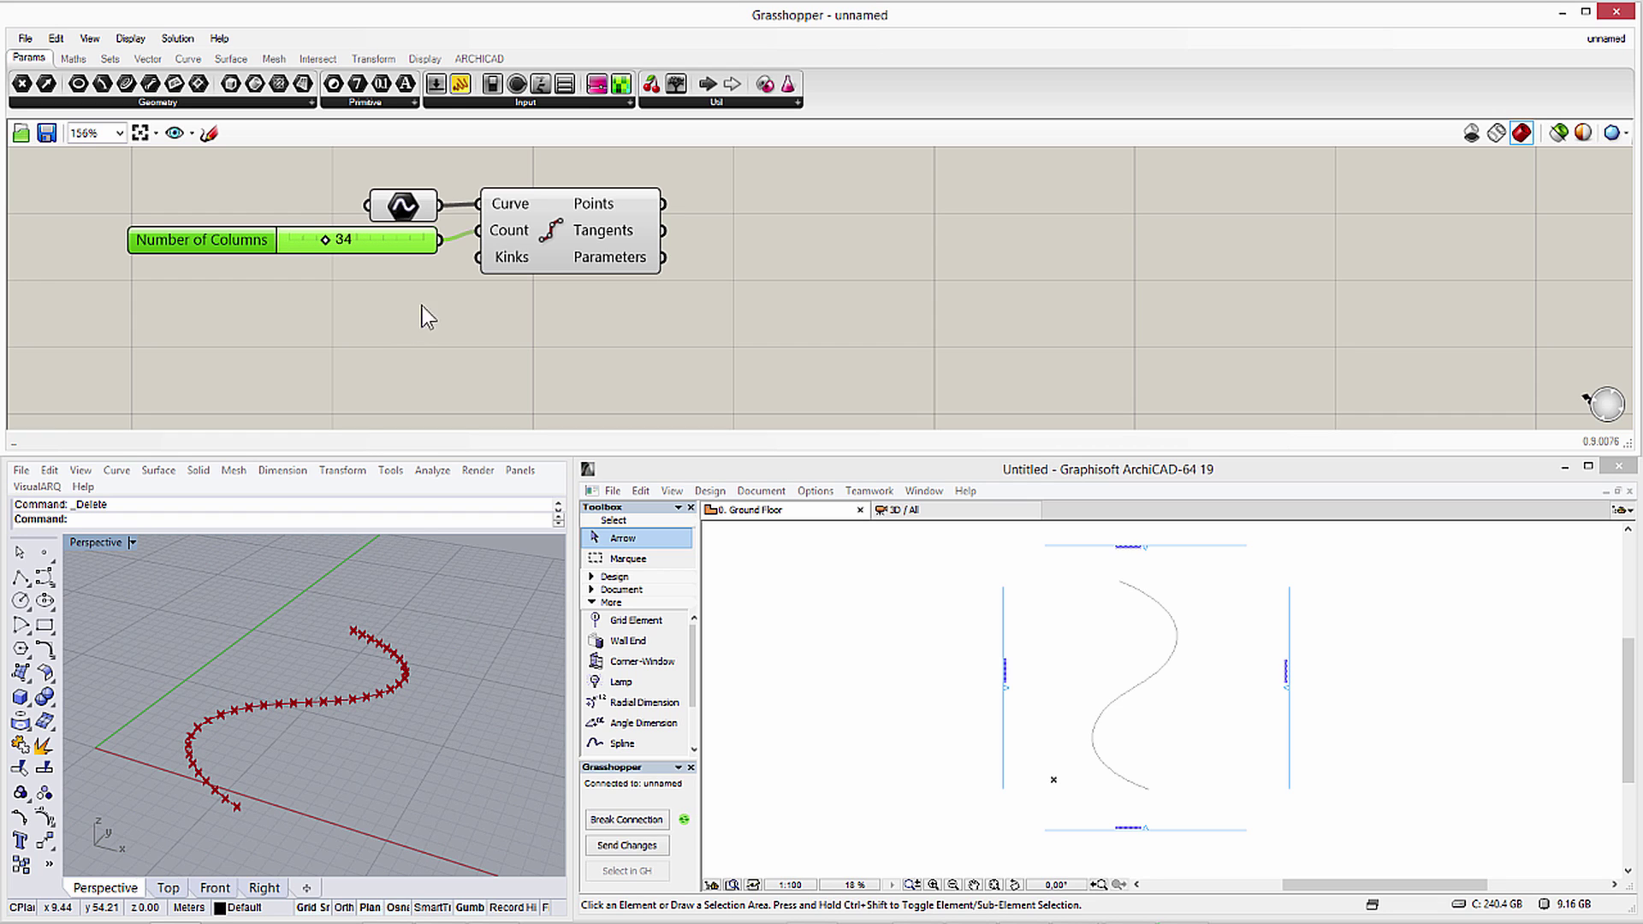
Add an ARCHICAD Column component beside Divide Curve and connect the division Points to its Anchor Point input.
{"action": "left_click", "coordinate": [479, 59]}
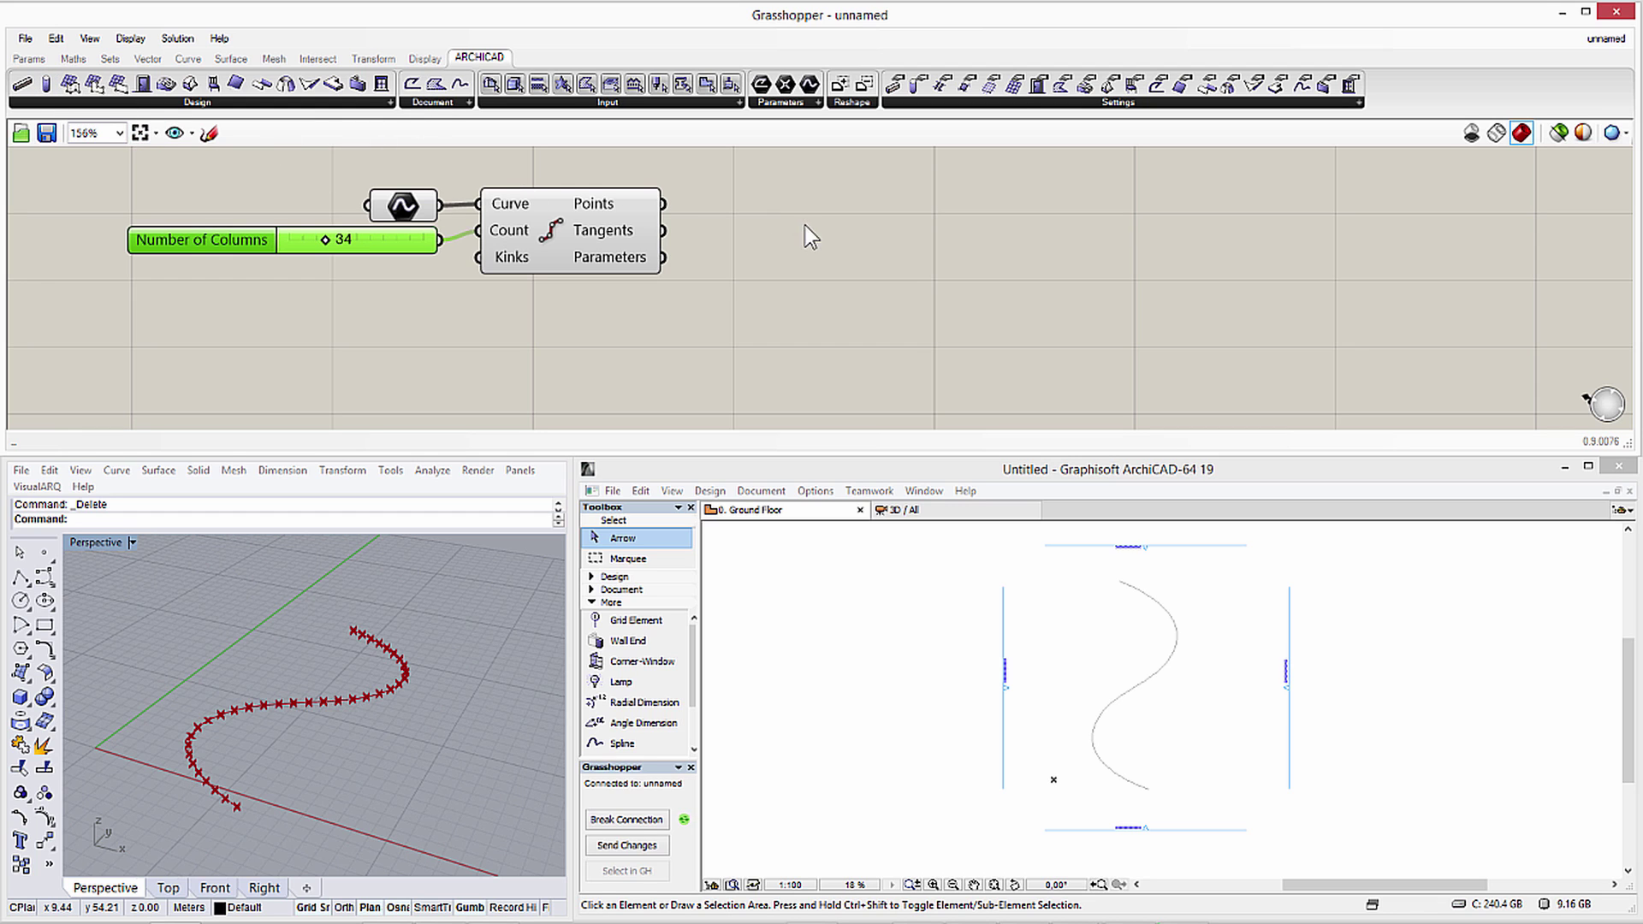
{"action": "left_click_drag", "start_coordinate": [810, 237], "coordinate": [849, 243]}
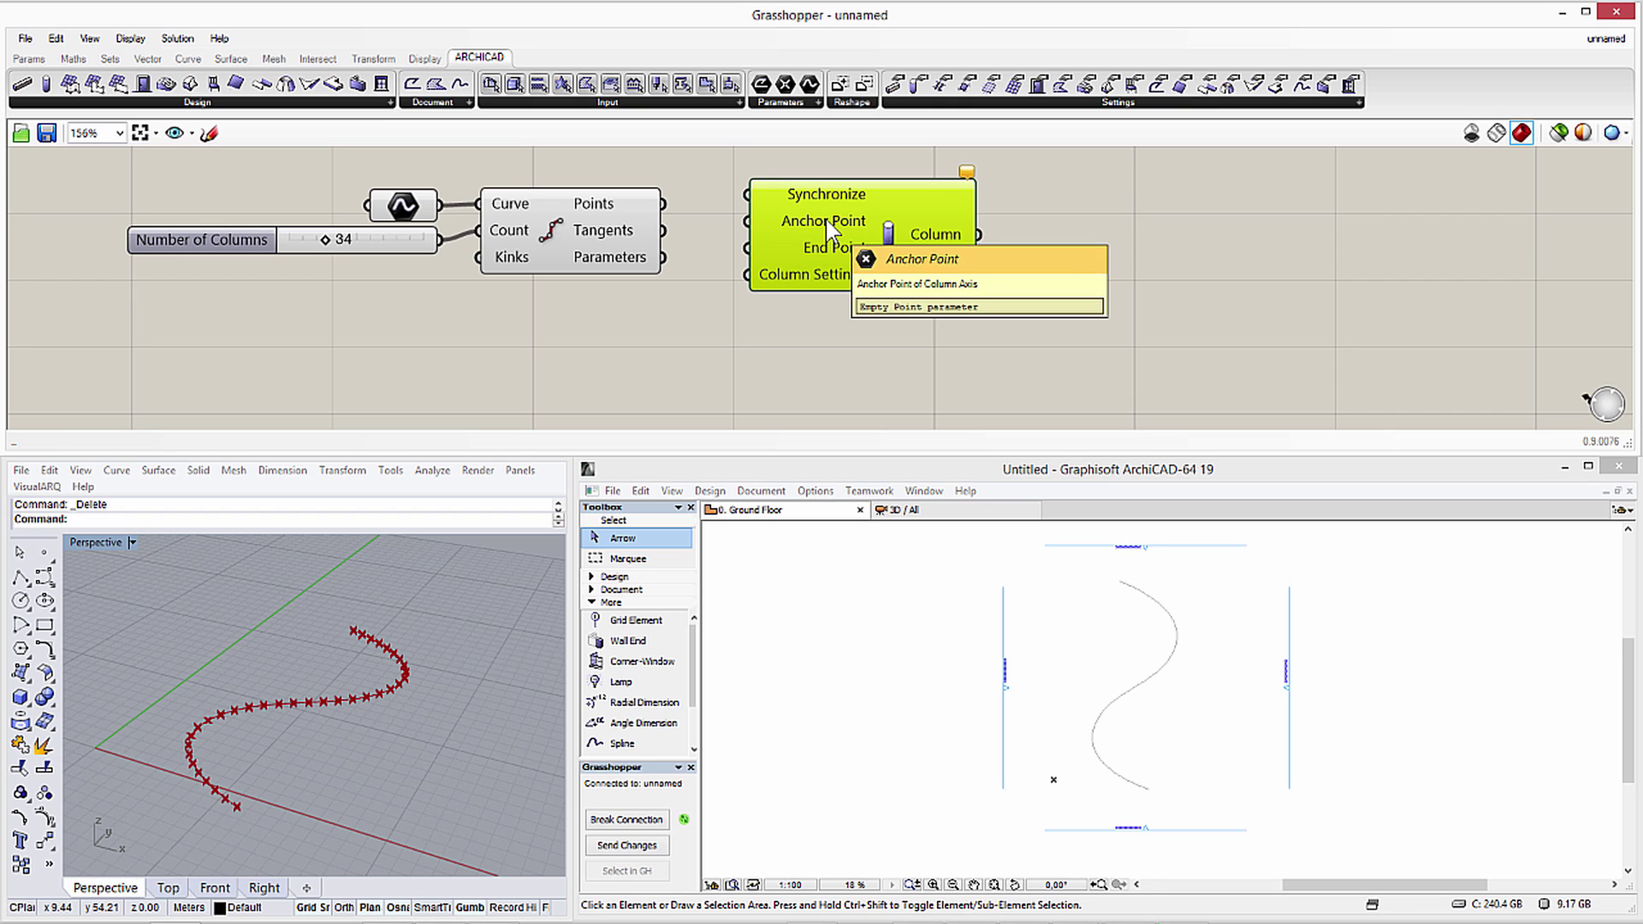
{"action": "left_click", "coordinate": [694, 176]}
{"action": "left_click_drag", "start_coordinate": [666, 206], "coordinate": [749, 223]}
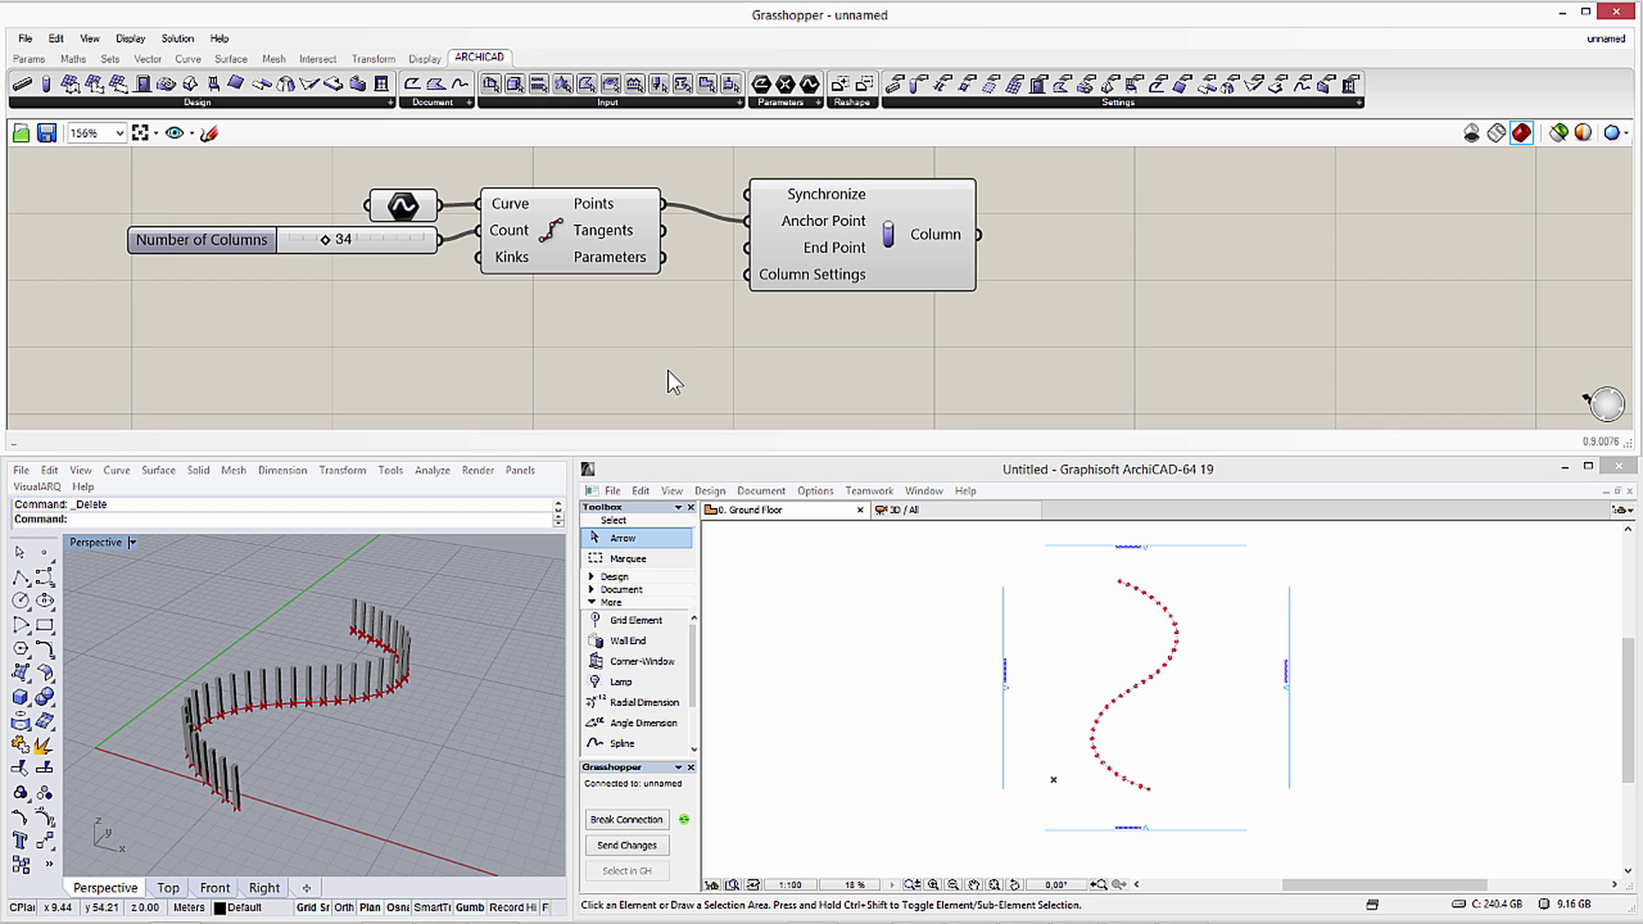
Open ARCHICAD's 3D window and examine the generated columns from the side.
{"action": "left_click", "coordinate": [948, 521]}
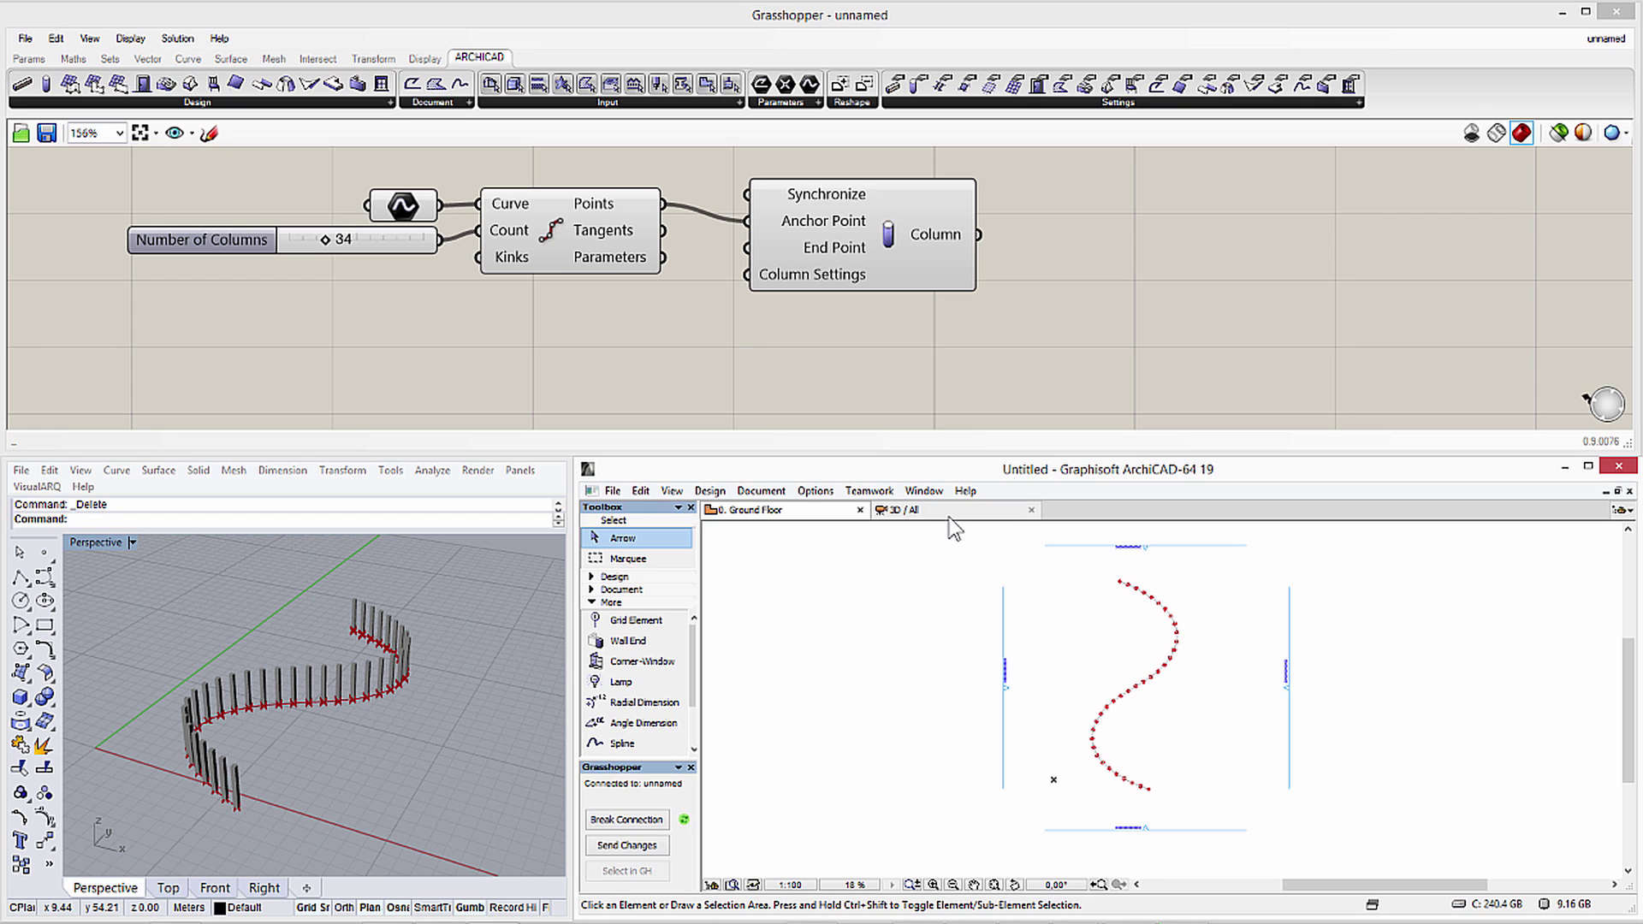
{"action": "left_click", "coordinate": [953, 510]}
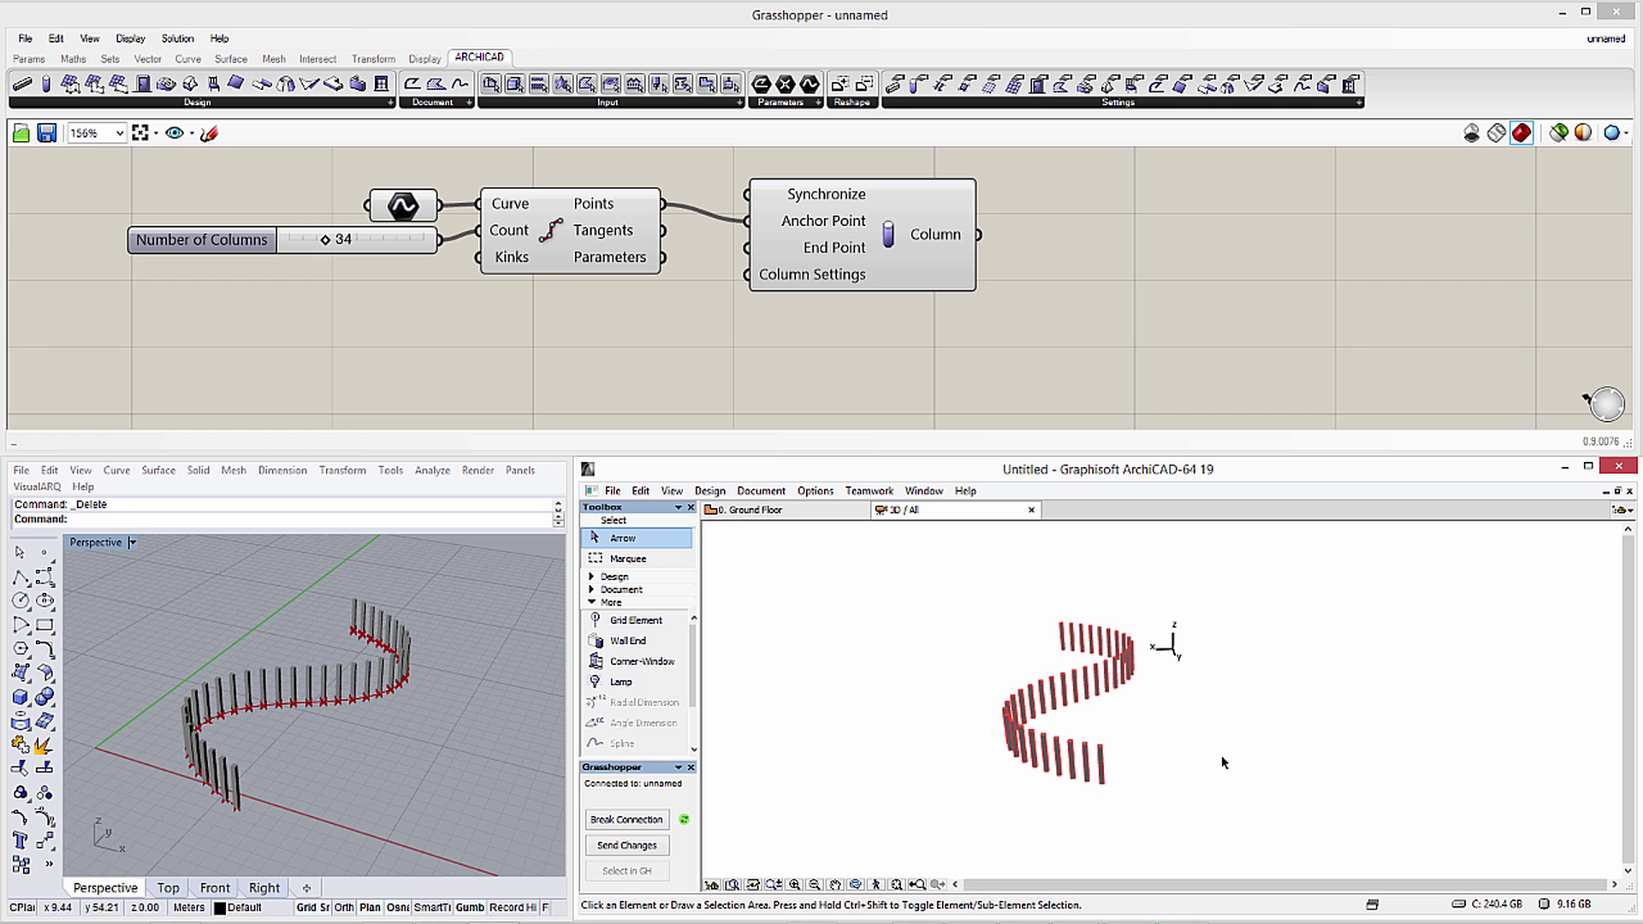
{"action": "left_click", "coordinate": [1174, 759]}
{"action": "middle_click_drag", "start_coordinate": [1173, 760], "coordinate": [1045, 691], "text": "shift"}
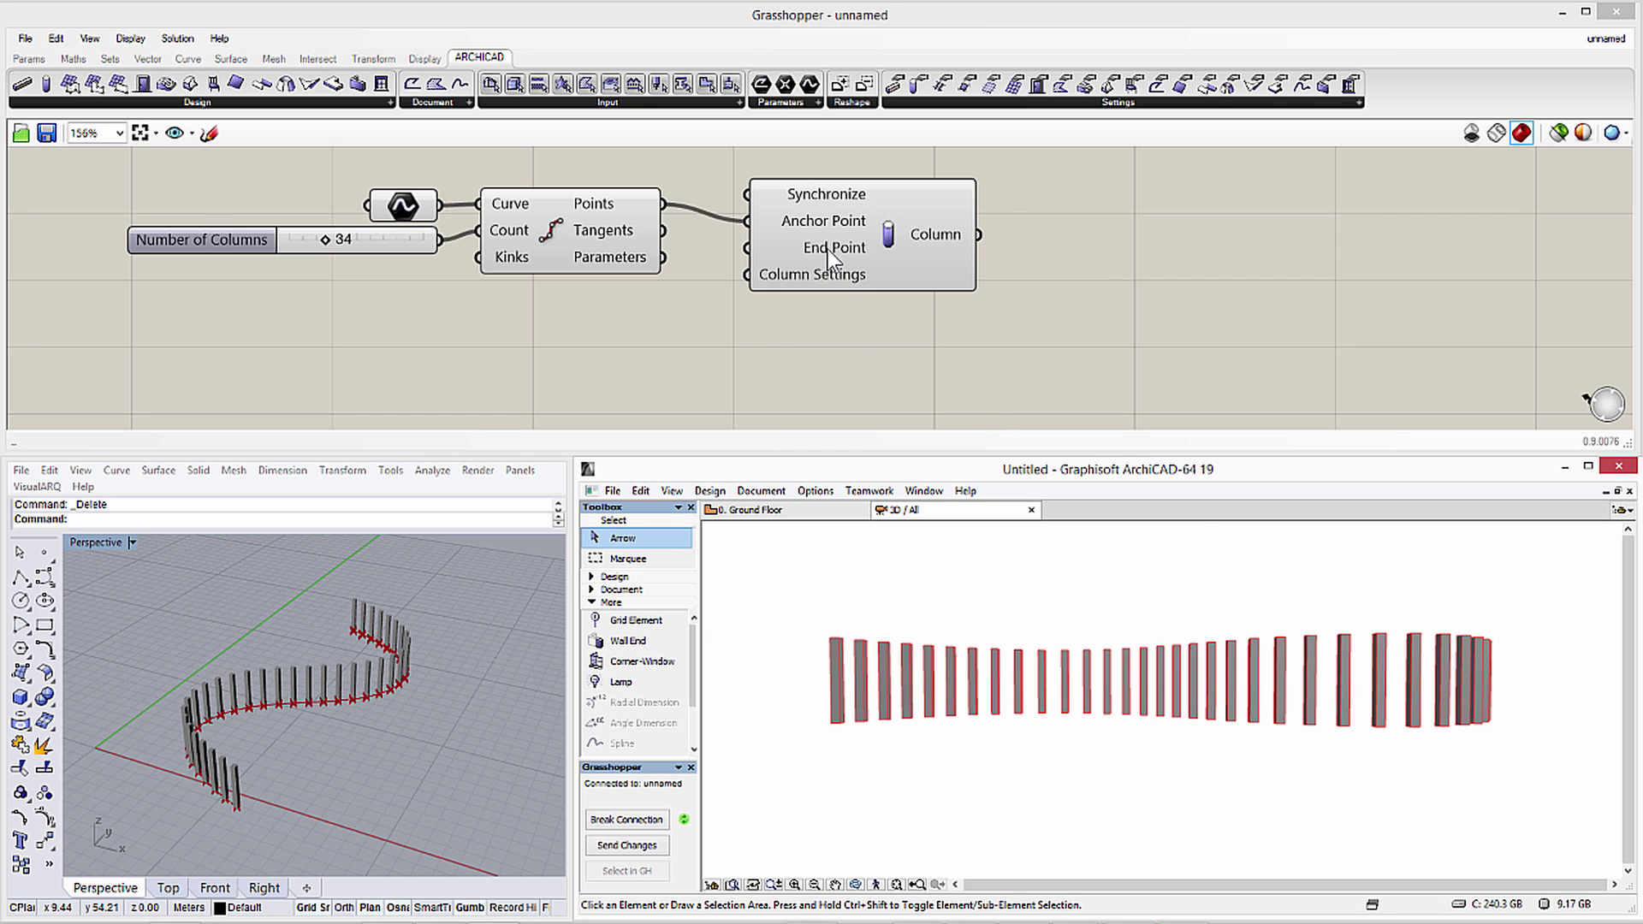
Shift the Column component away from Divide Curve and add a Move component between them, below the connecting wire.
{"action": "mouse_move", "coordinate": [828, 250]}
{"action": "left_click_drag", "start_coordinate": [905, 240], "coordinate": [1091, 221]}
{"action": "left_click", "coordinate": [774, 304]}
{"action": "double_click", "coordinate": [772, 305]}
{"action": "type", "text": "move"}
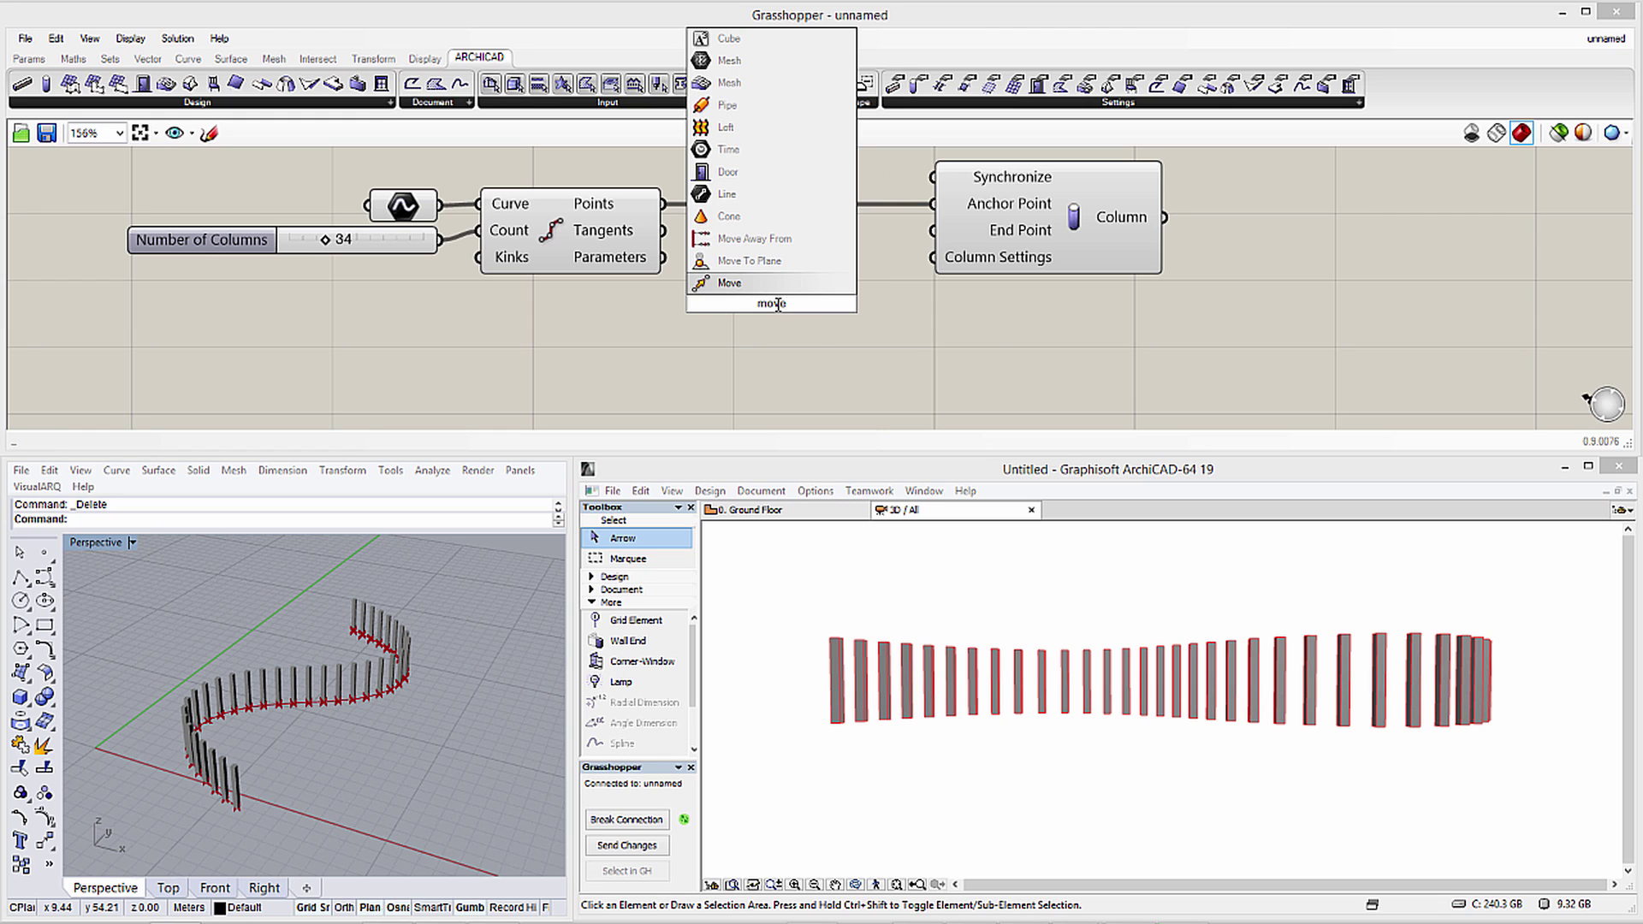
{"action": "key", "text": "Return"}
{"action": "left_click", "coordinate": [777, 306]}
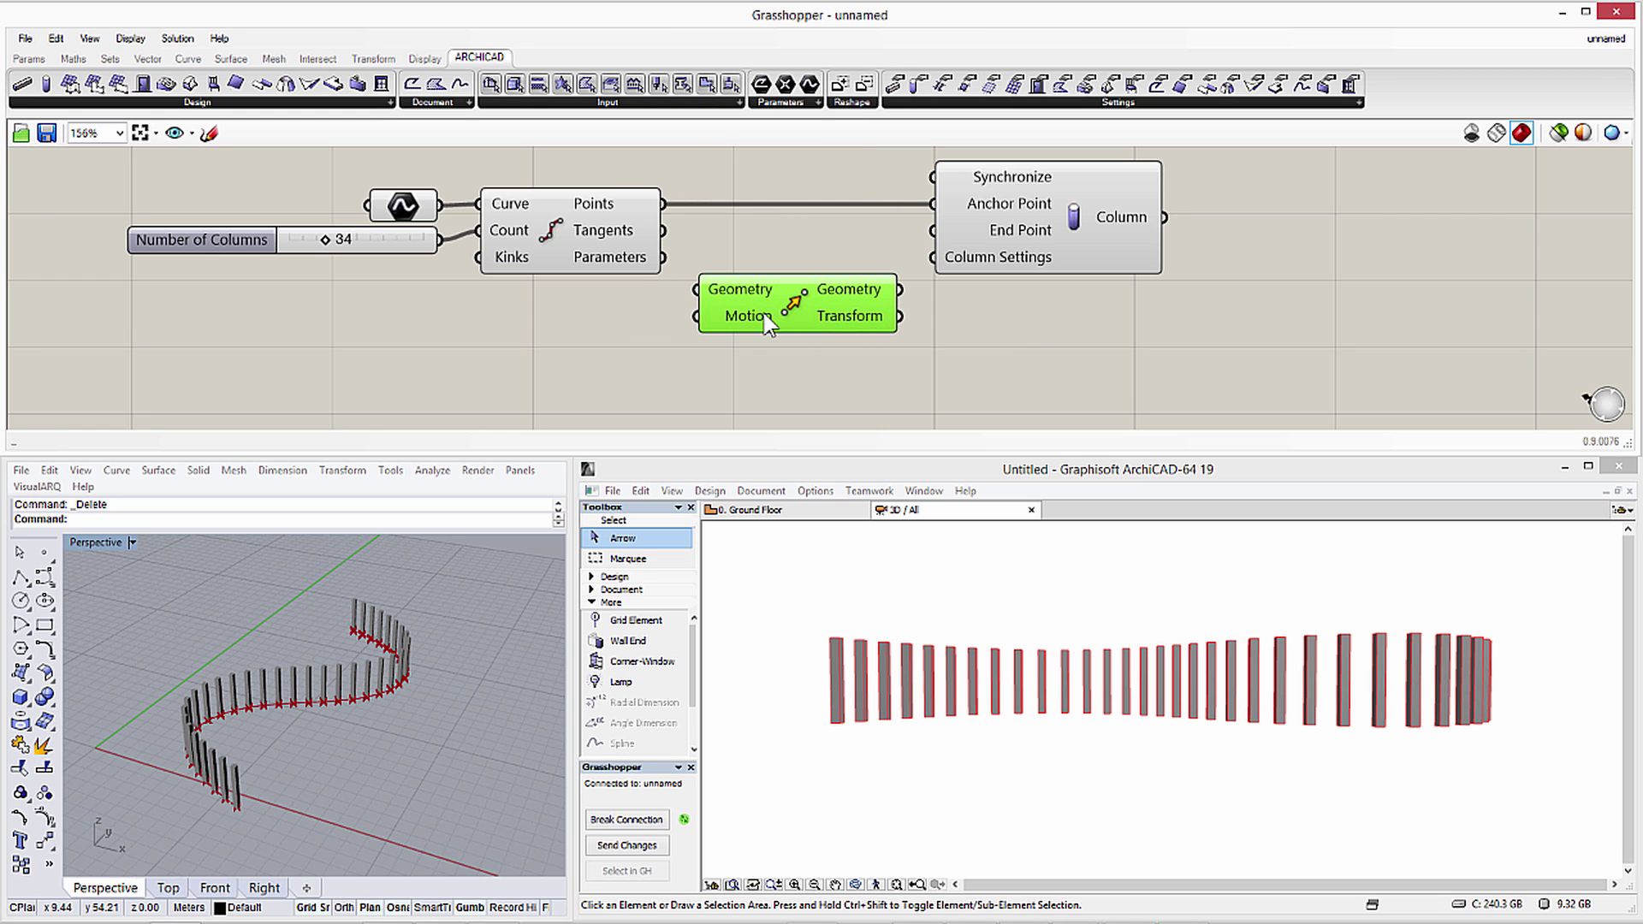
Add a Unit Z component beside the Move component, connect its Unit vector to Motion and align the two.
{"action": "double_click", "coordinate": [570, 325]}
{"action": "type", "text": "unitz"}
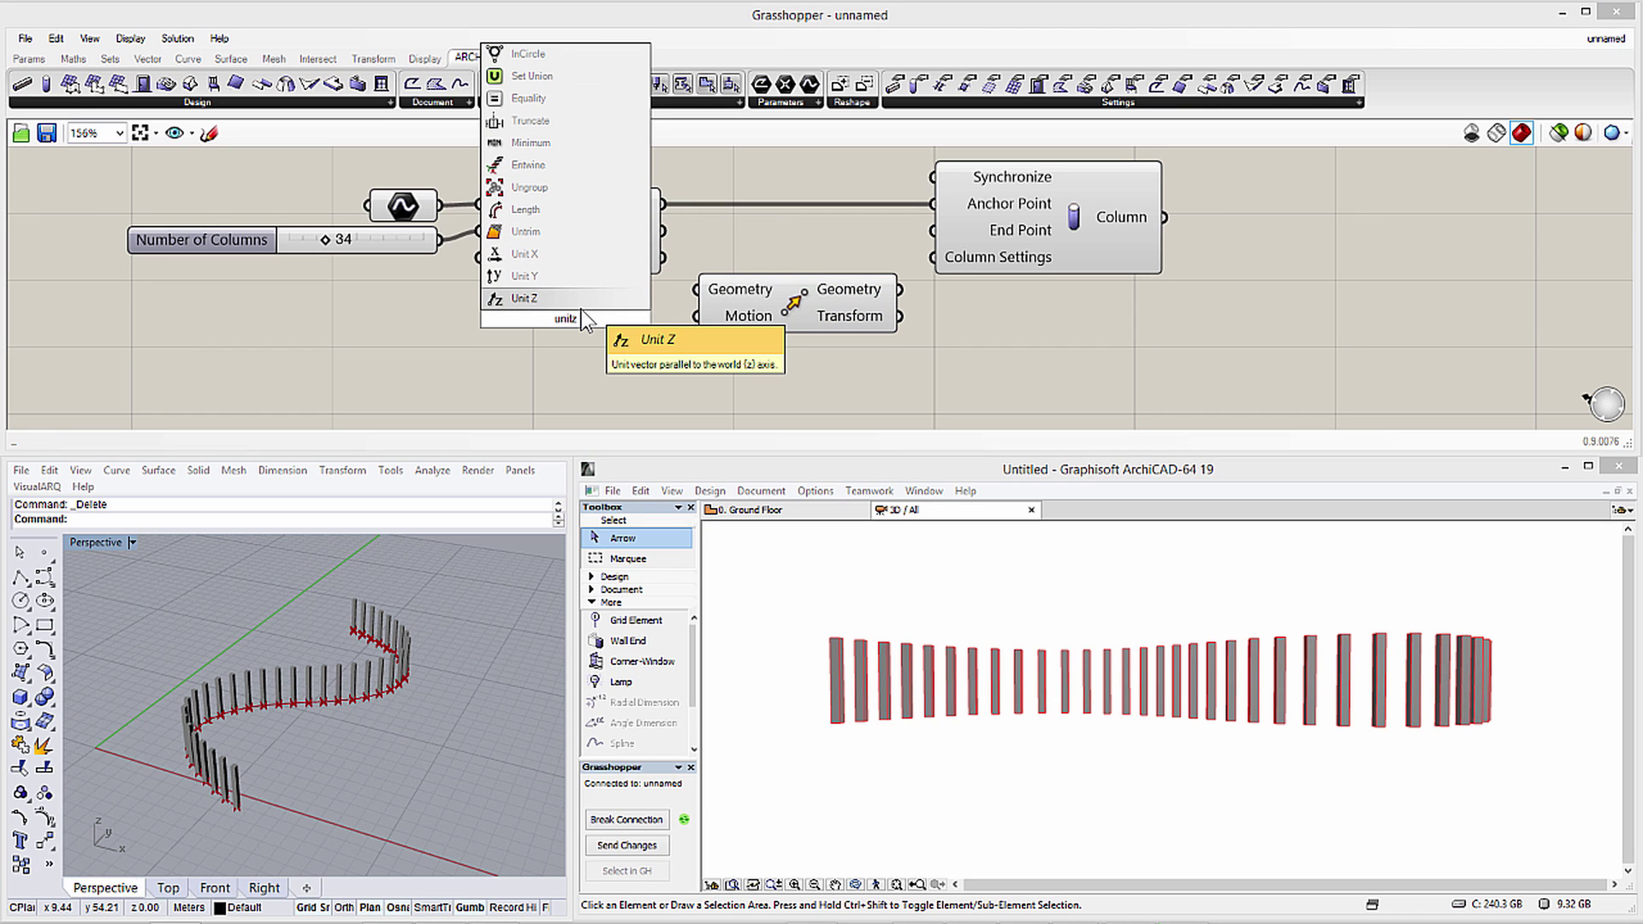
{"action": "left_click", "coordinate": [582, 302]}
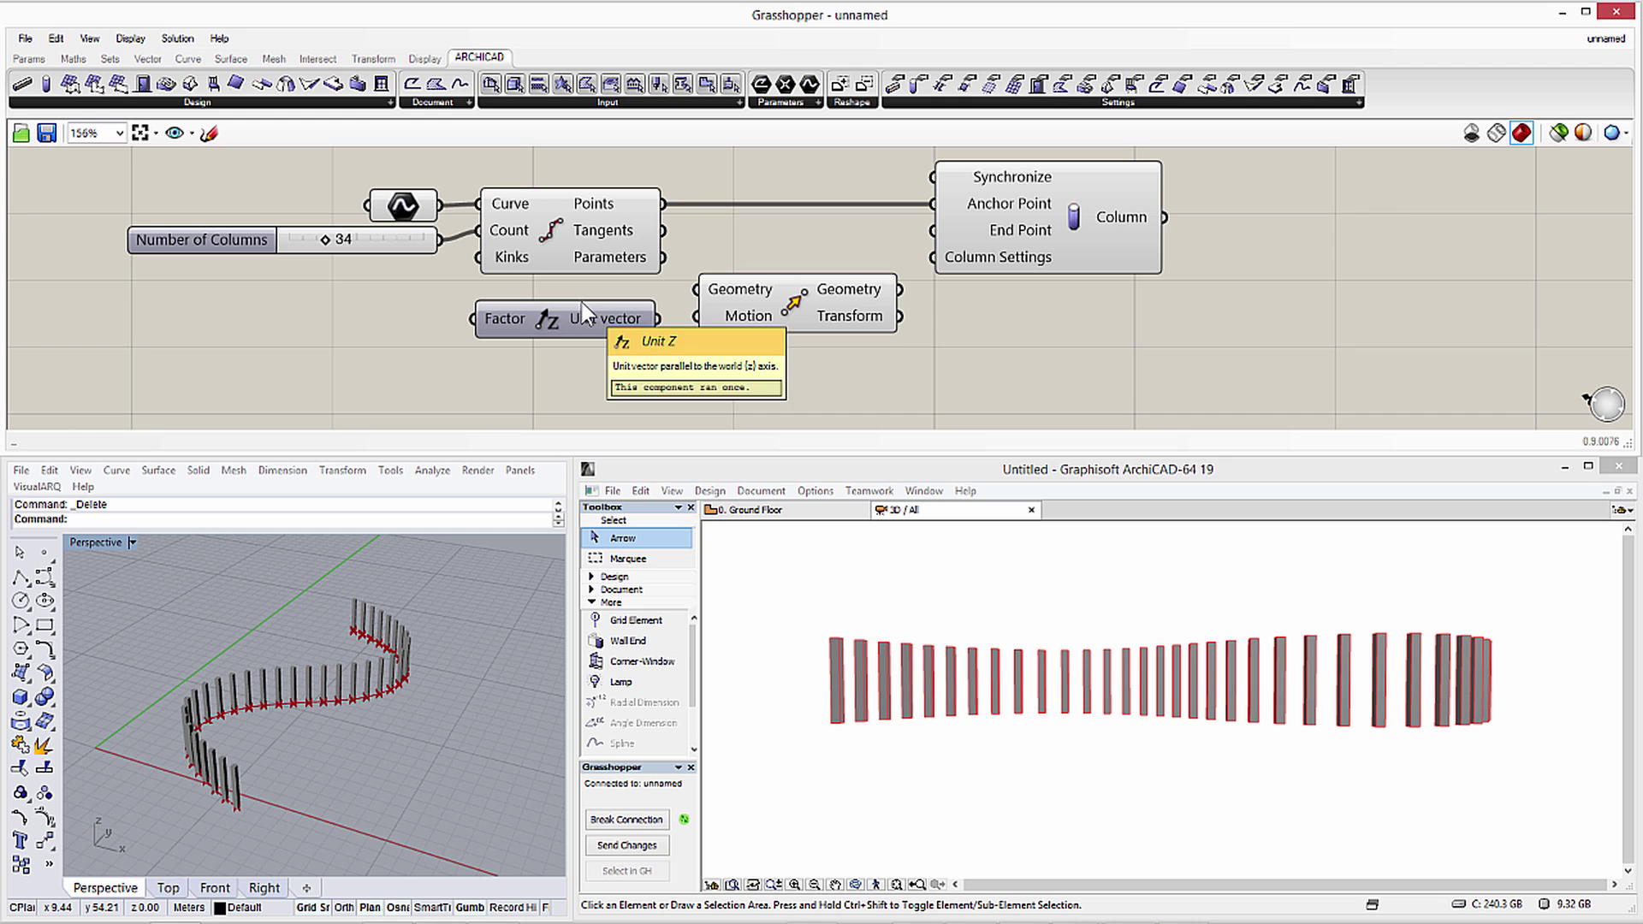
{"action": "left_click_drag", "start_coordinate": [661, 318], "coordinate": [697, 316]}
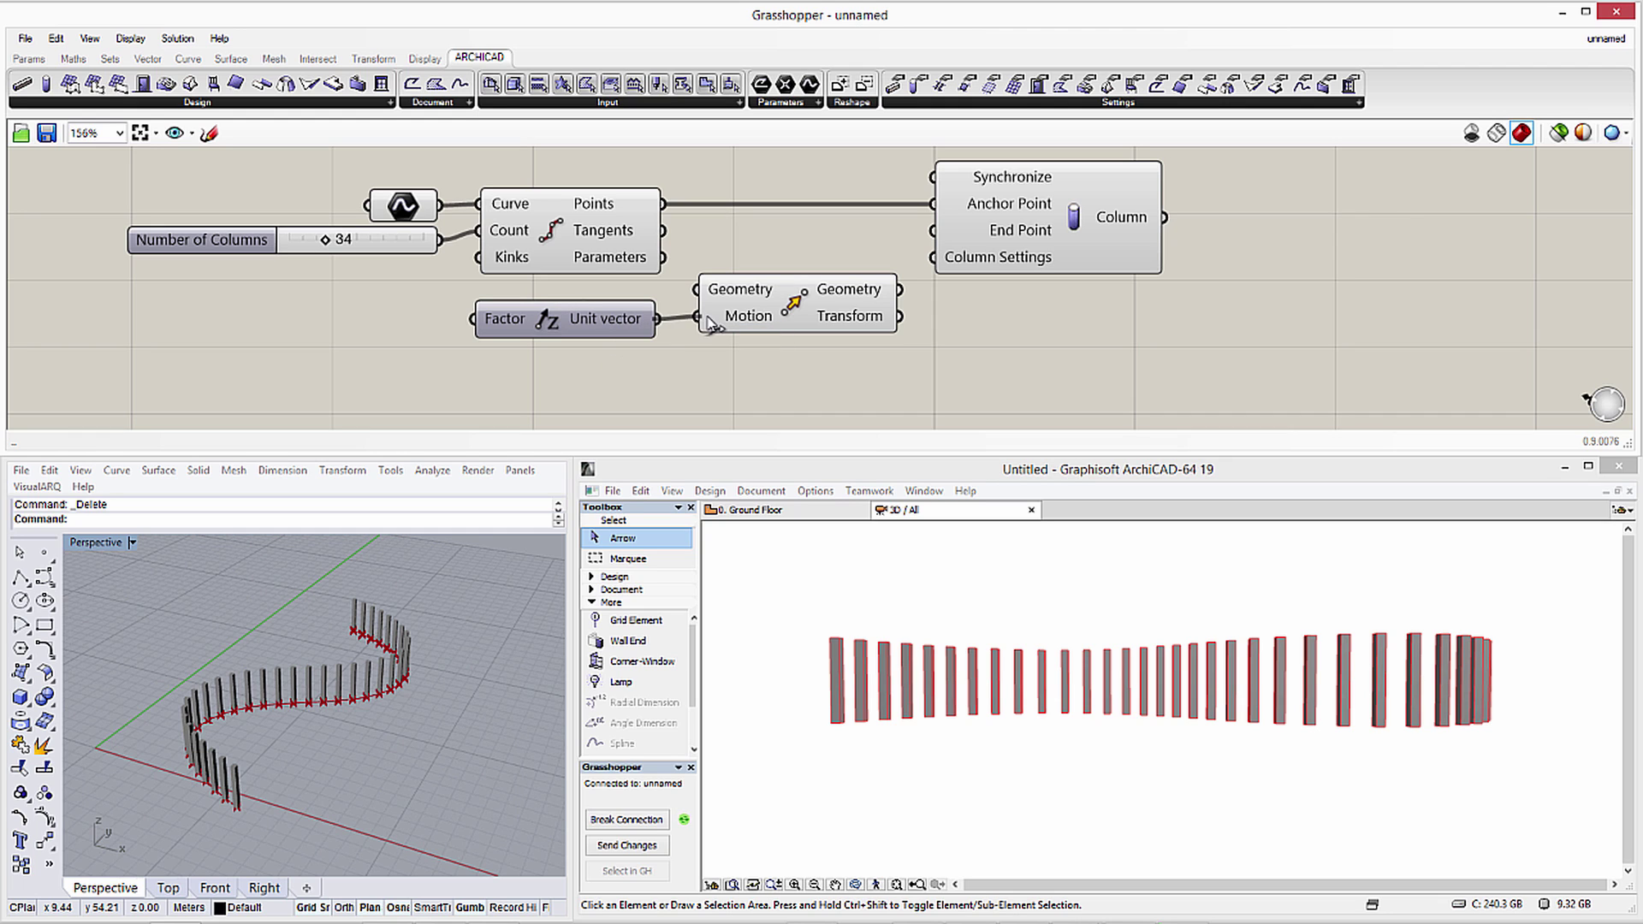
{"action": "left_click", "coordinate": [610, 327]}
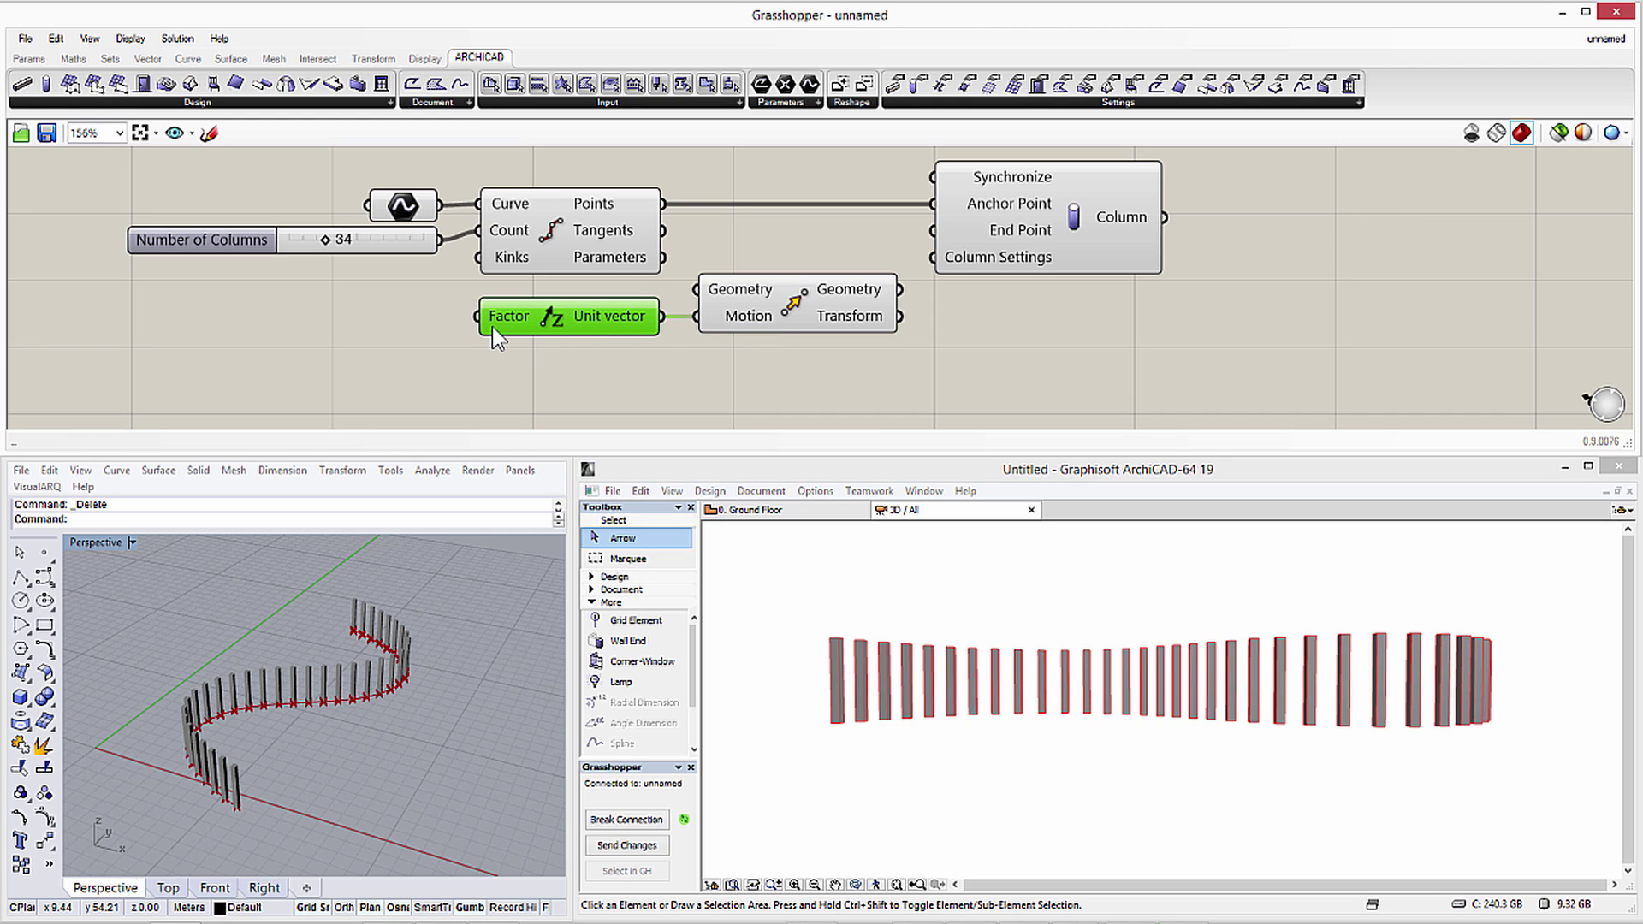
Add a number slider beside the Unit Z component and name it Height of Columns.
{"action": "left_click", "coordinate": [29, 58]}
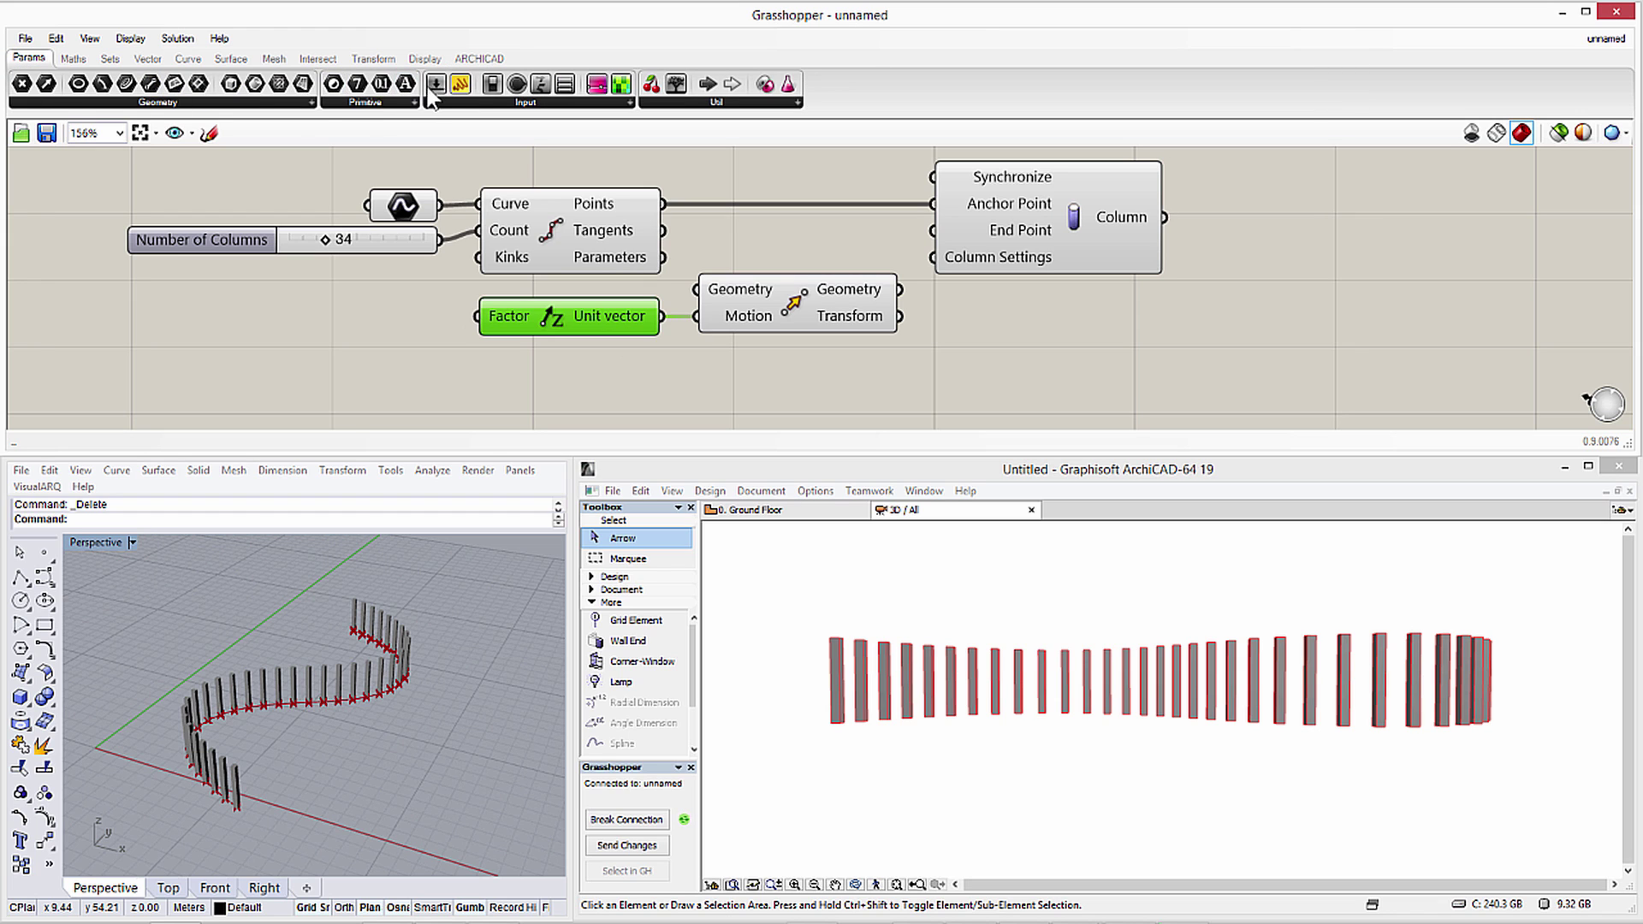
{"action": "left_click_drag", "start_coordinate": [402, 148], "coordinate": [257, 330]}
{"action": "left_click", "coordinate": [220, 329]}
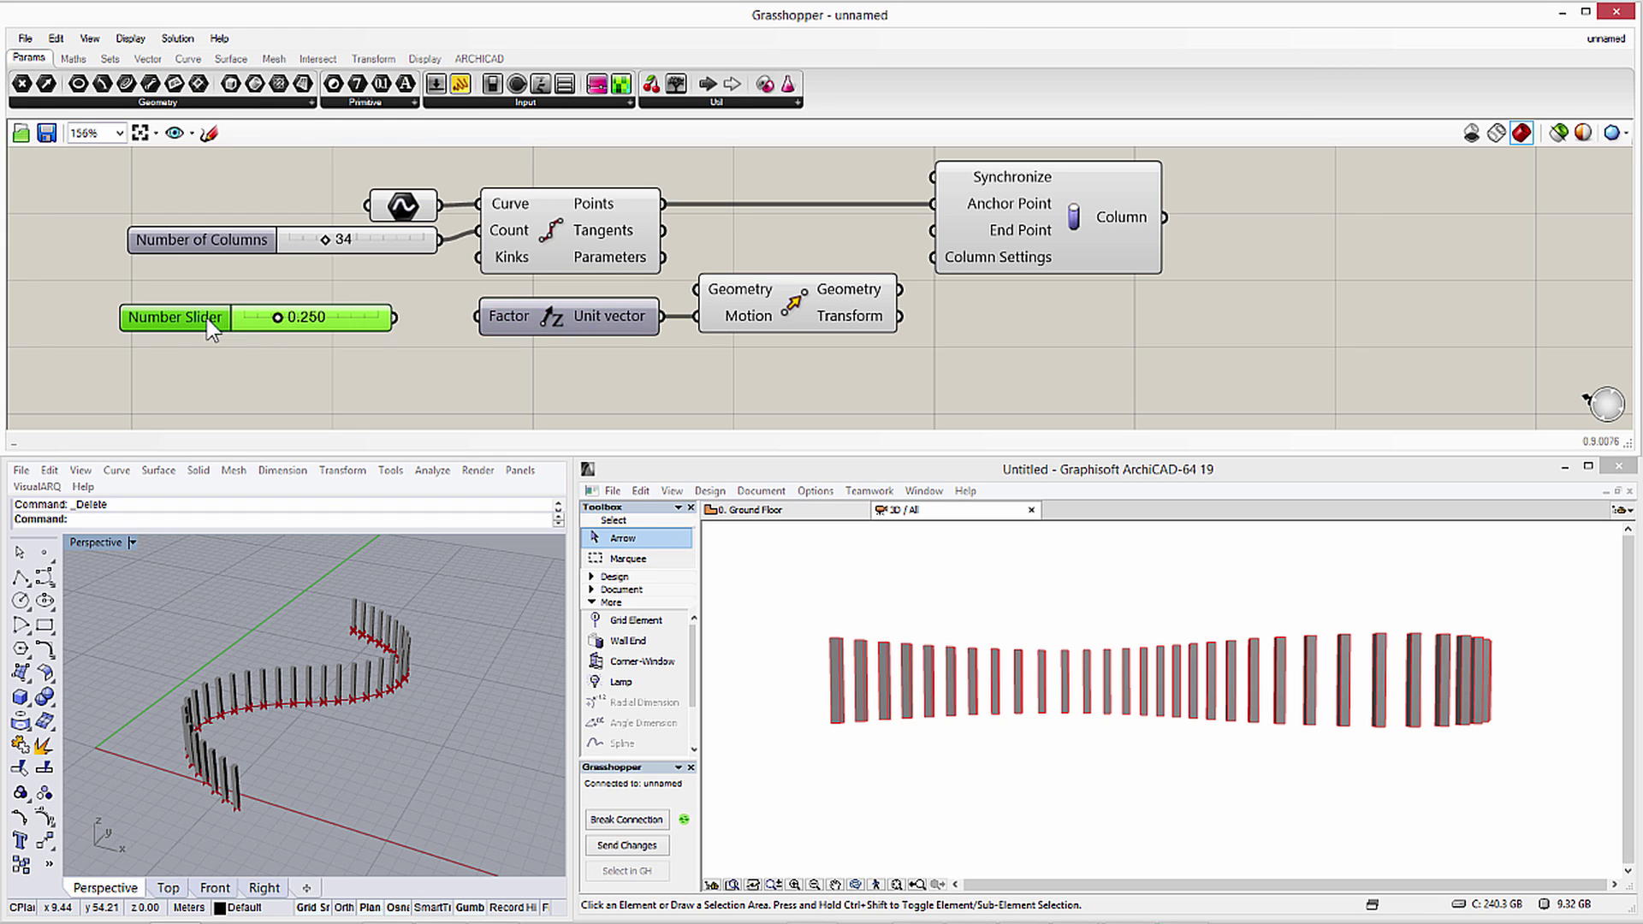
{"action": "double_click", "coordinate": [209, 325]}
{"action": "triple_click", "coordinate": [256, 181]}
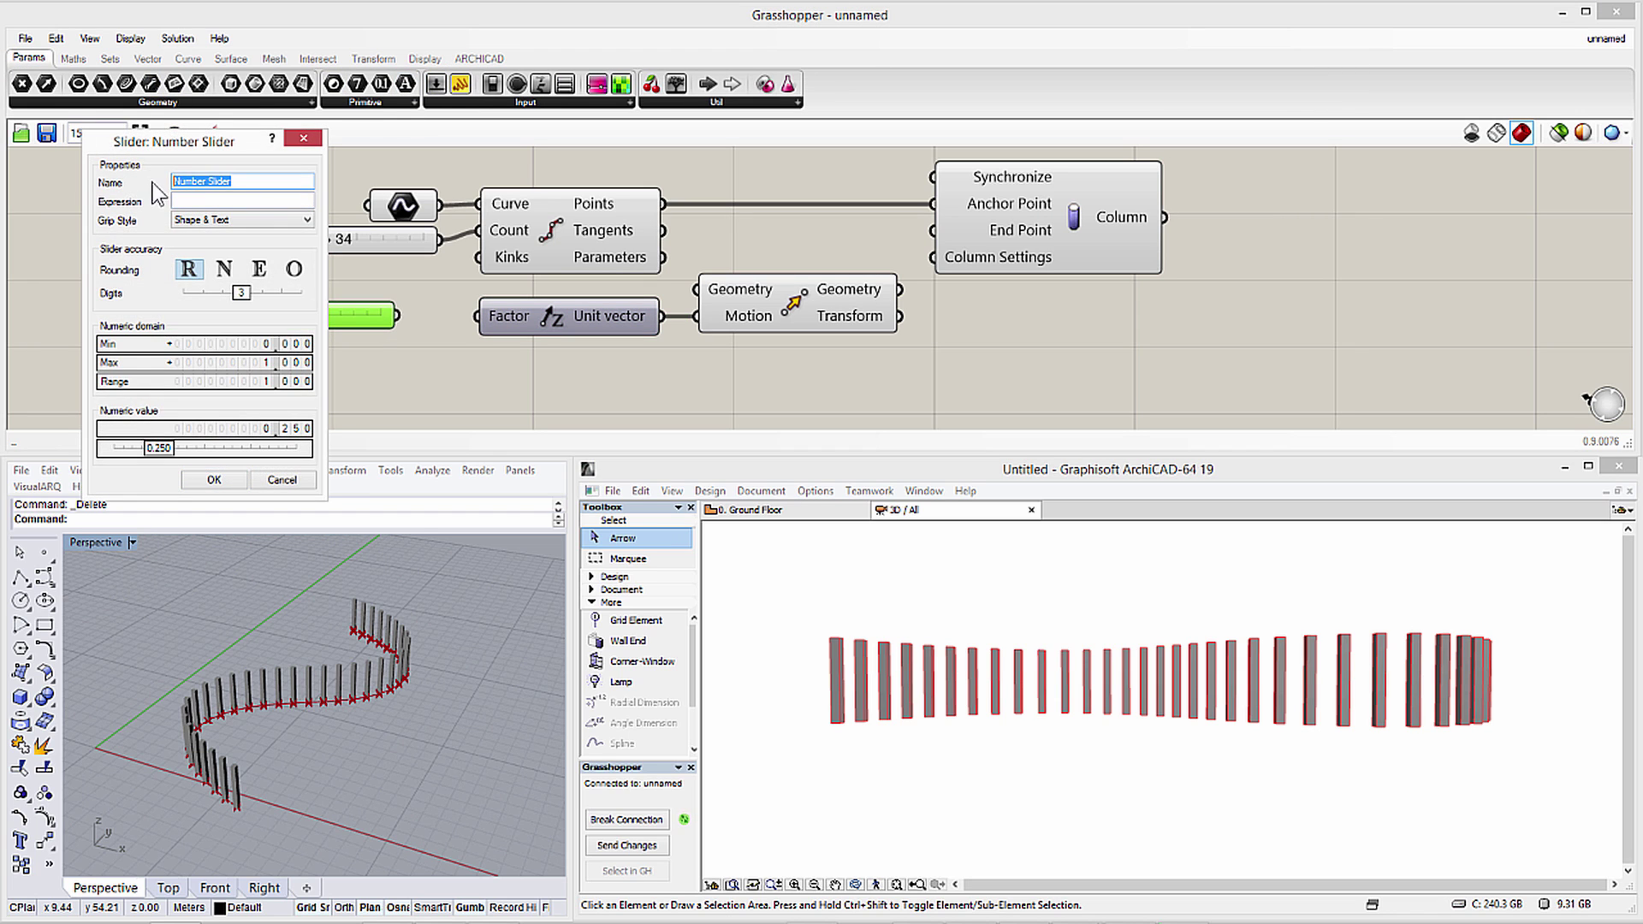
{"action": "type", "text": "Height of Col"}
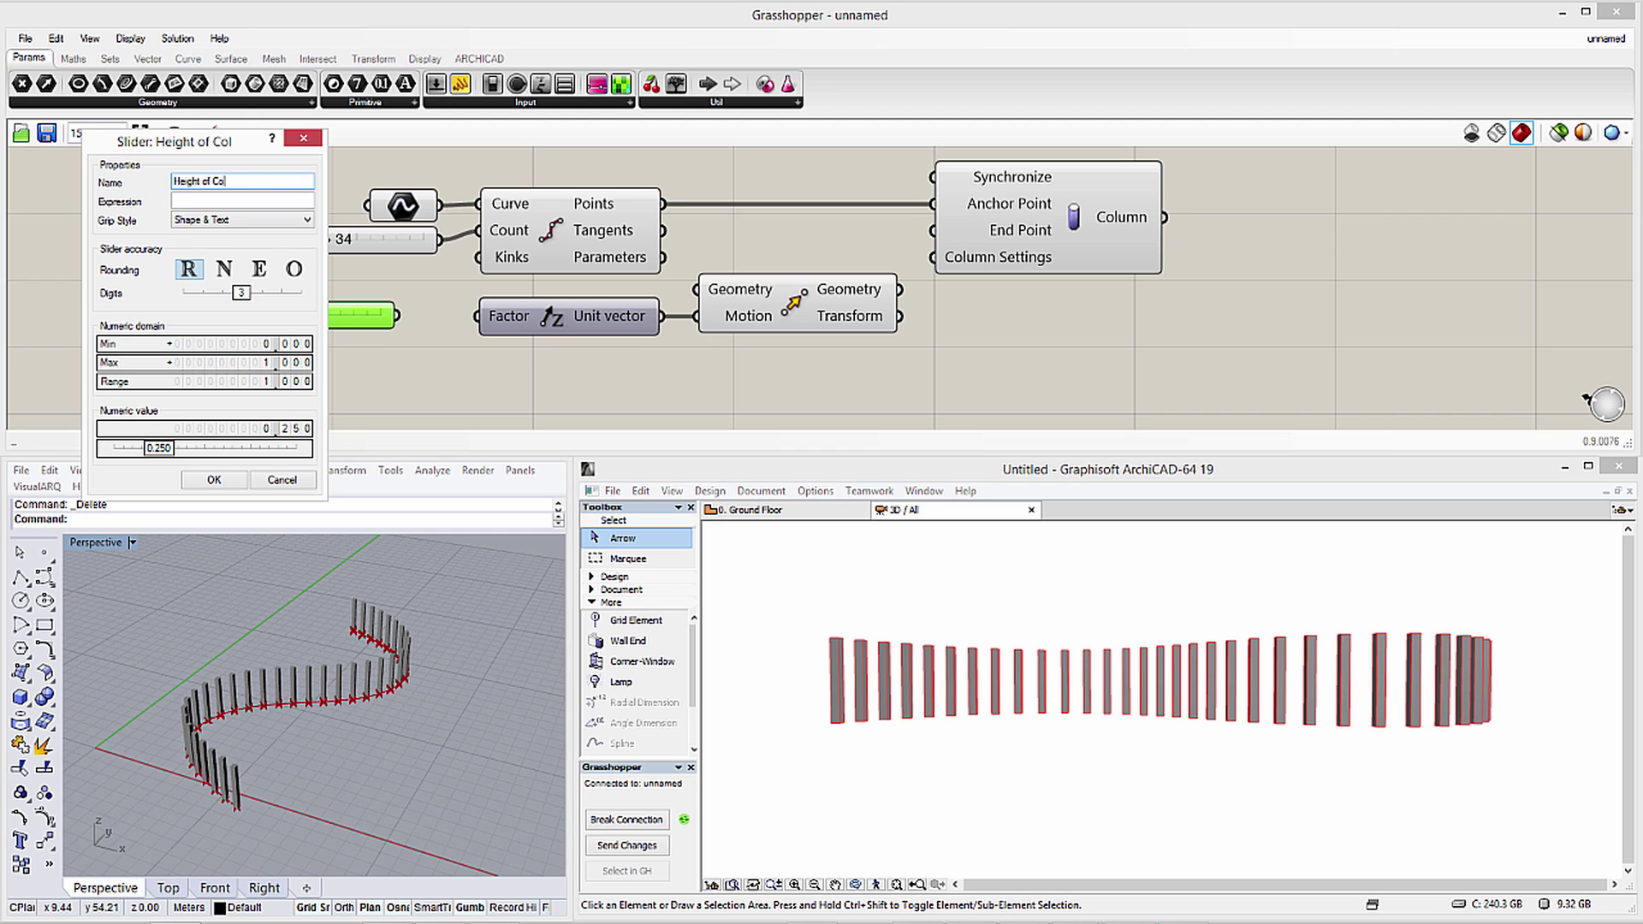
{"action": "type", "text": "umns"}
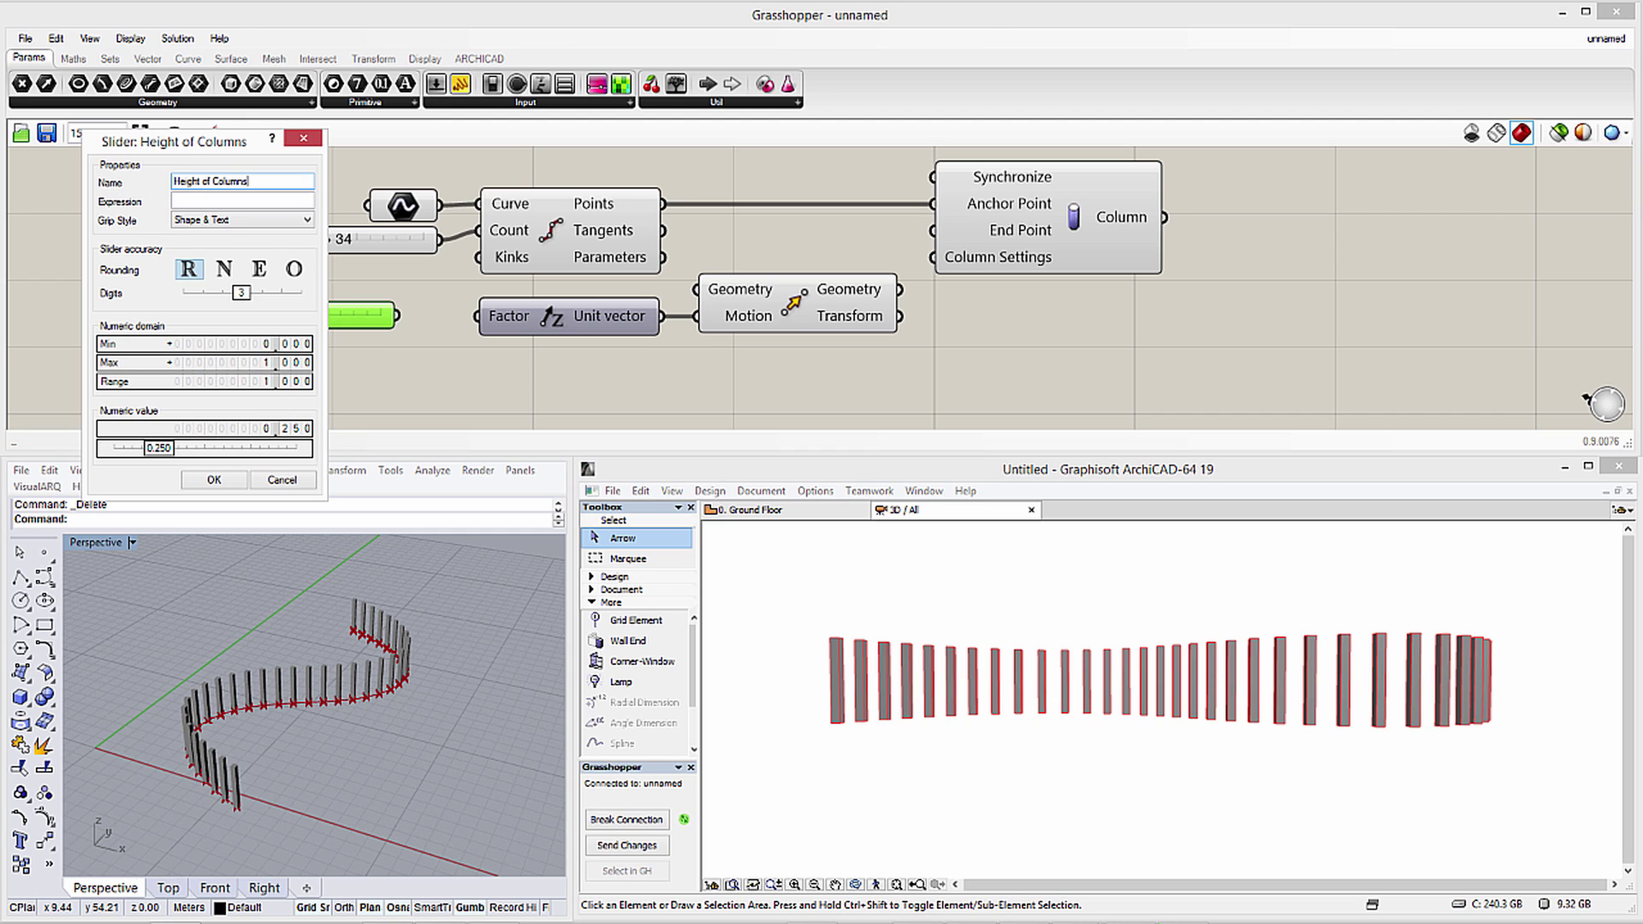
Set the Height of Columns slider's range from a minimum of 0.4 to a maximum of 10.
{"action": "double_click", "coordinate": [217, 345]}
{"action": "type", "text": "0.4"}
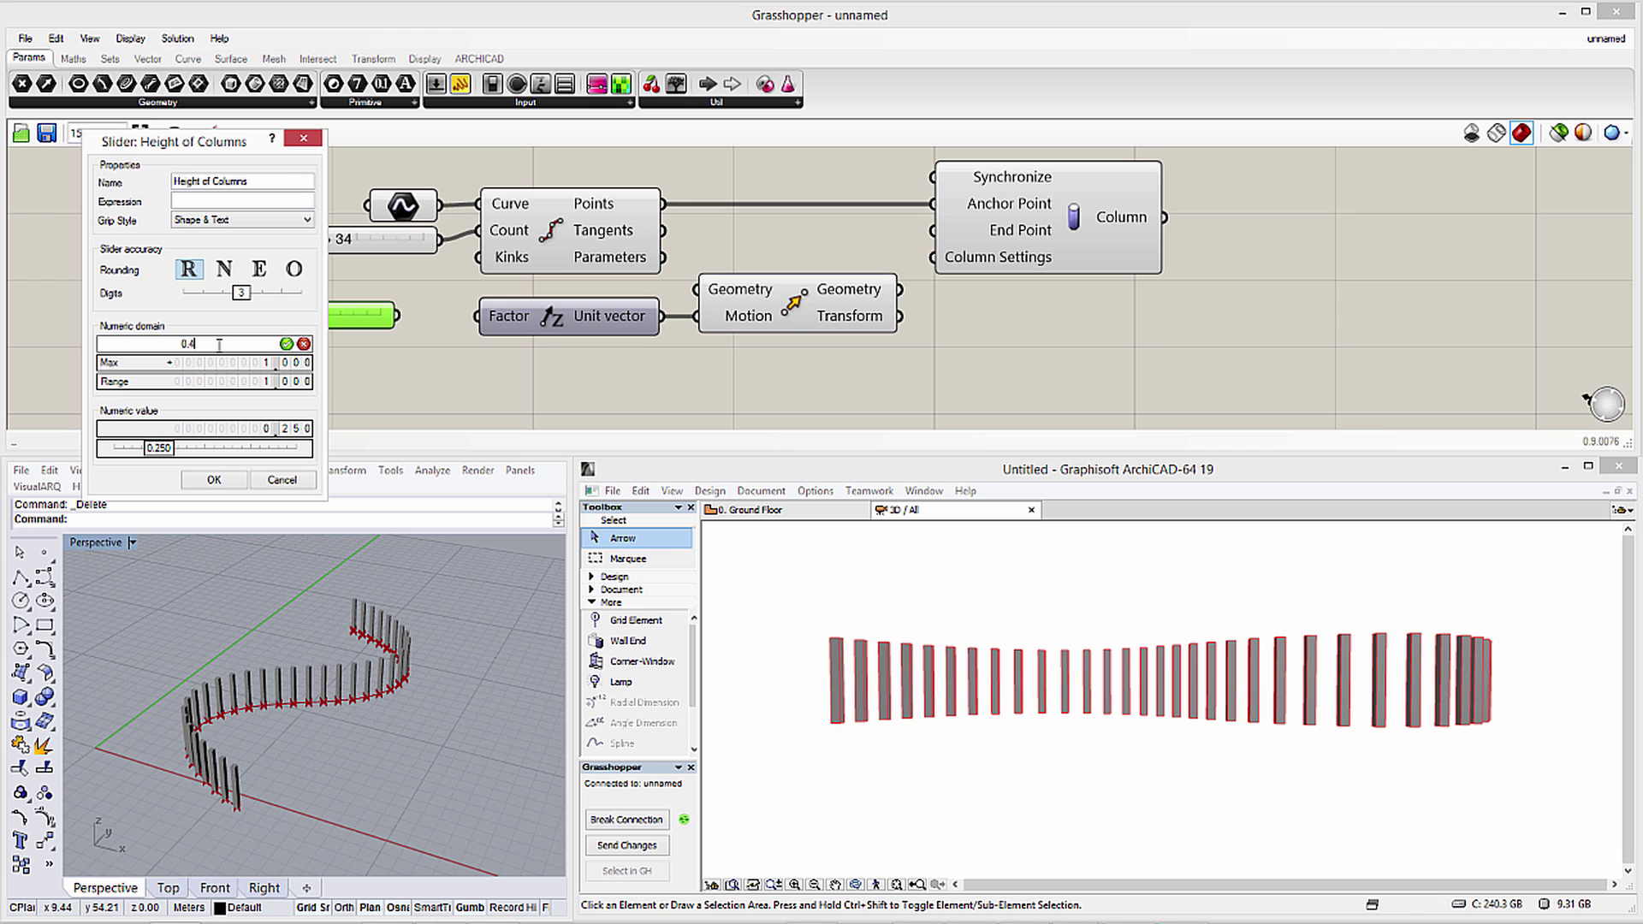
{"action": "double_click", "coordinate": [259, 364]}
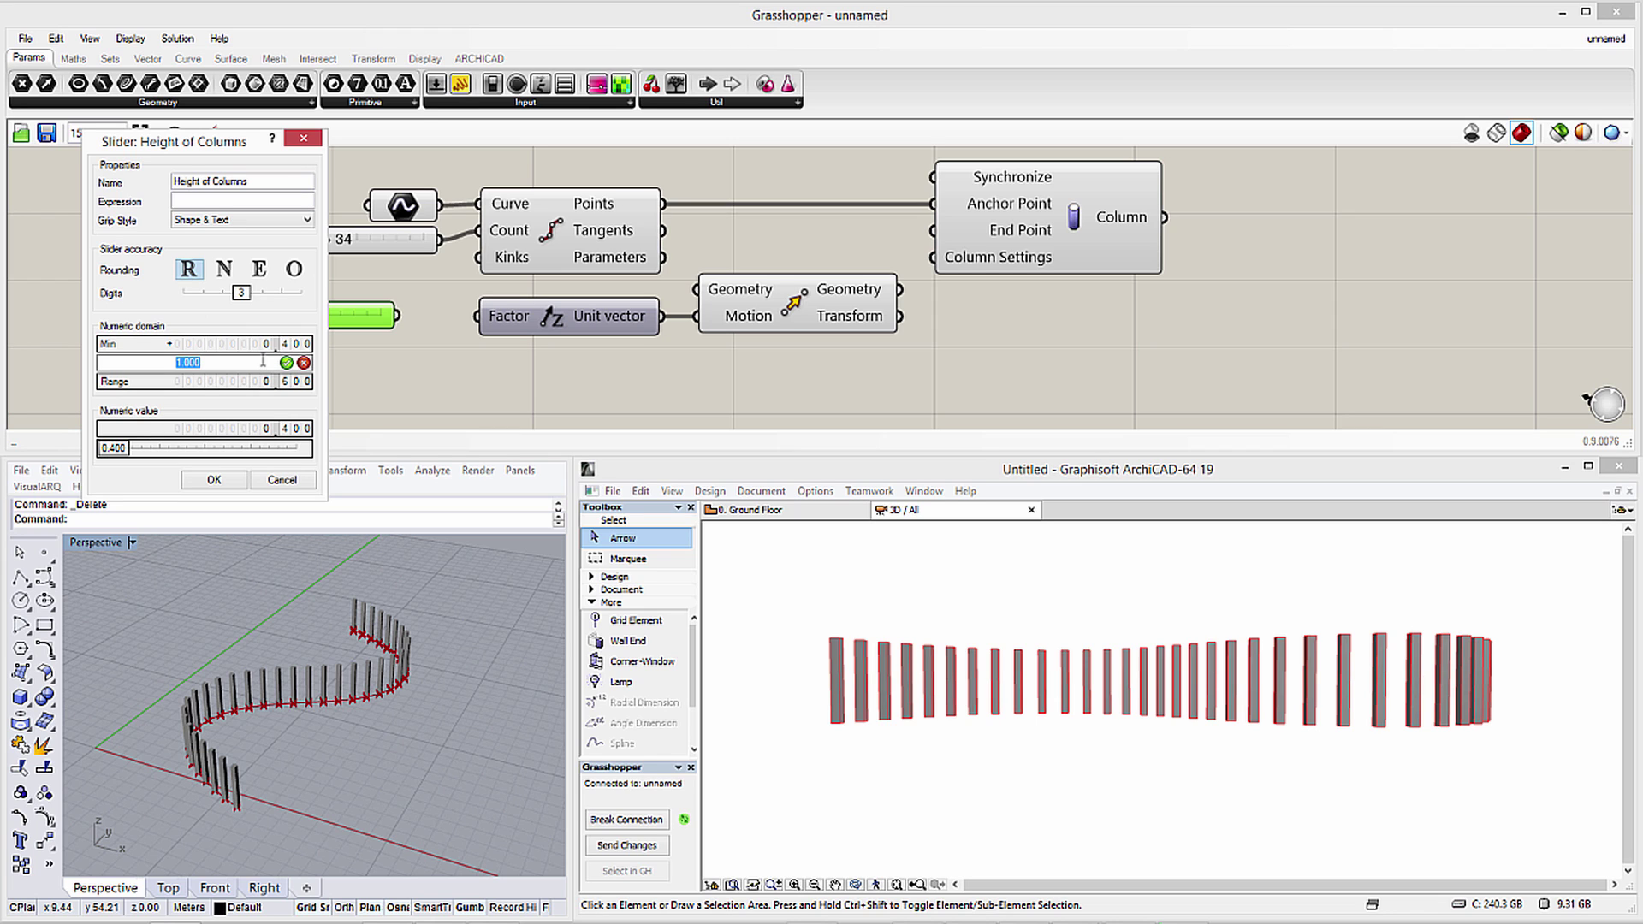
{"action": "type", "text": "10"}
{"action": "left_click", "coordinate": [229, 479]}
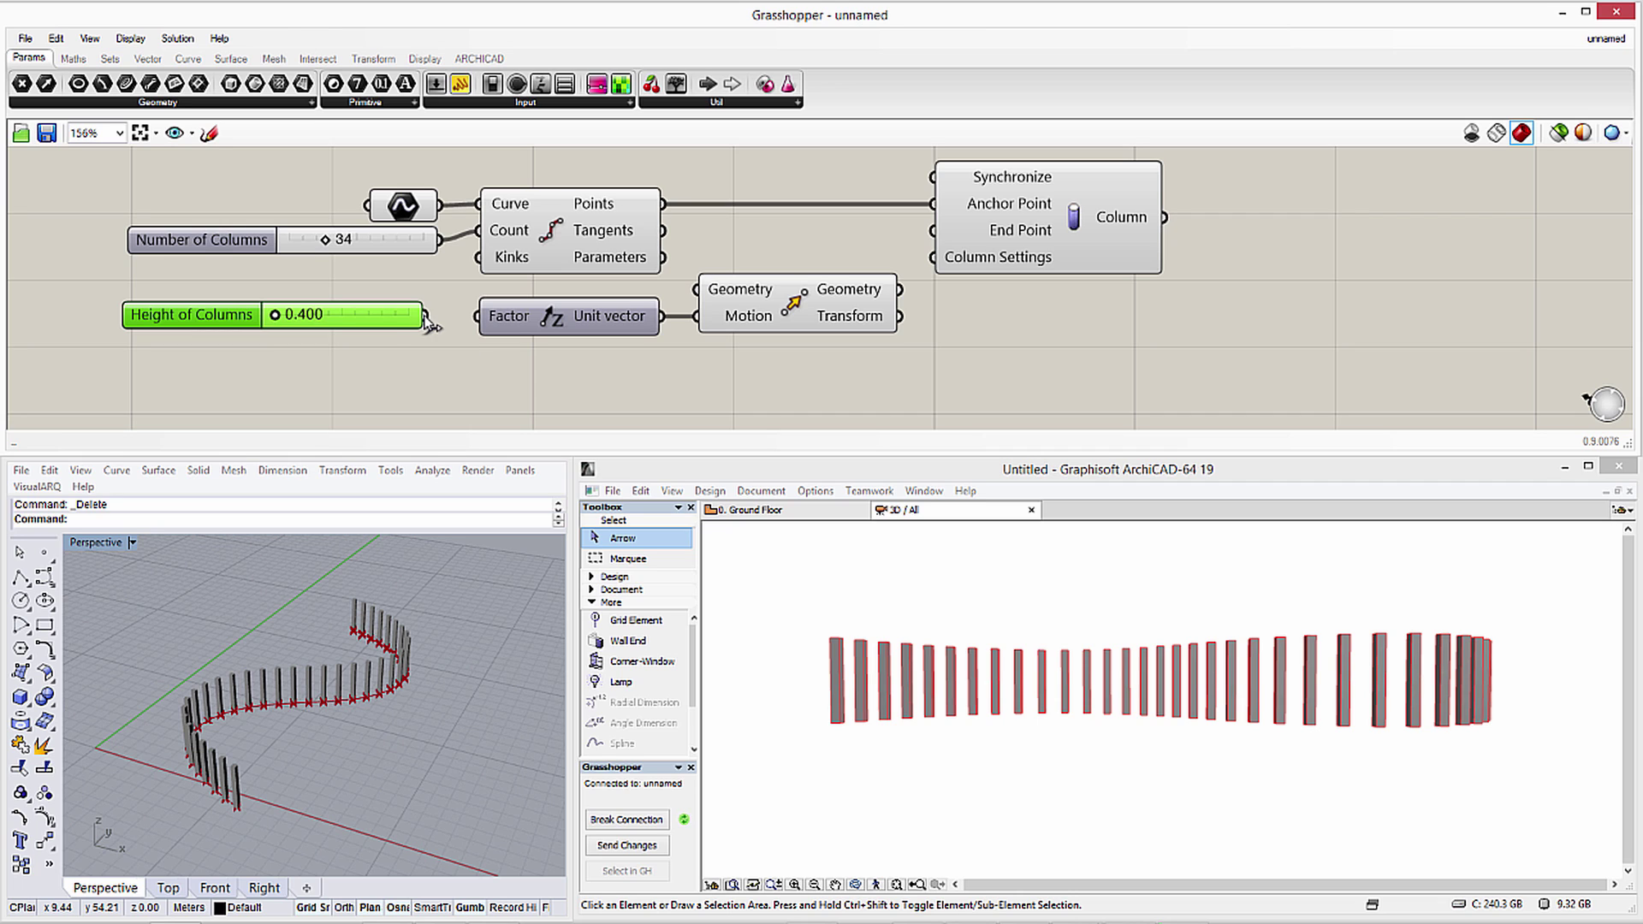
Connect the height slider to Unit Z's Factor, Points to Move's Geometry and the moved geometry to Column's End Point, with the slider at 6.974.
{"action": "left_click_drag", "start_coordinate": [426, 315], "coordinate": [479, 318]}
{"action": "left_click_drag", "start_coordinate": [662, 204], "coordinate": [697, 289]}
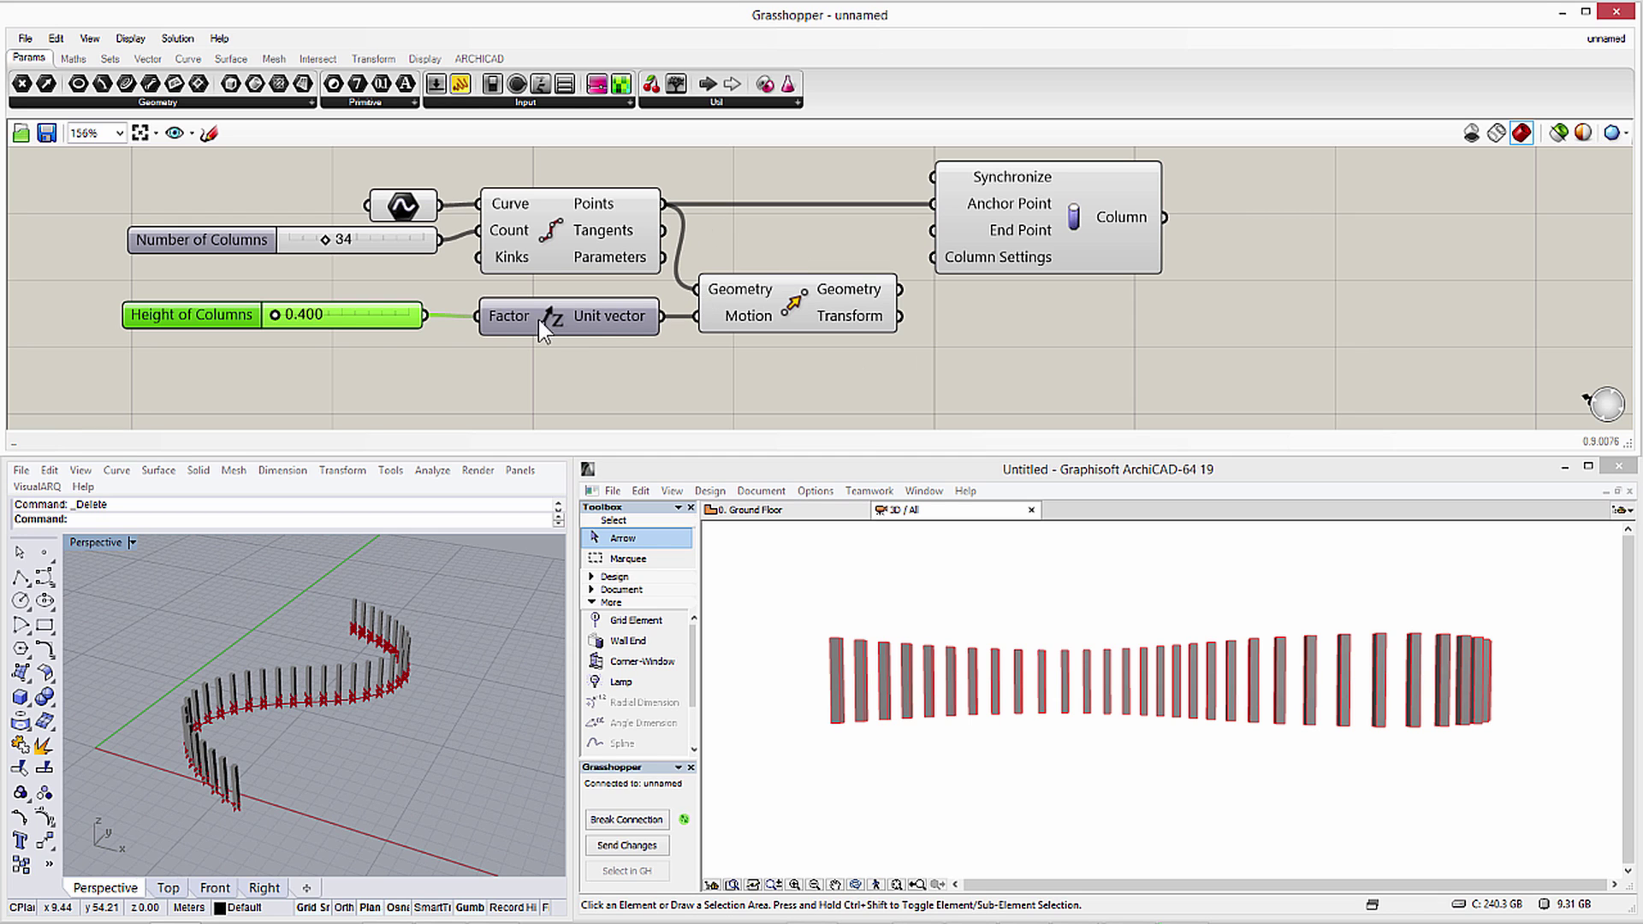
{"action": "left_click_drag", "start_coordinate": [274, 318], "coordinate": [368, 319]}
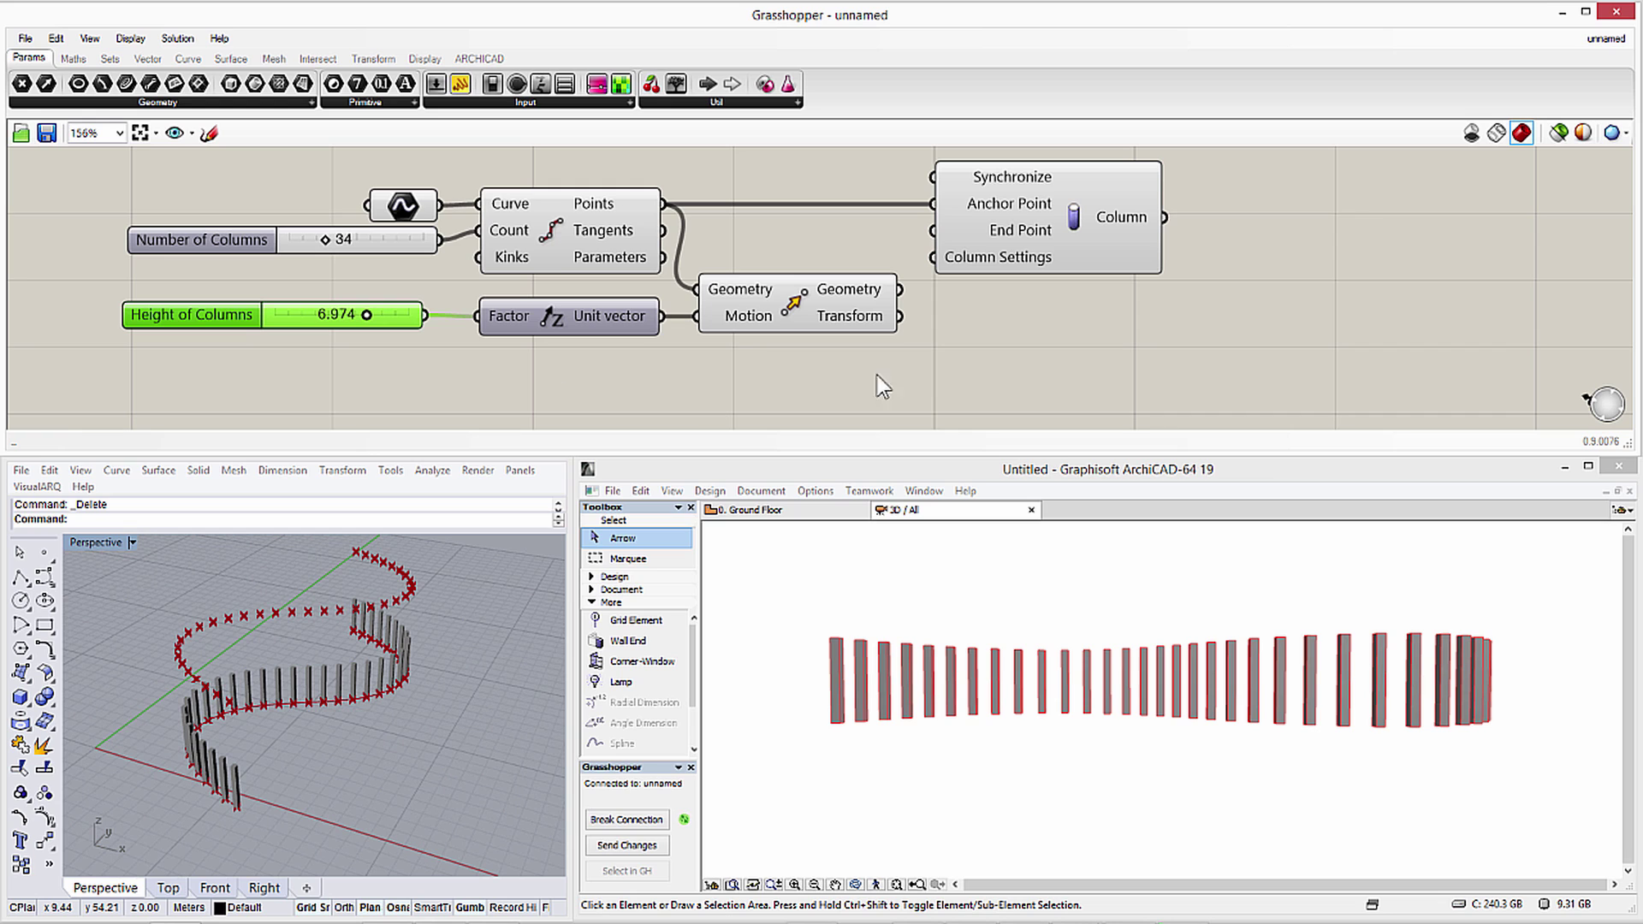
{"action": "left_click_drag", "start_coordinate": [900, 289], "coordinate": [933, 230]}
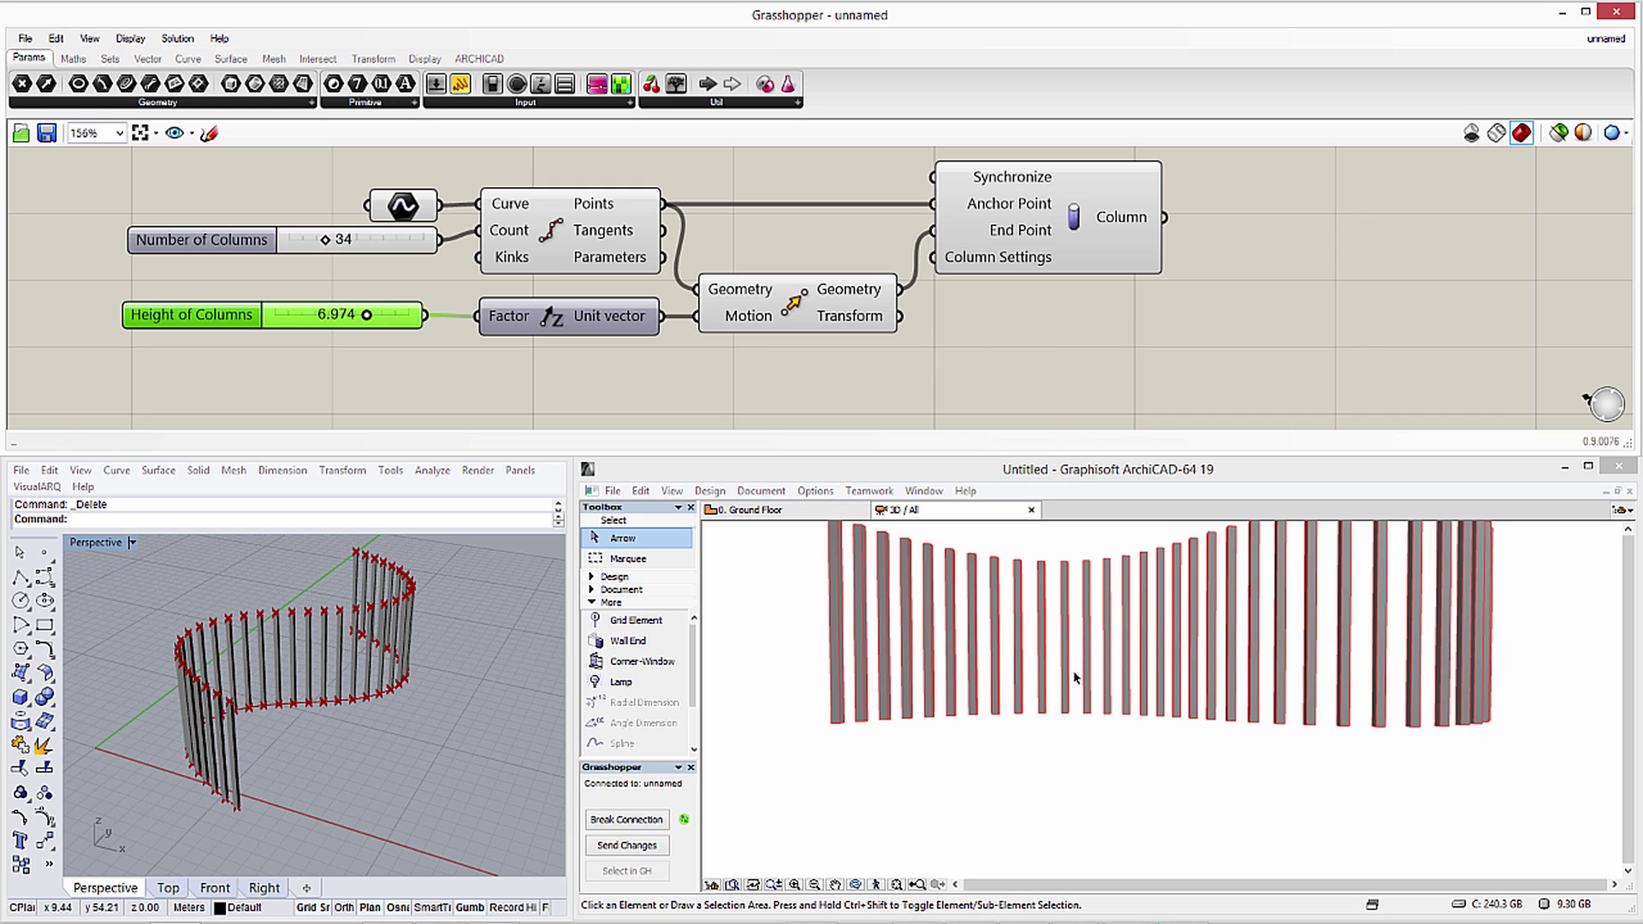
Orbit ARCHICAD's 3D view to show the full columns, raise Height of Columns to 8.264 and lower it again.
{"action": "left_click", "coordinate": [1081, 739]}
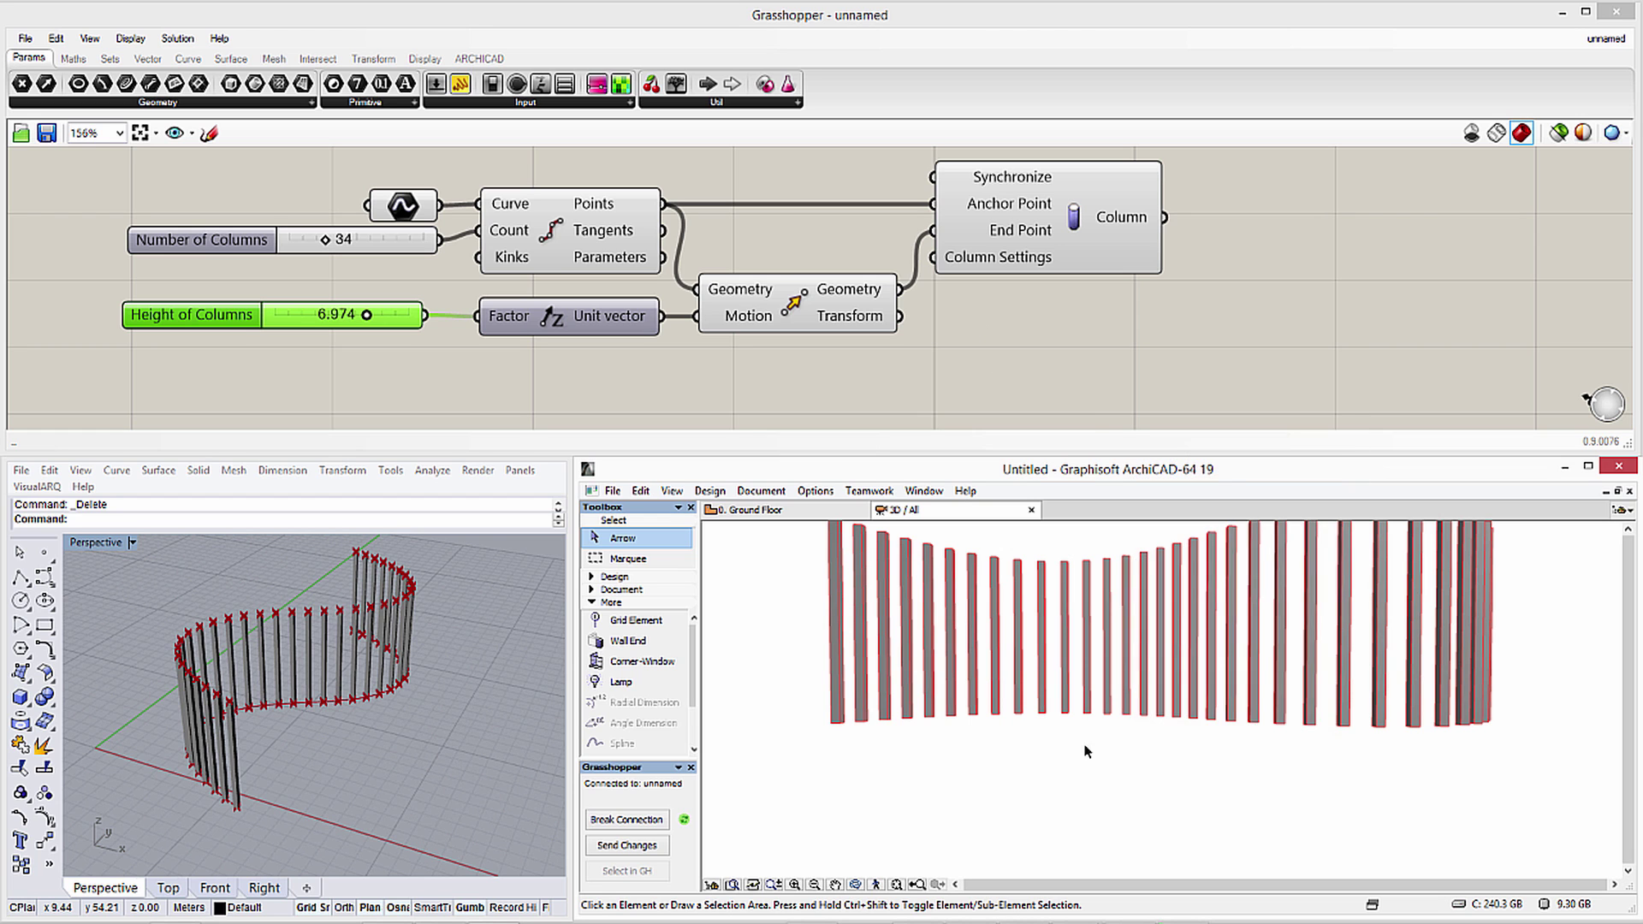
{"action": "middle_click_drag", "start_coordinate": [1086, 749], "coordinate": [1070, 799], "text": "shift"}
{"action": "left_click_drag", "start_coordinate": [366, 315], "coordinate": [384, 318]}
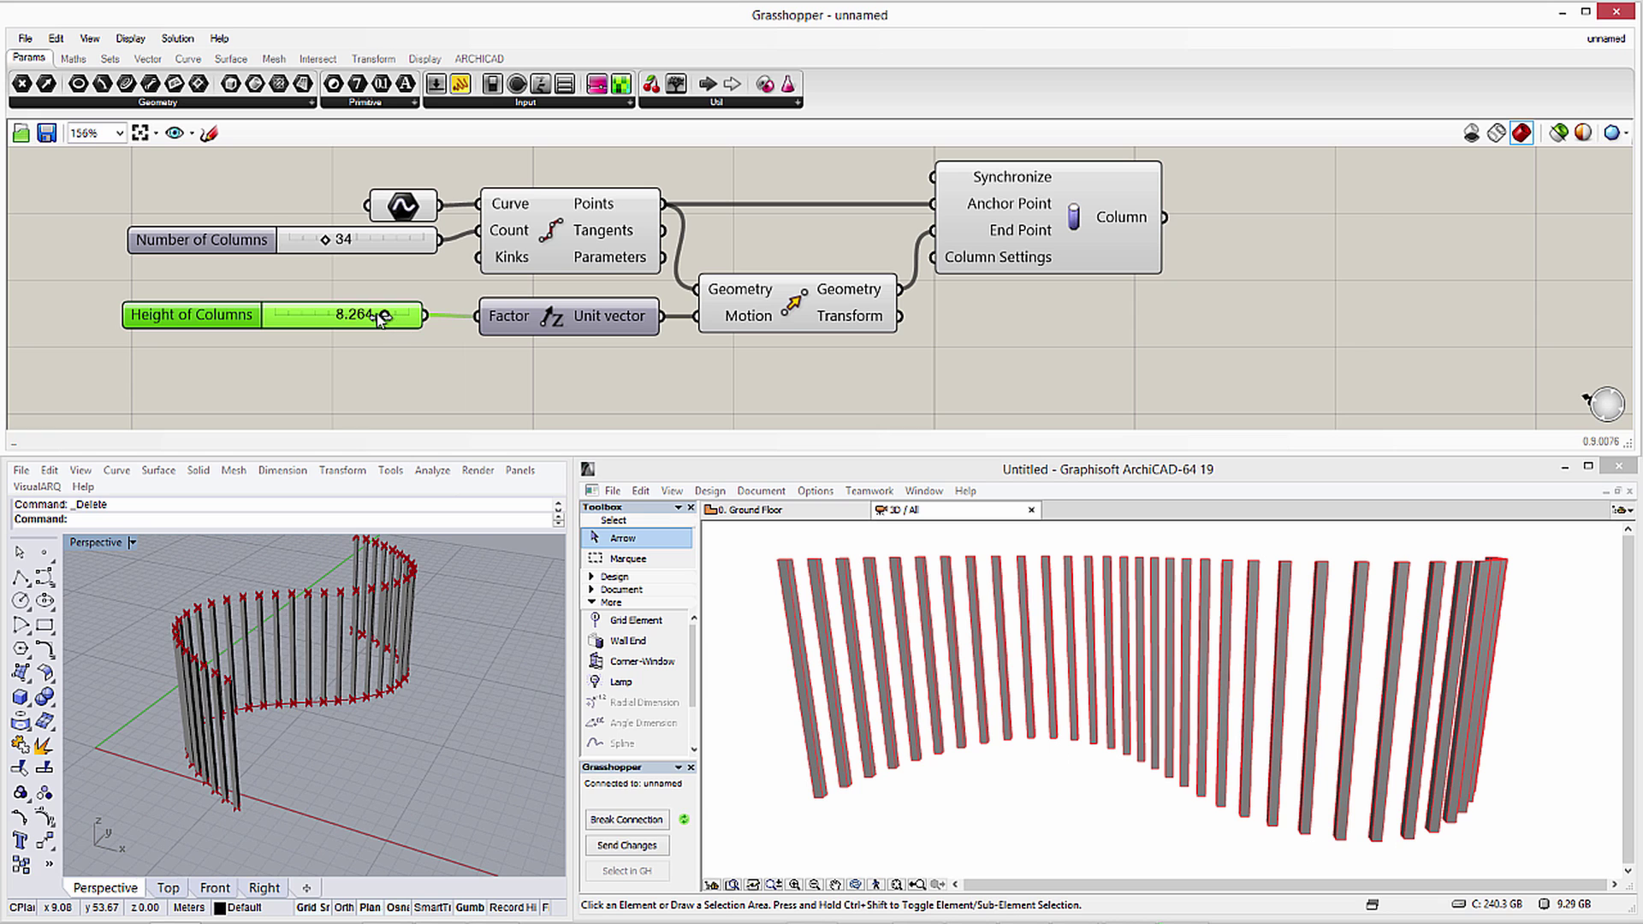
{"action": "left_click_drag", "start_coordinate": [384, 315], "coordinate": [341, 315]}
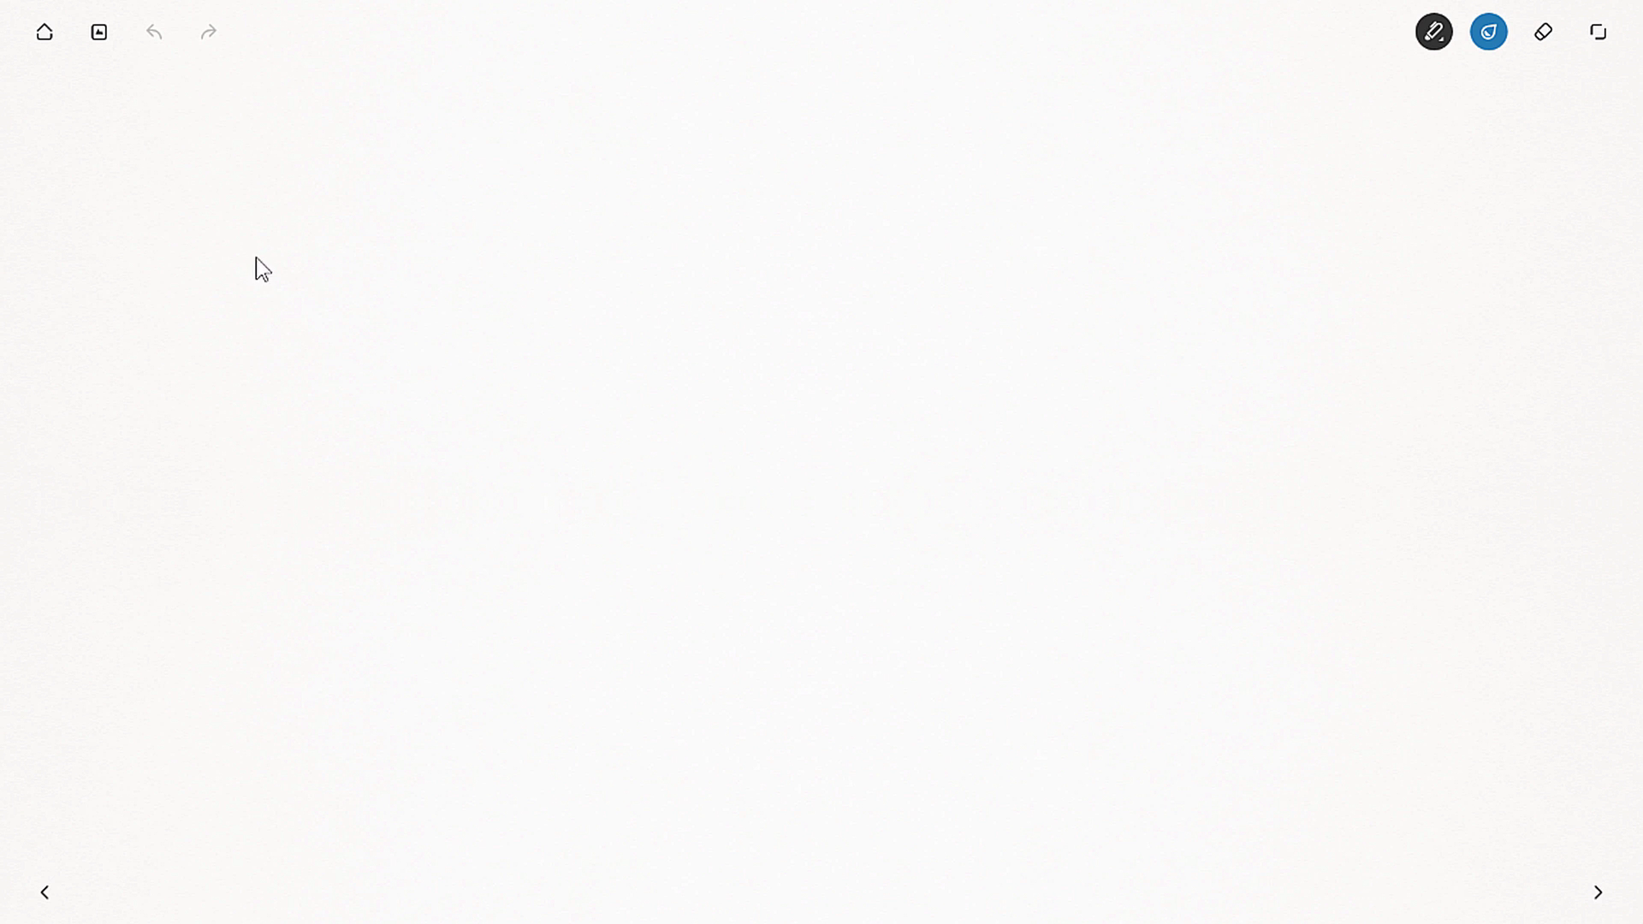
Switch to the sketching app and draw a vertical and a horizontal axis in blue, each ending in an arrowhead.
{"action": "left_click_drag", "start_coordinate": [256, 252], "coordinate": [251, 560]}
{"action": "left_click_drag", "start_coordinate": [248, 693], "coordinate": [248, 695]}
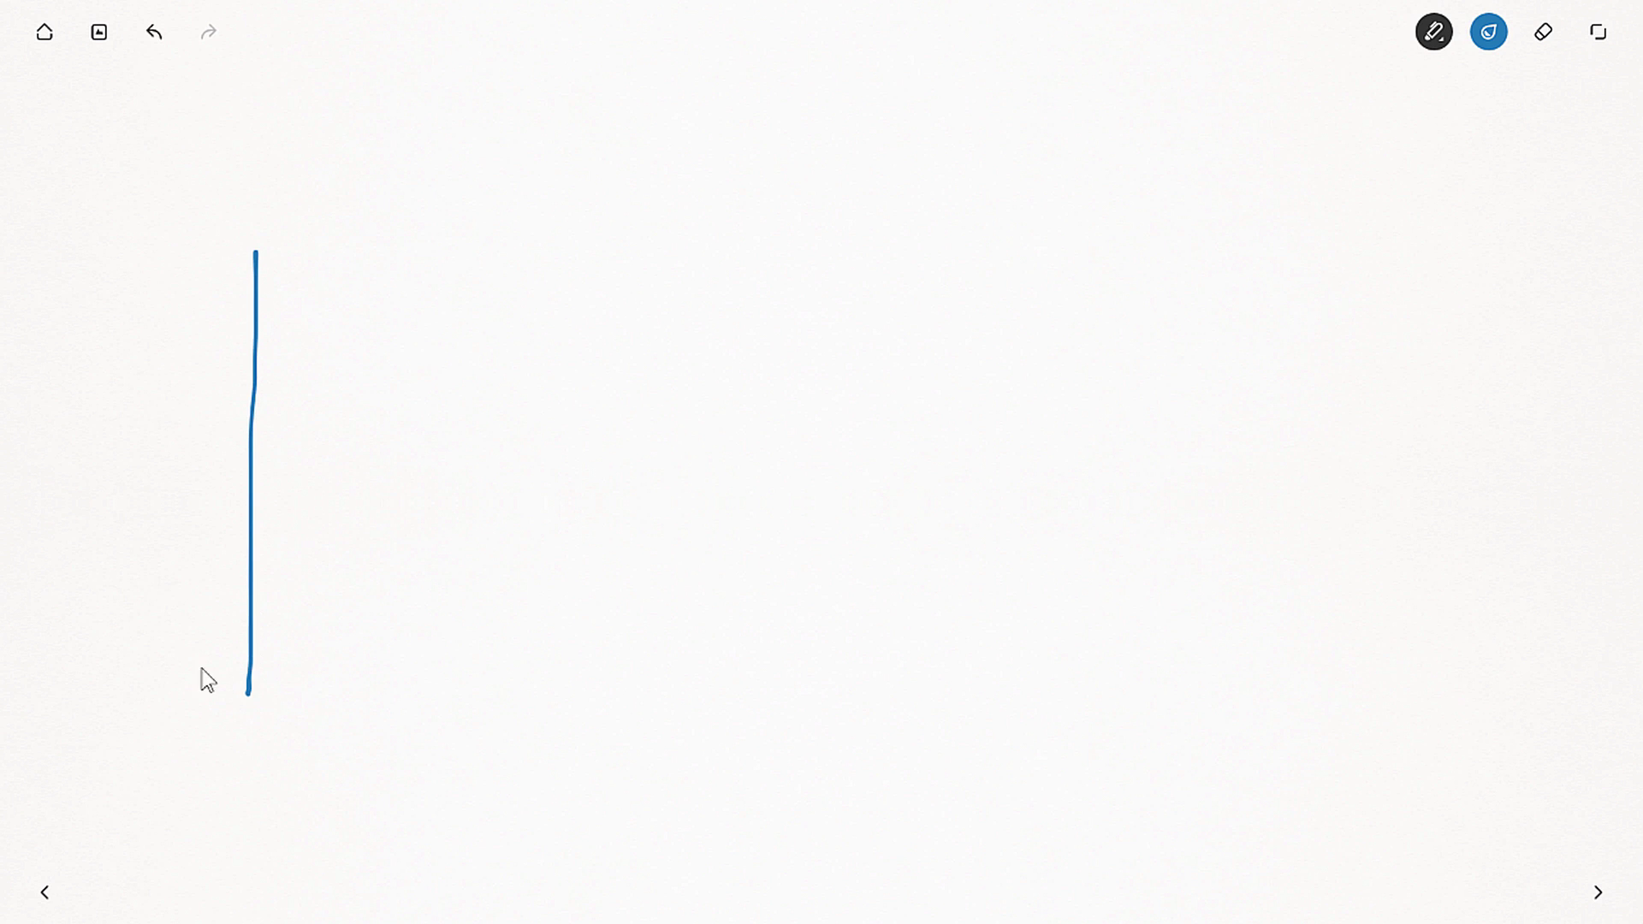
{"action": "left_click_drag", "start_coordinate": [160, 620], "coordinate": [1328, 606]}
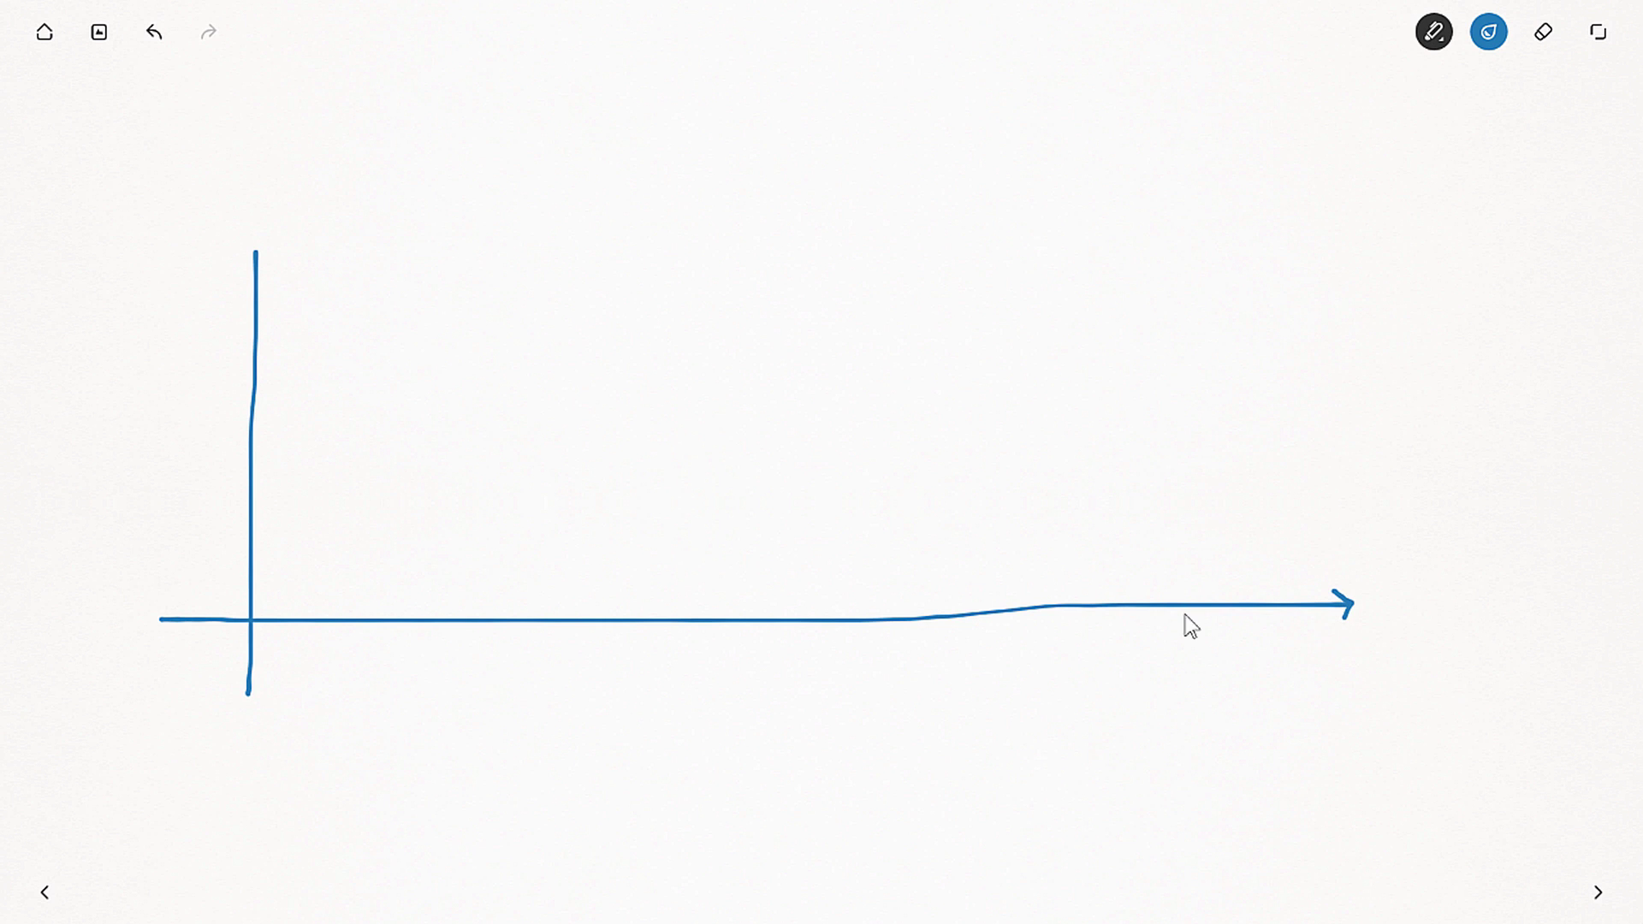
{"action": "left_click_drag", "start_coordinate": [242, 266], "coordinate": [263, 262]}
Draw a green wave oscillating above and below the horizontal axis, and label that axis X in magenta near its arrowhead.
{"action": "mouse_move", "coordinate": [267, 494]}
{"action": "left_mouse_down"}
{"action": "mouse_move", "coordinate": [369, 560]}
{"action": "mouse_move", "coordinate": [417, 665]}
{"action": "left_mouse_up"}
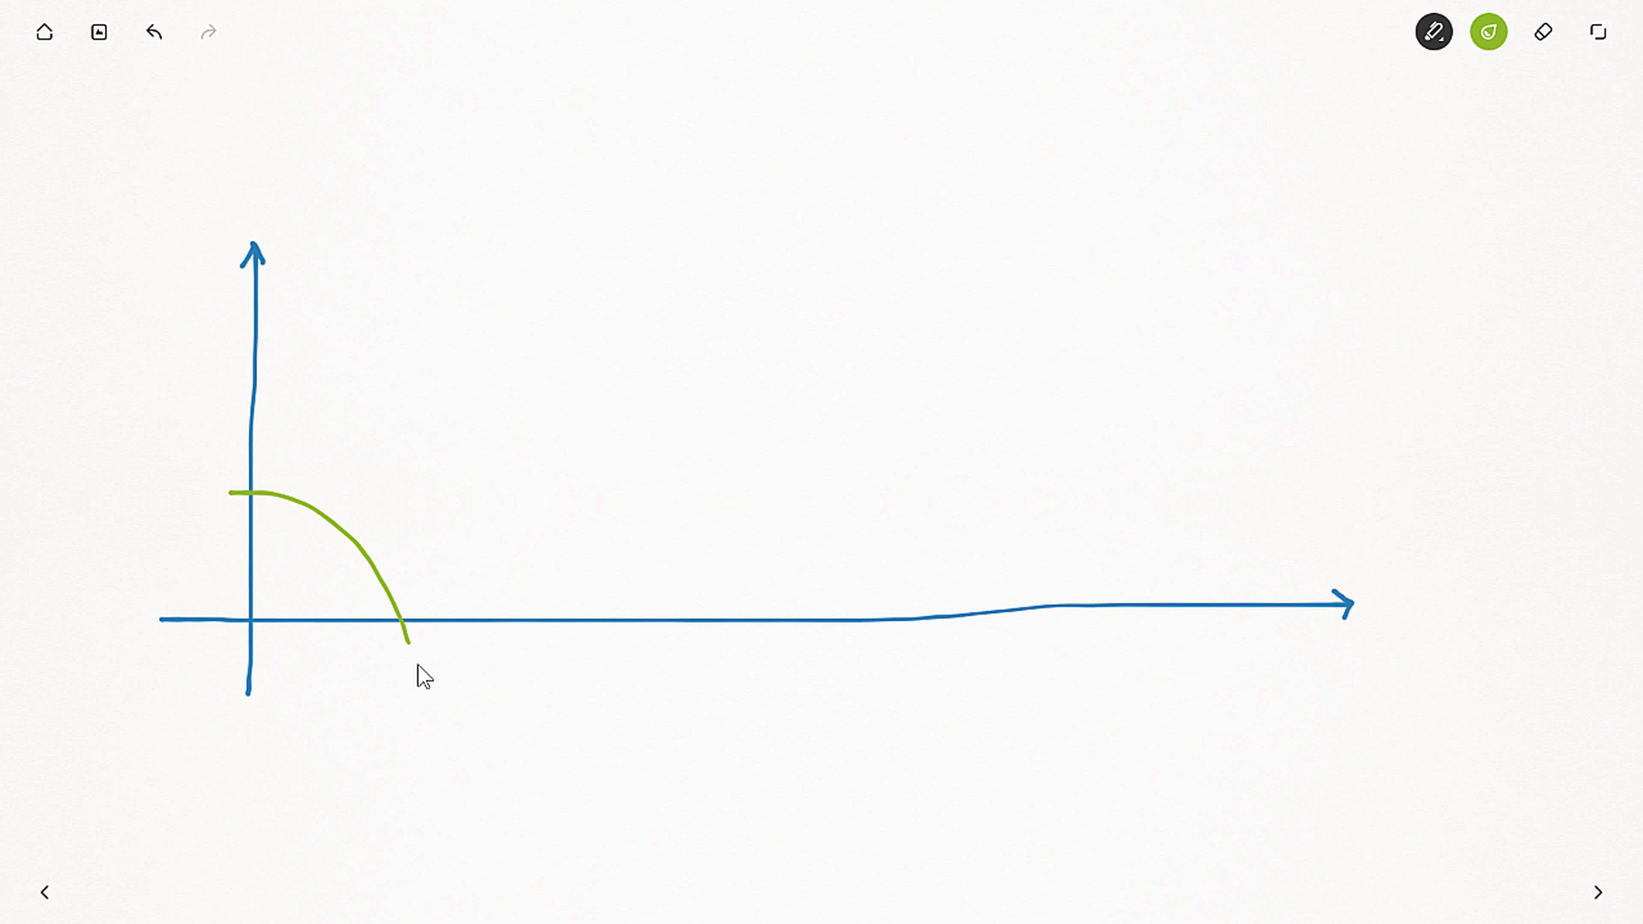
{"action": "left_click_drag", "start_coordinate": [540, 738], "coordinate": [609, 722]}
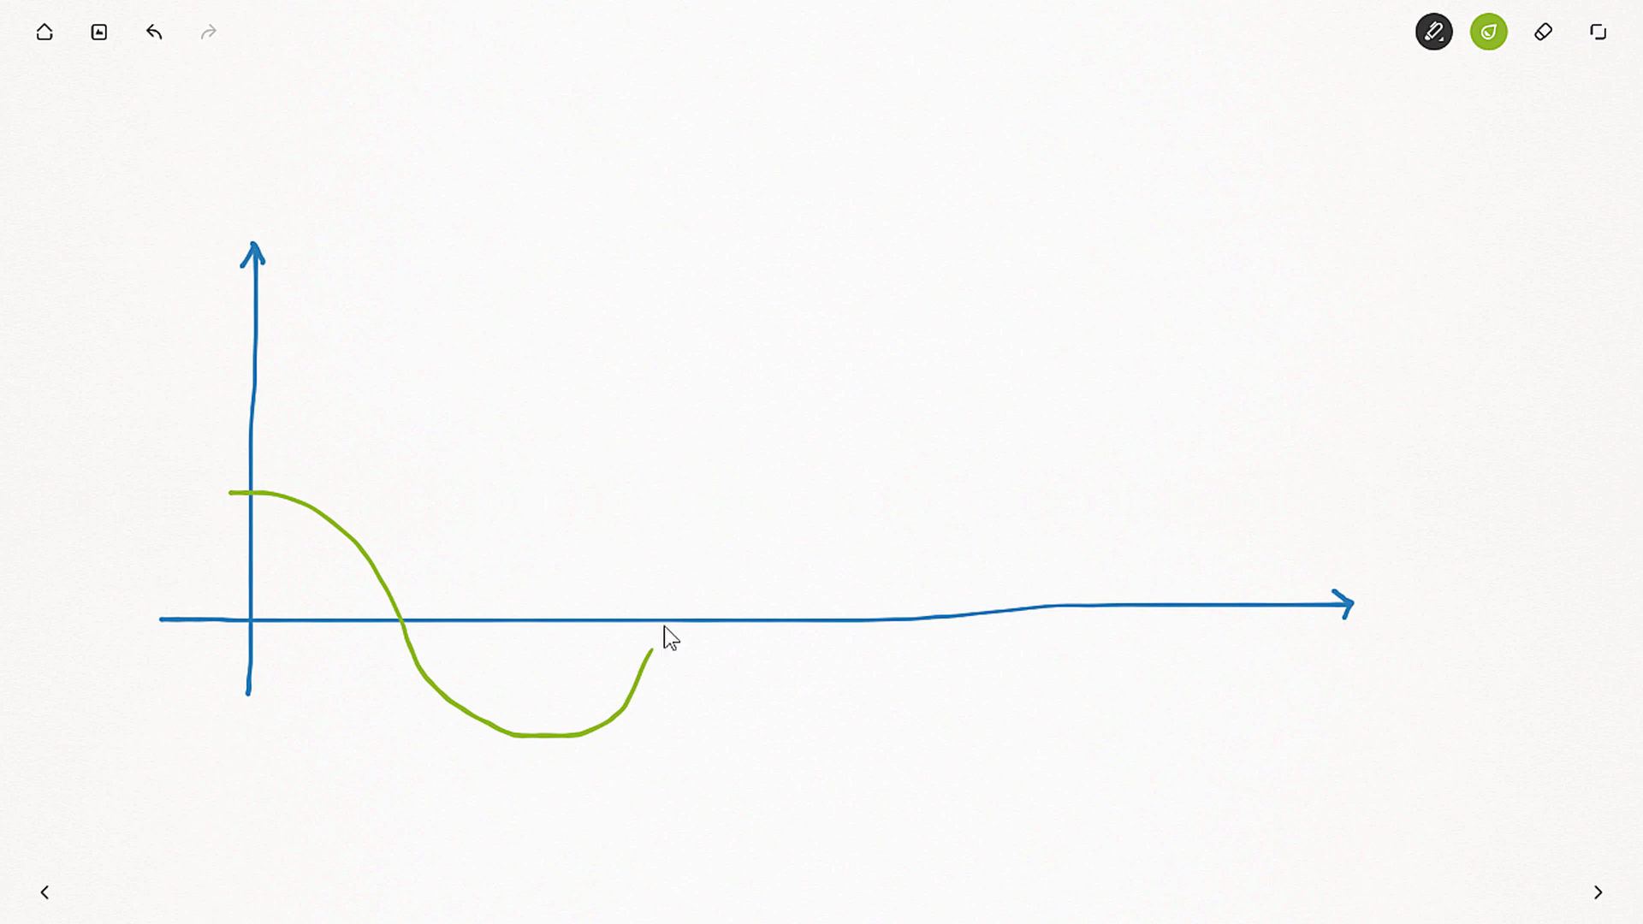
{"action": "mouse_move", "coordinate": [664, 626]}
{"action": "left_mouse_down"}
{"action": "mouse_move", "coordinate": [761, 495]}
{"action": "mouse_move", "coordinate": [872, 491]}
{"action": "mouse_move", "coordinate": [941, 562]}
{"action": "mouse_move", "coordinate": [979, 690]}
{"action": "mouse_move", "coordinate": [1010, 726]}
{"action": "mouse_move", "coordinate": [1122, 725]}
{"action": "left_mouse_up"}
{"action": "mouse_move", "coordinate": [1203, 660]}
{"action": "left_mouse_down"}
{"action": "mouse_move", "coordinate": [1216, 633]}
{"action": "mouse_move", "coordinate": [1337, 662]}
{"action": "left_mouse_up"}
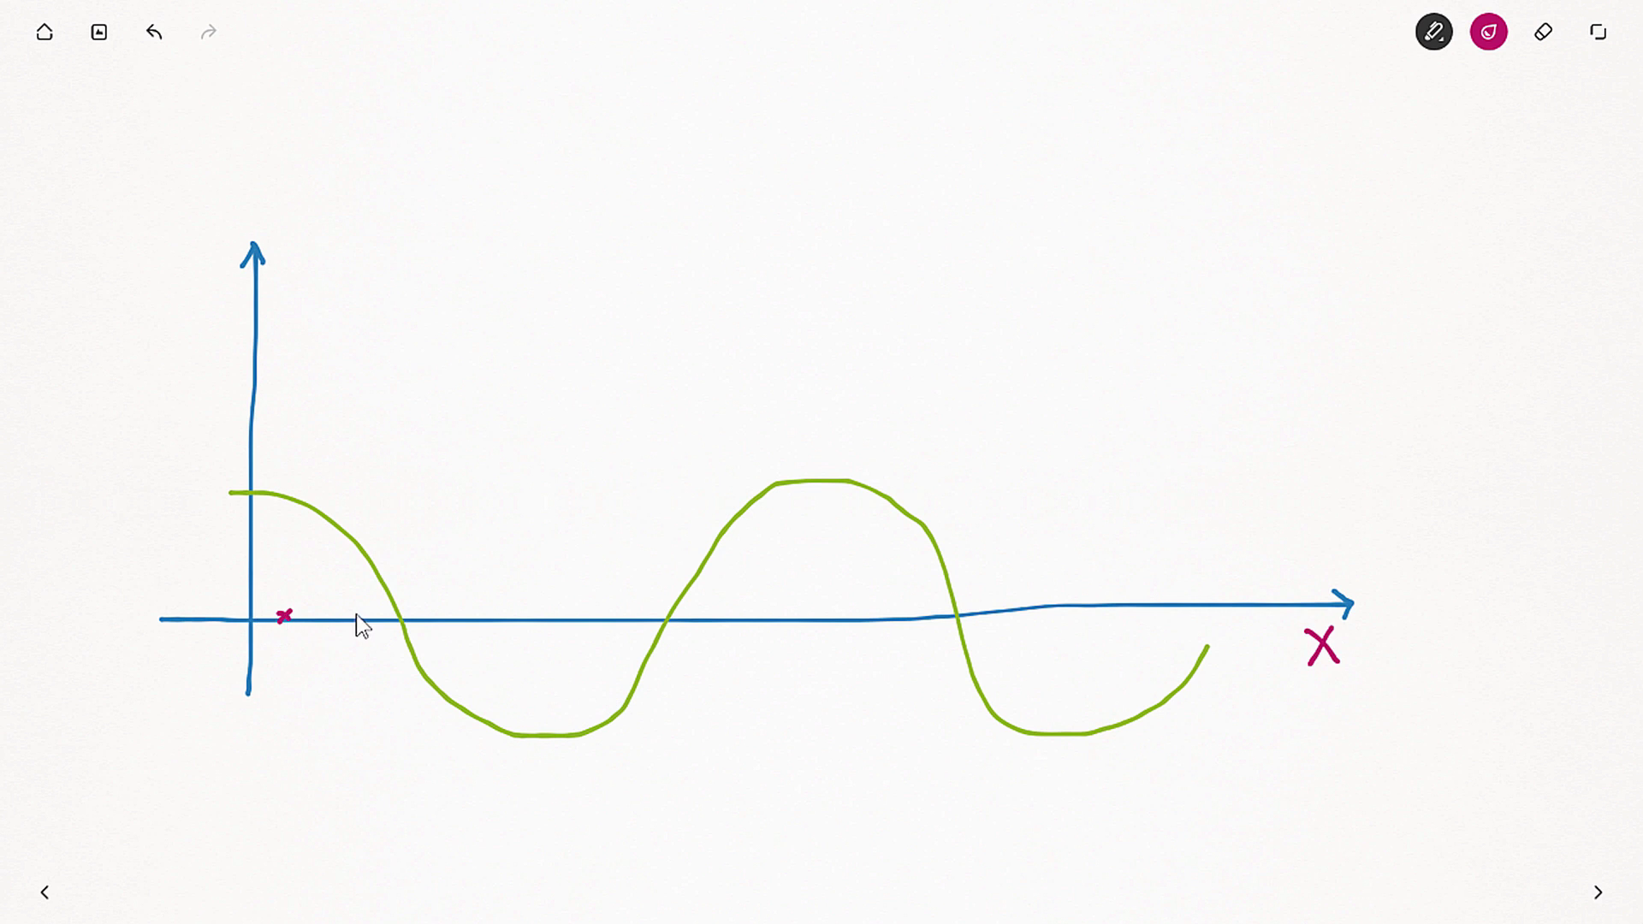
Draw eight more small magenta crosses at roughly even spacing along the horizontal axis.
{"action": "mouse_move", "coordinate": [350, 611]}
{"action": "left_mouse_down"}
{"action": "mouse_move", "coordinate": [350, 625]}
{"action": "mouse_move", "coordinate": [523, 625]}
{"action": "left_mouse_up"}
{"action": "left_click_drag", "start_coordinate": [590, 611], "coordinate": [602, 623]}
{"action": "left_click_drag", "start_coordinate": [683, 611], "coordinate": [695, 623]}
{"action": "mouse_move", "coordinate": [750, 611]}
{"action": "left_mouse_down"}
{"action": "mouse_move", "coordinate": [760, 626]}
{"action": "mouse_move", "coordinate": [886, 624]}
{"action": "left_mouse_up"}
Label the vertical axis Y in orange and draw dotted lines from the first two crosses up to dots on the wave.
{"action": "left_click", "coordinate": [1488, 32]}
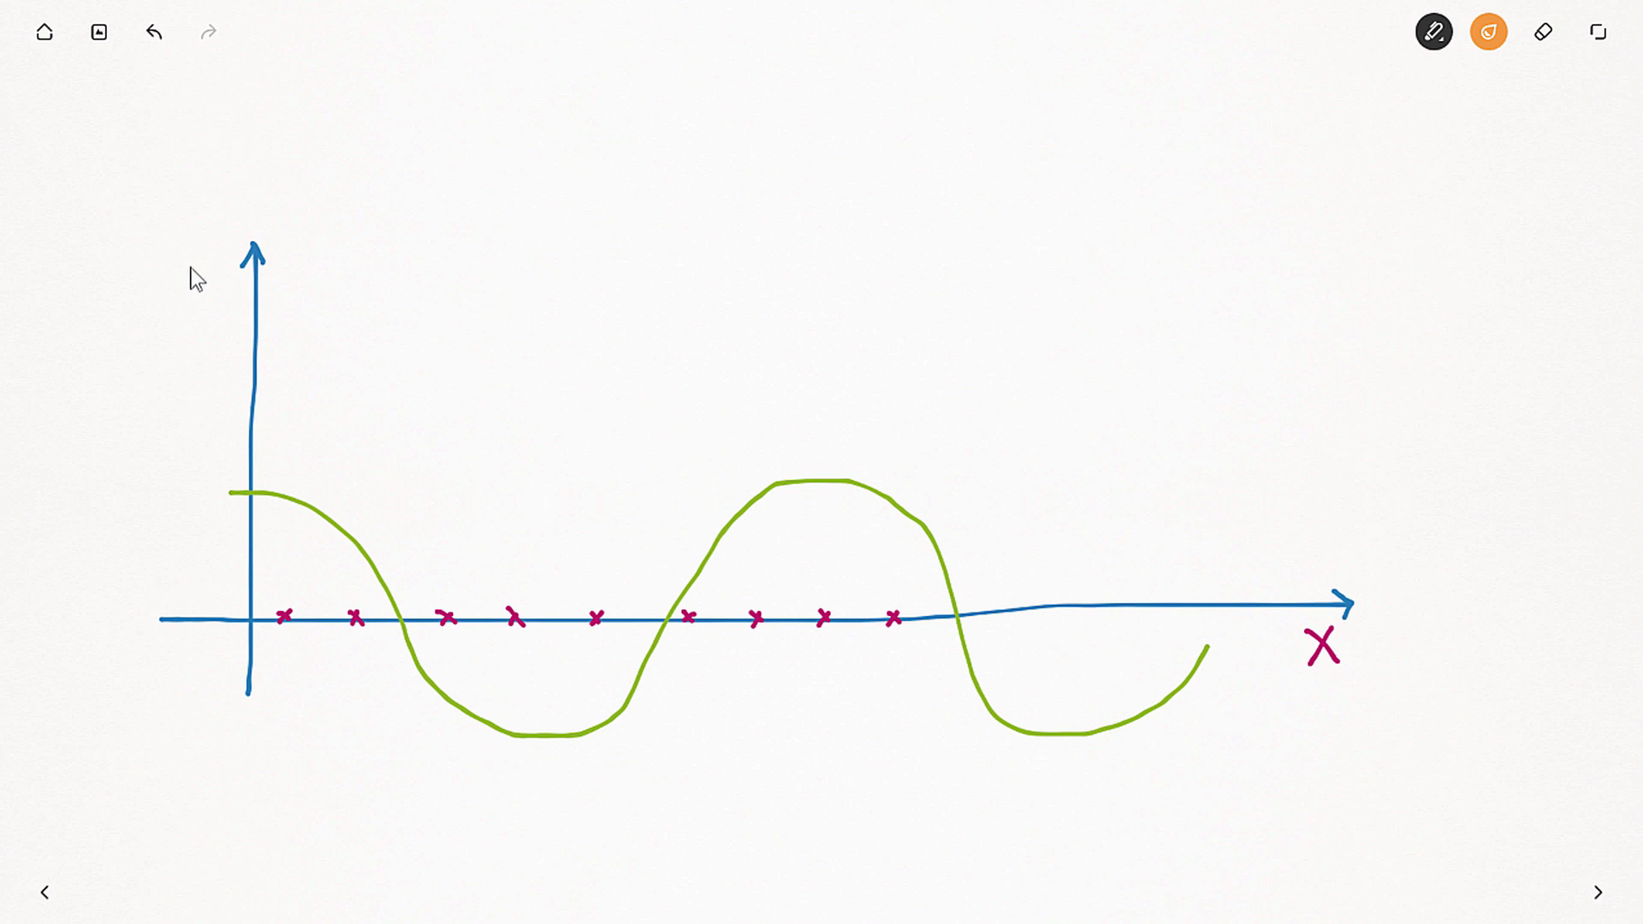
{"action": "mouse_move", "coordinate": [190, 258]}
{"action": "left_mouse_down"}
{"action": "mouse_move", "coordinate": [215, 257]}
{"action": "mouse_move", "coordinate": [200, 316]}
{"action": "left_mouse_up"}
{"action": "left_click_drag", "start_coordinate": [285, 576], "coordinate": [284, 606]}
{"action": "left_click_drag", "start_coordinate": [288, 496], "coordinate": [284, 503]}
{"action": "mouse_move", "coordinate": [355, 549]}
{"action": "left_mouse_down"}
{"action": "mouse_move", "coordinate": [353, 593]}
{"action": "mouse_move", "coordinate": [354, 546]}
{"action": "left_mouse_up"}
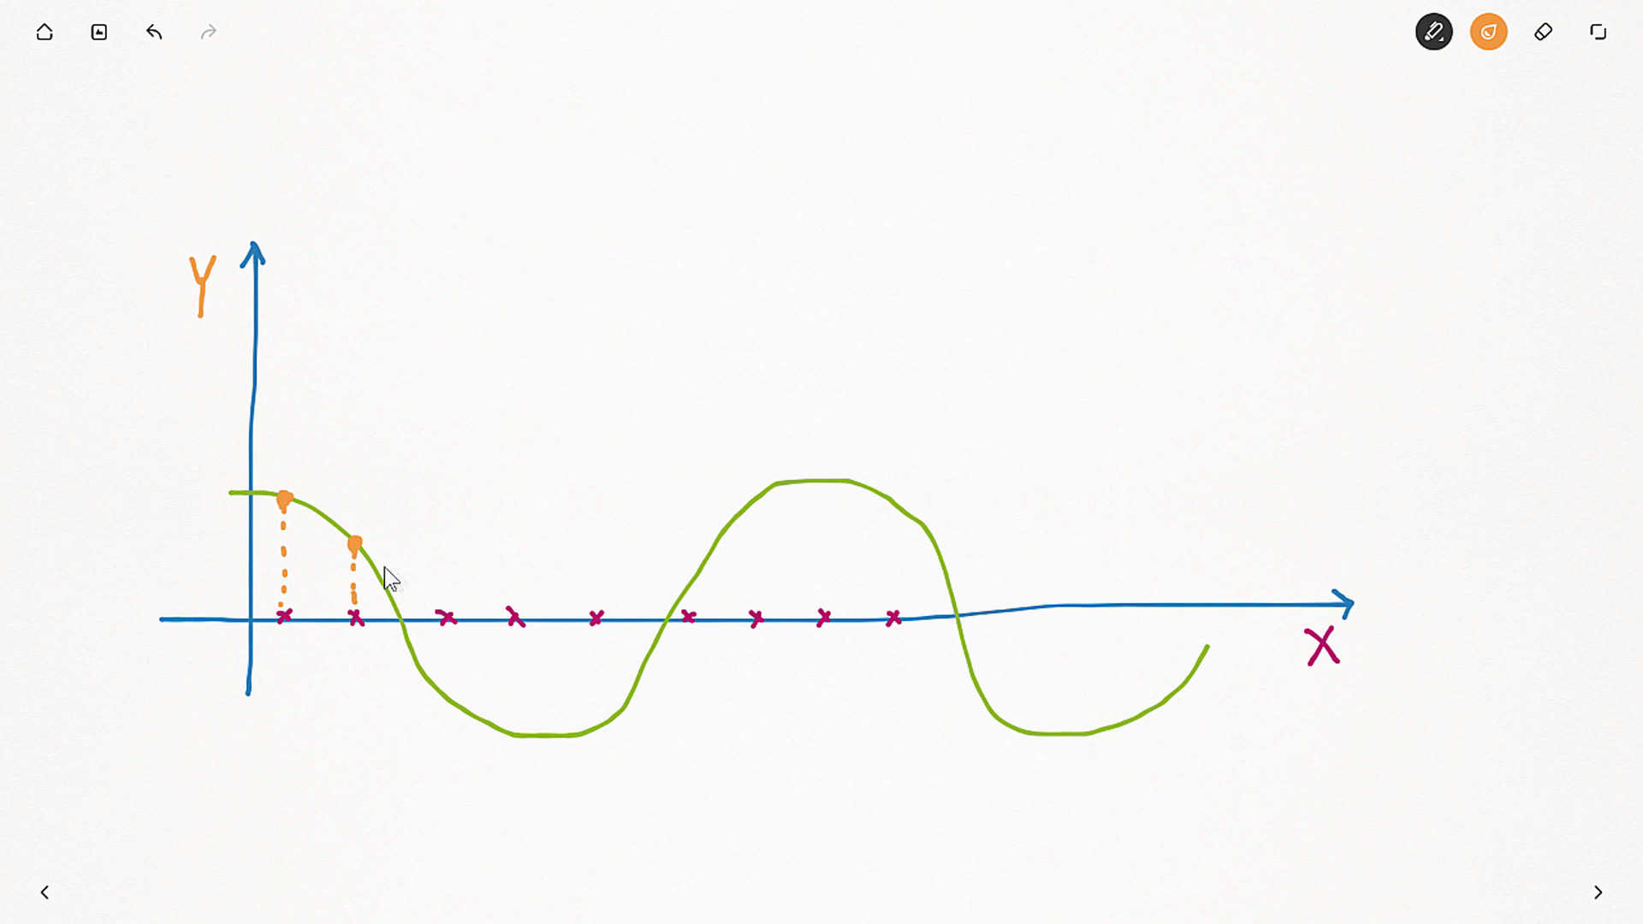
Draw orange dotted lines from the third to fifth crosses down to dots on the wave, and add two marks beside the vertical axis.
{"action": "mouse_move", "coordinate": [452, 626]}
{"action": "left_mouse_down"}
{"action": "mouse_move", "coordinate": [445, 705]}
{"action": "mouse_move", "coordinate": [520, 649]}
{"action": "mouse_move", "coordinate": [517, 732]}
{"action": "left_mouse_up"}
{"action": "left_click_drag", "start_coordinate": [599, 634], "coordinate": [600, 717]}
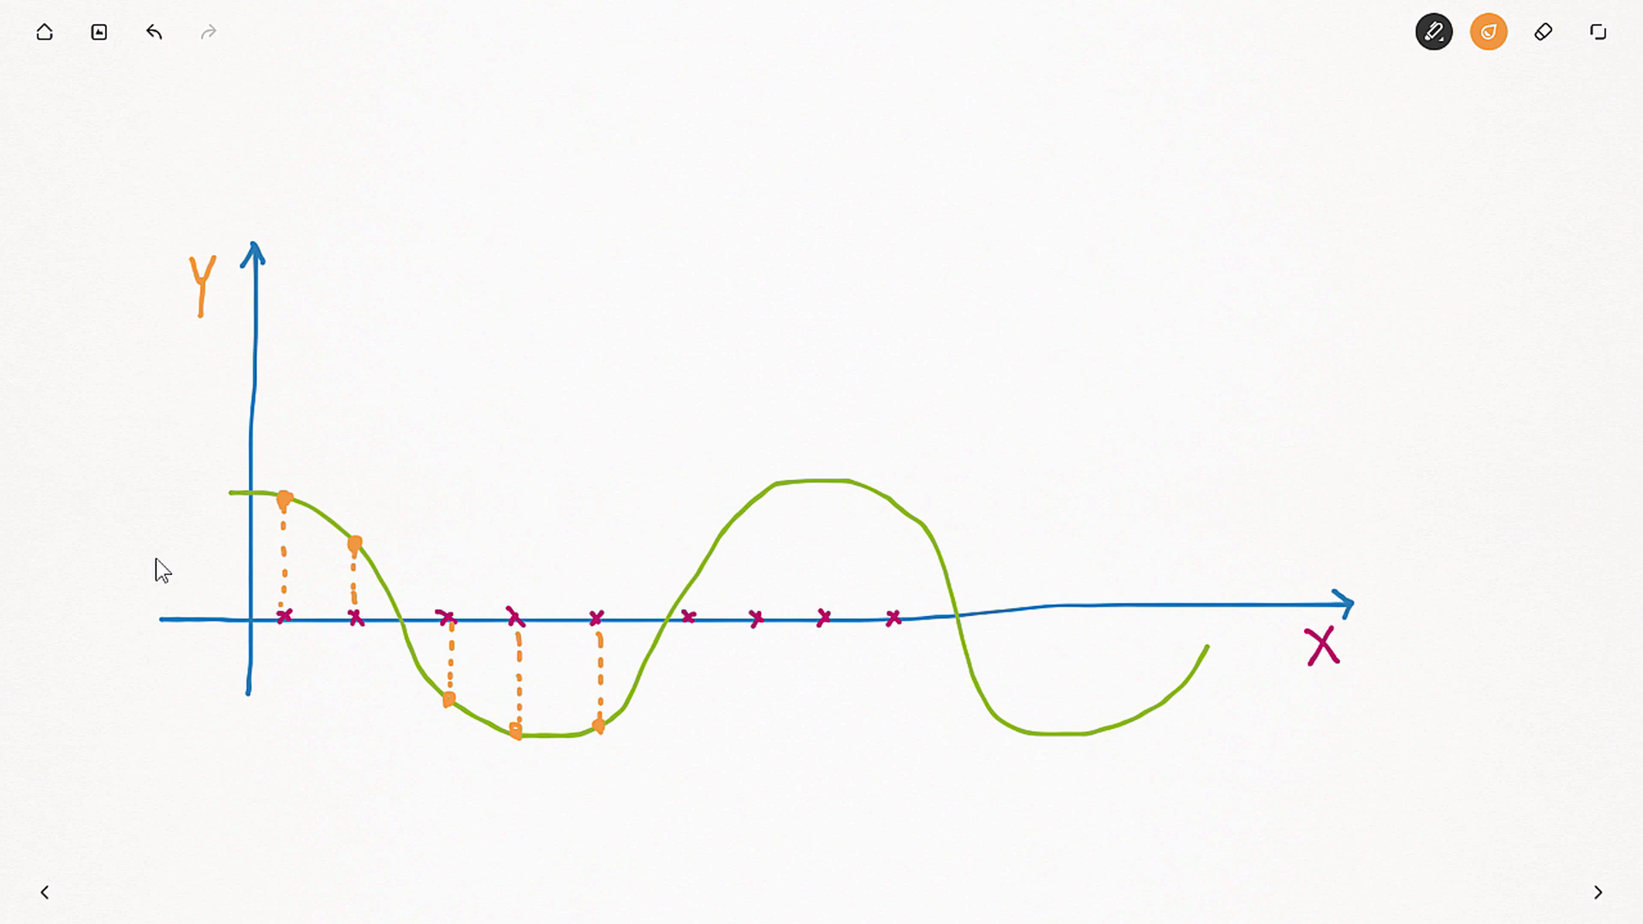
{"action": "mouse_move", "coordinate": [174, 539]}
{"action": "left_mouse_down"}
{"action": "mouse_move", "coordinate": [176, 560]}
{"action": "mouse_move", "coordinate": [195, 554]}
{"action": "left_mouse_up"}
{"action": "left_click_drag", "start_coordinate": [169, 669], "coordinate": [198, 679]}
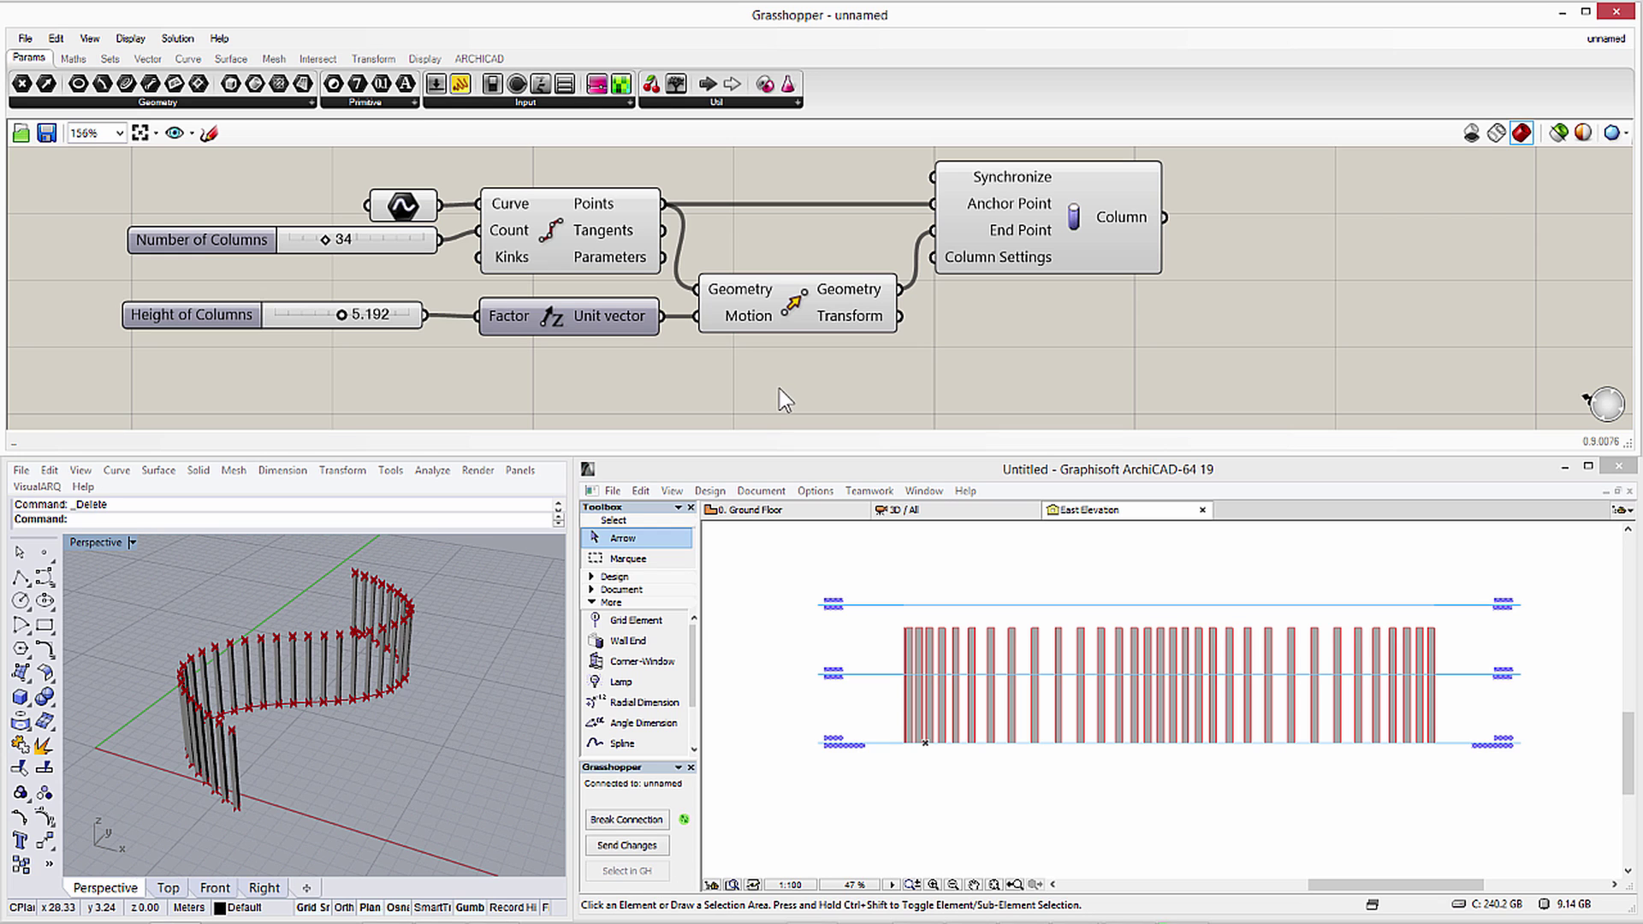
Switch to Grasshopper and place a Sine component below Unit Z.
{"action": "double_click", "coordinate": [779, 389]}
{"action": "type", "text": "sin"}
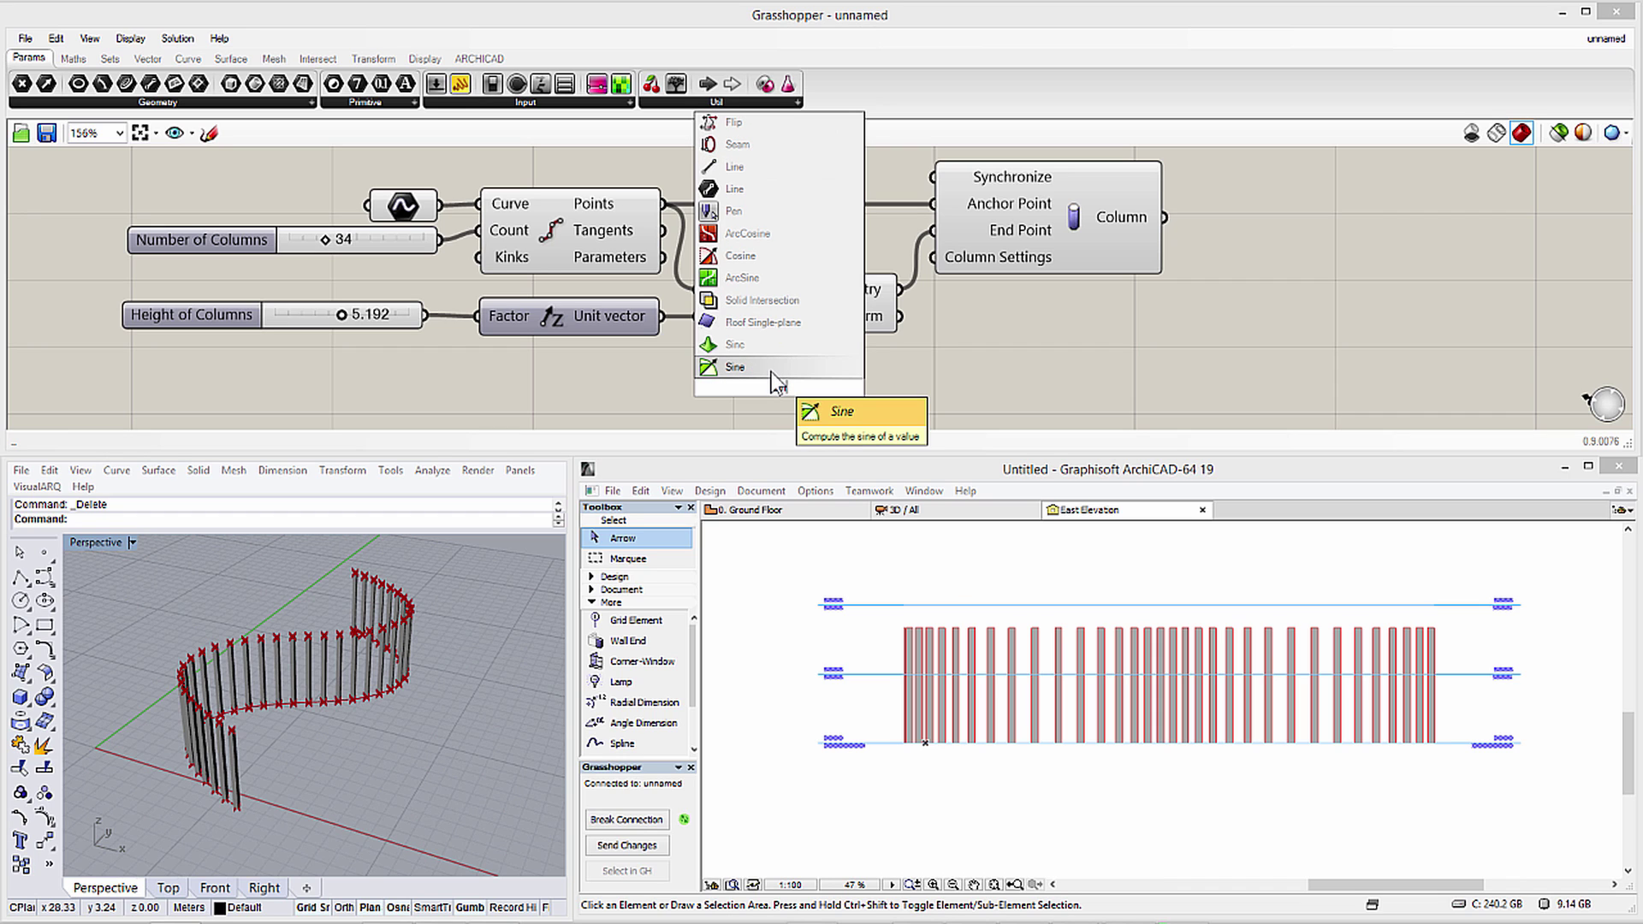
{"action": "left_click", "coordinate": [771, 372]}
{"action": "left_click_drag", "start_coordinate": [777, 381], "coordinate": [677, 353]}
{"action": "scroll", "coordinate": [677, 353], "scroll_direction": "down", "scroll_amount": 1}
Place a Series component ahead of Sine and connect Number of Columns to its Count.
{"action": "double_click", "coordinate": [456, 350]}
{"action": "type", "text": "se"}
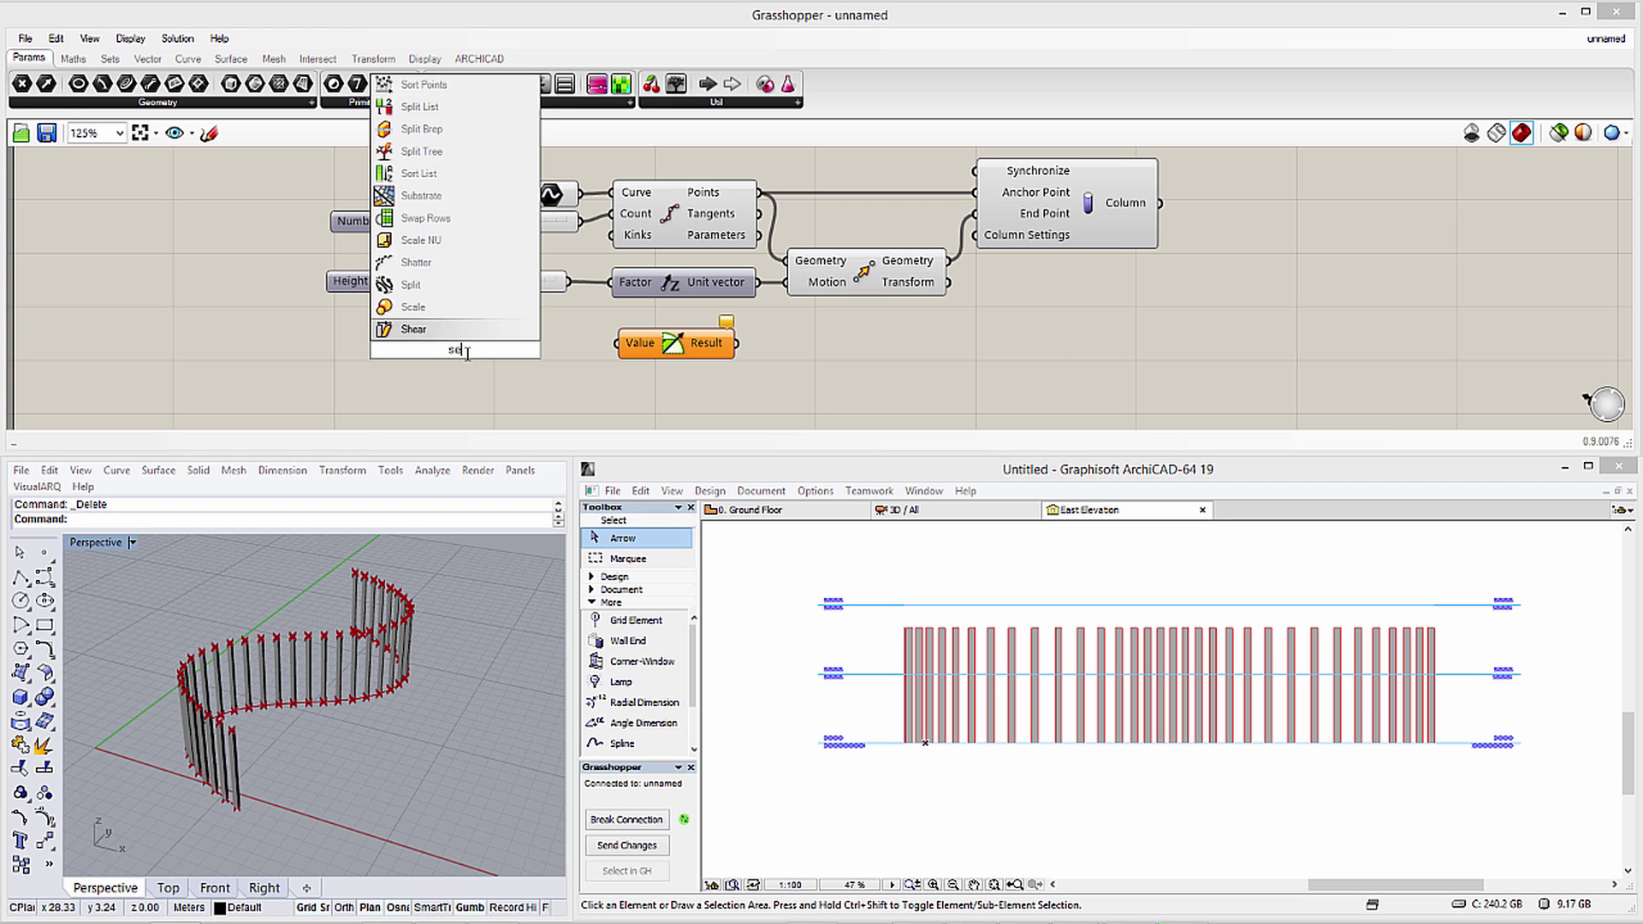
{"action": "type", "text": "ries"}
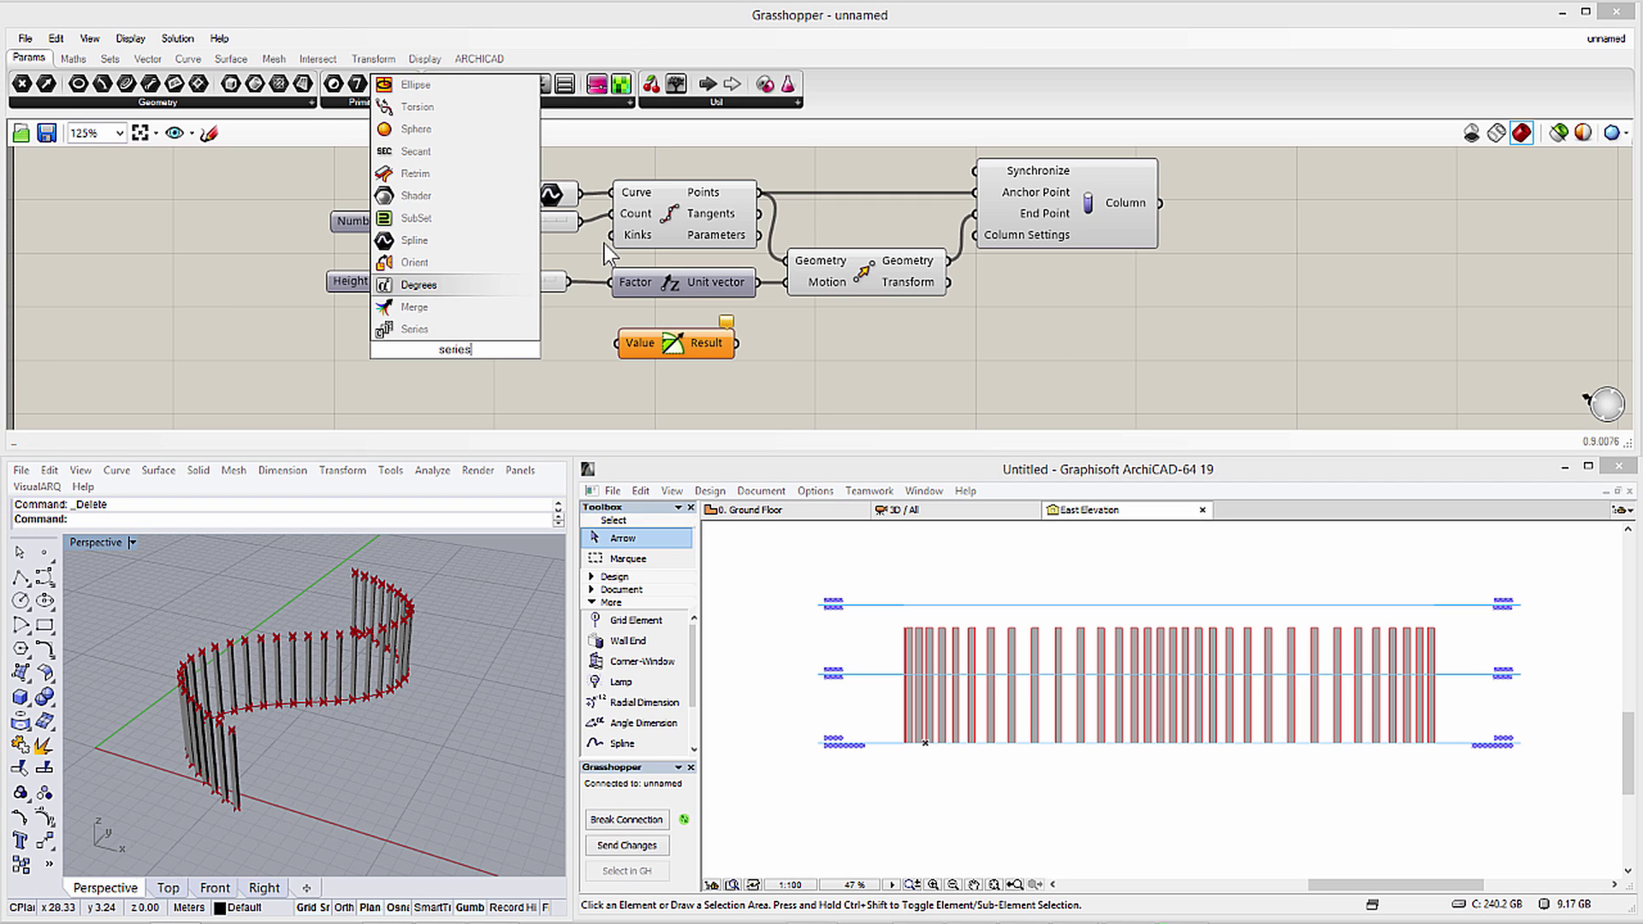
{"action": "left_click", "coordinate": [505, 327]}
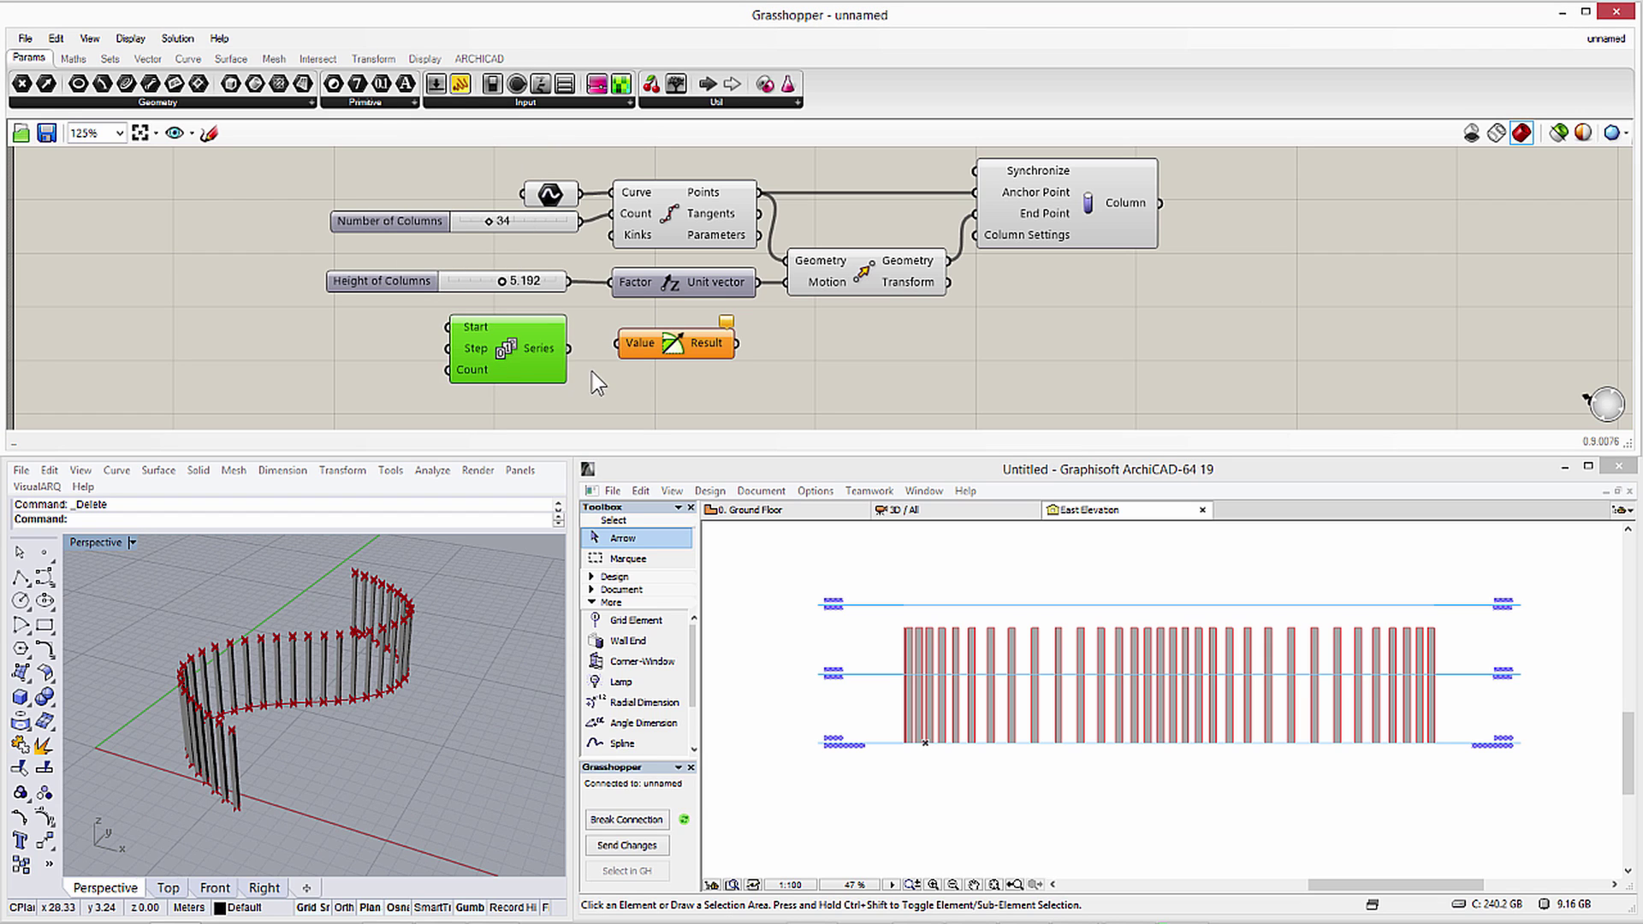
{"action": "left_click_drag", "start_coordinate": [813, 402], "coordinate": [669, 356]}
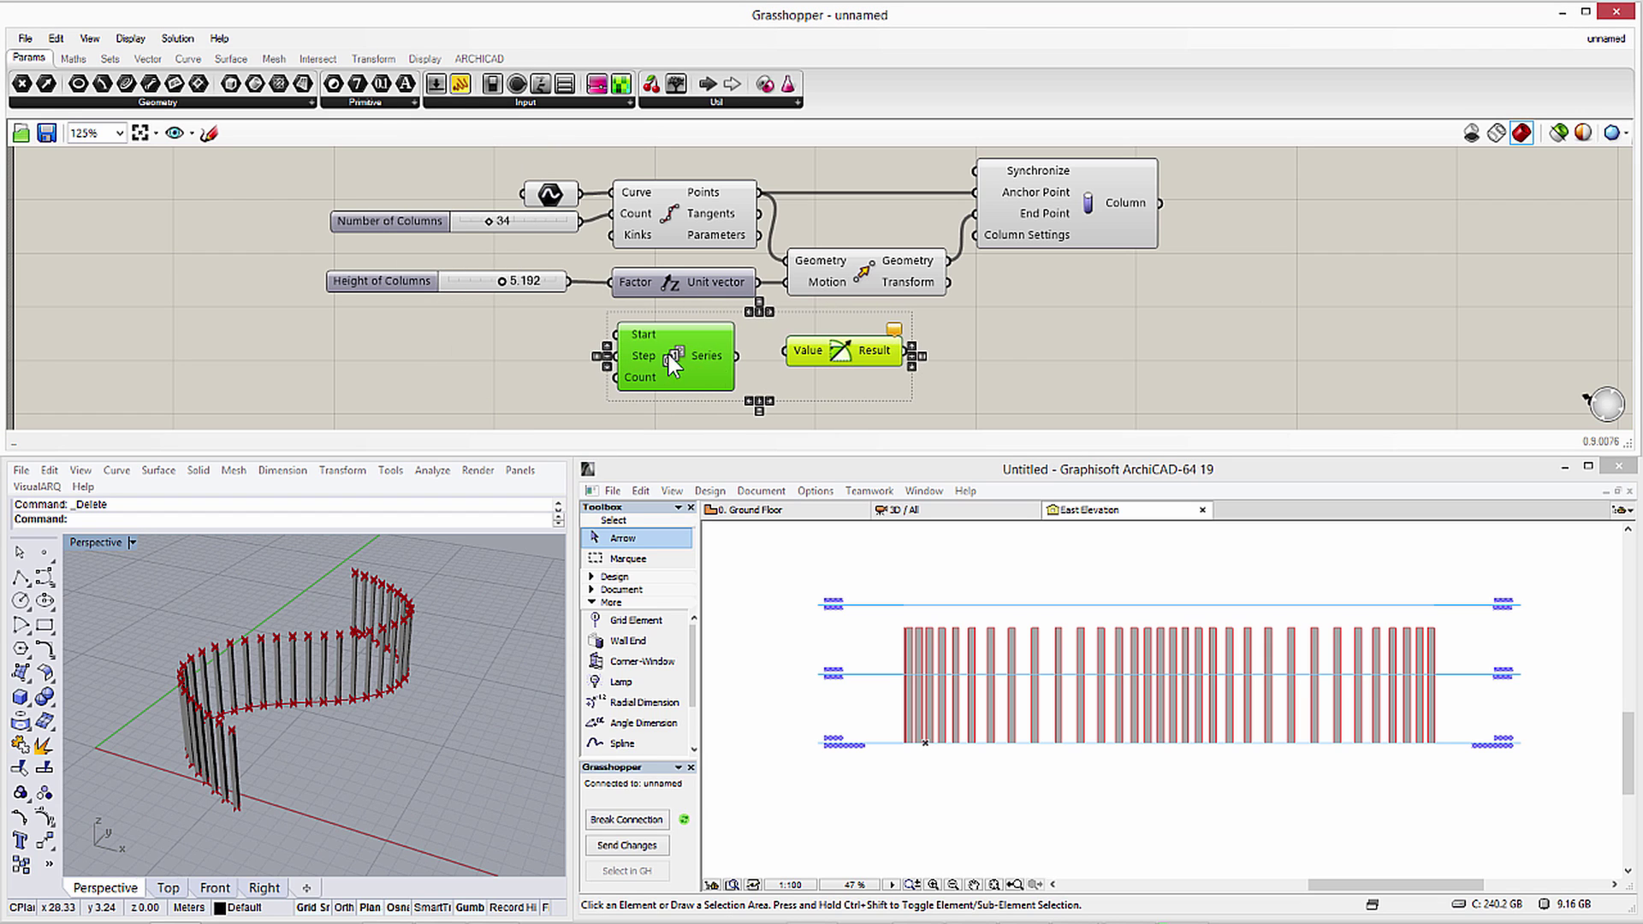
{"action": "left_click", "coordinate": [966, 352]}
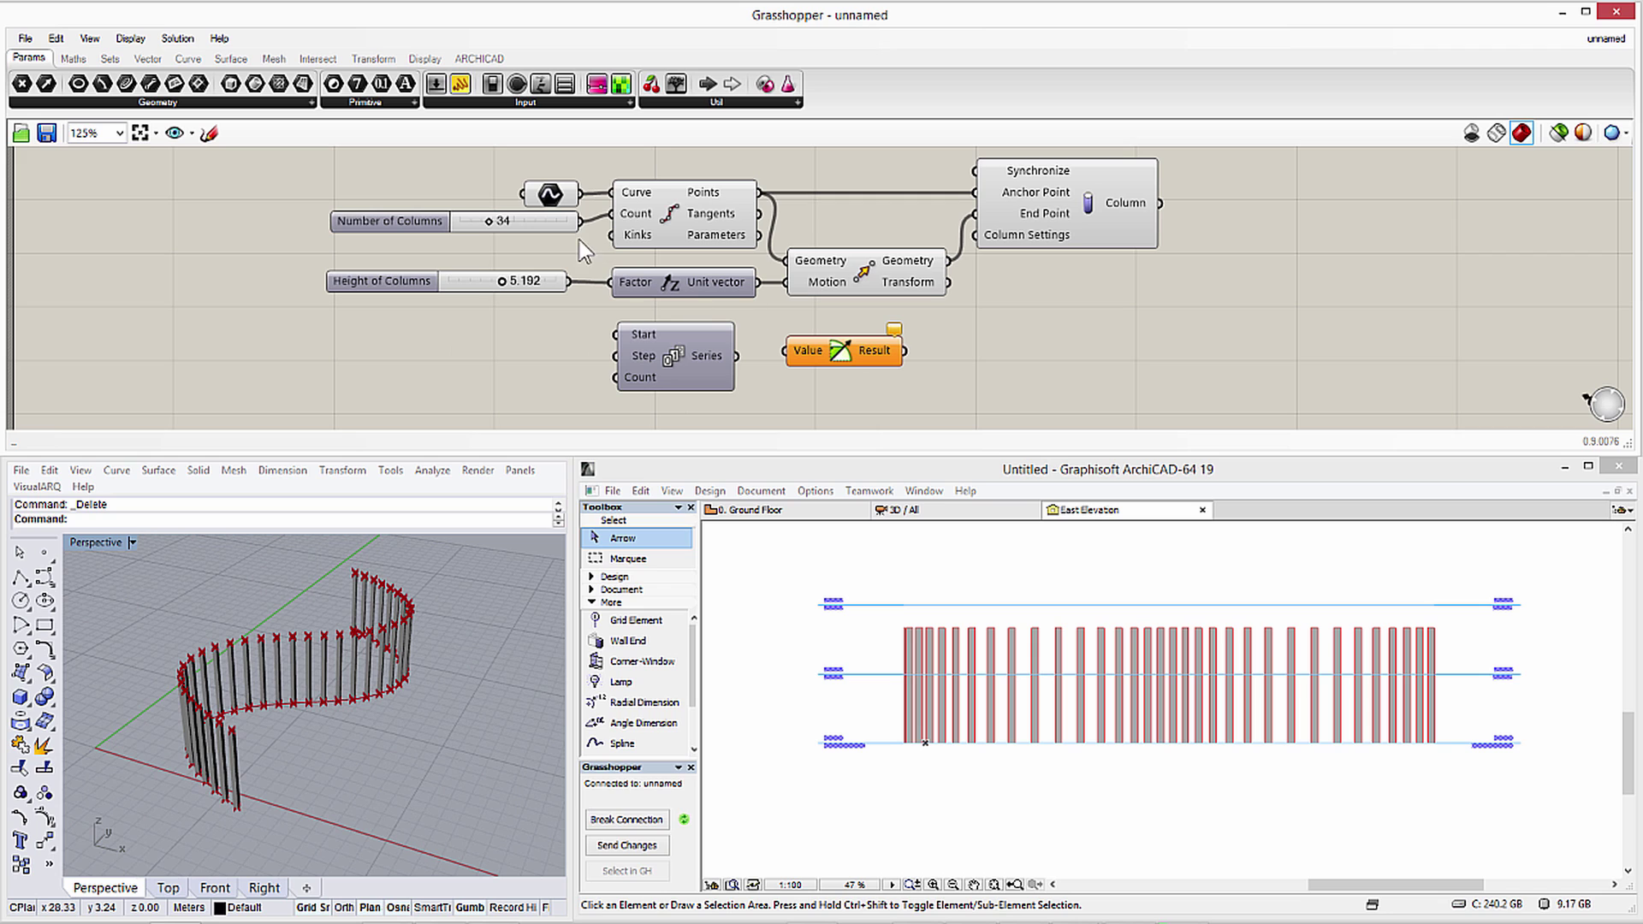
{"action": "left_click_drag", "start_coordinate": [575, 220], "coordinate": [609, 384]}
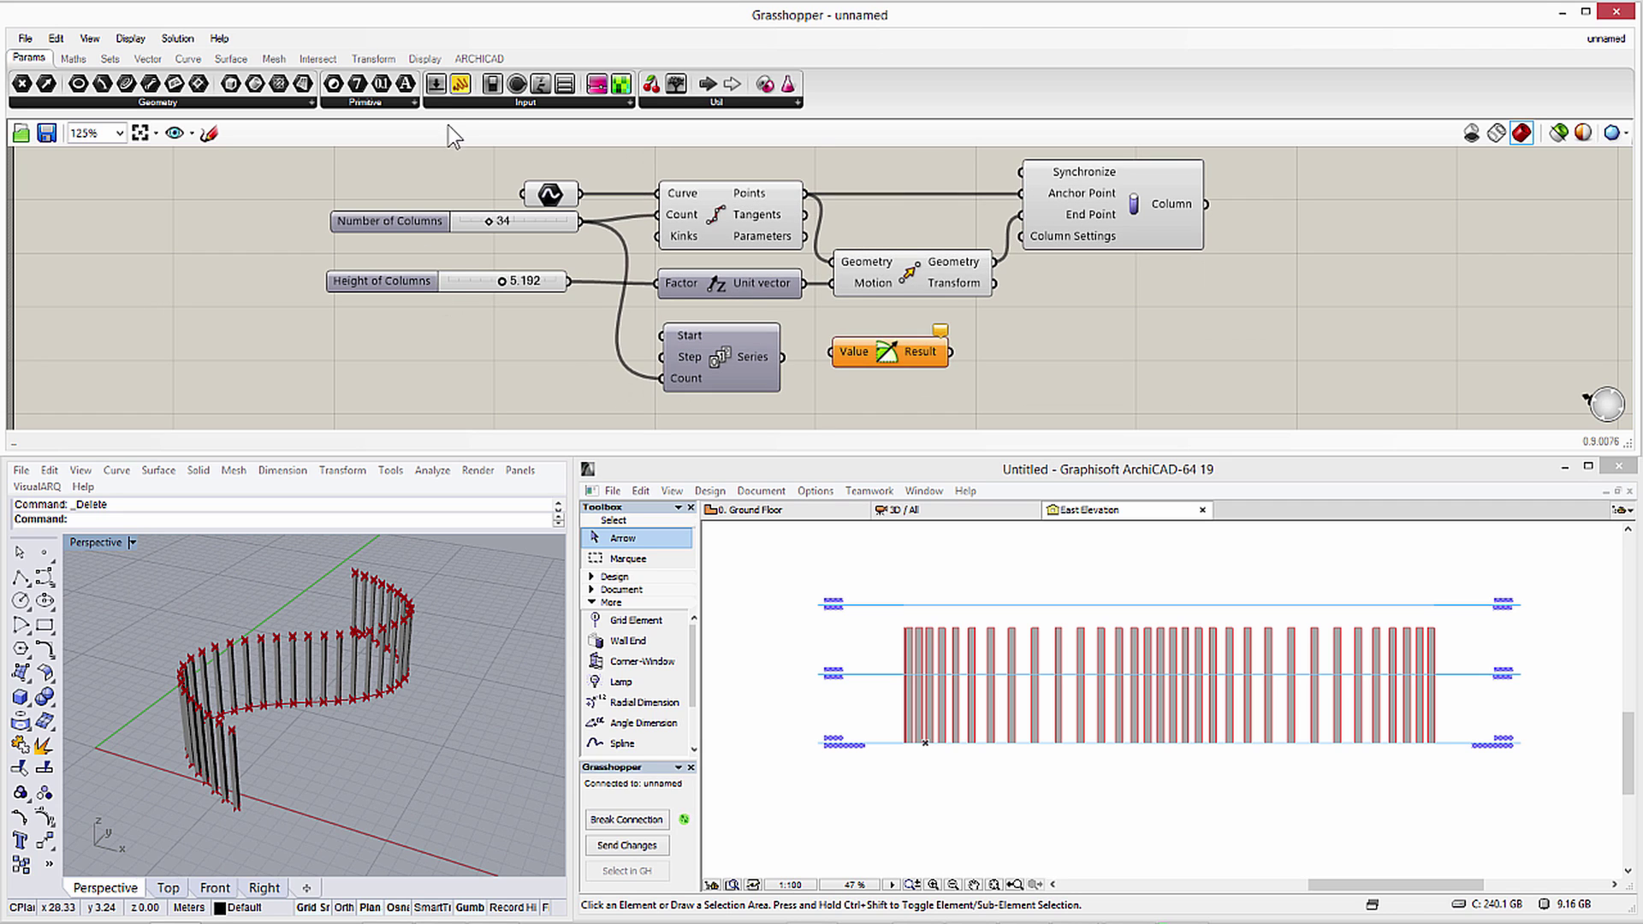
Add a number slider named "Dist. between X coor" with a minimum of 0.1.
{"action": "left_click_drag", "start_coordinate": [437, 86], "coordinate": [380, 336]}
{"action": "double_click", "coordinate": [391, 342]}
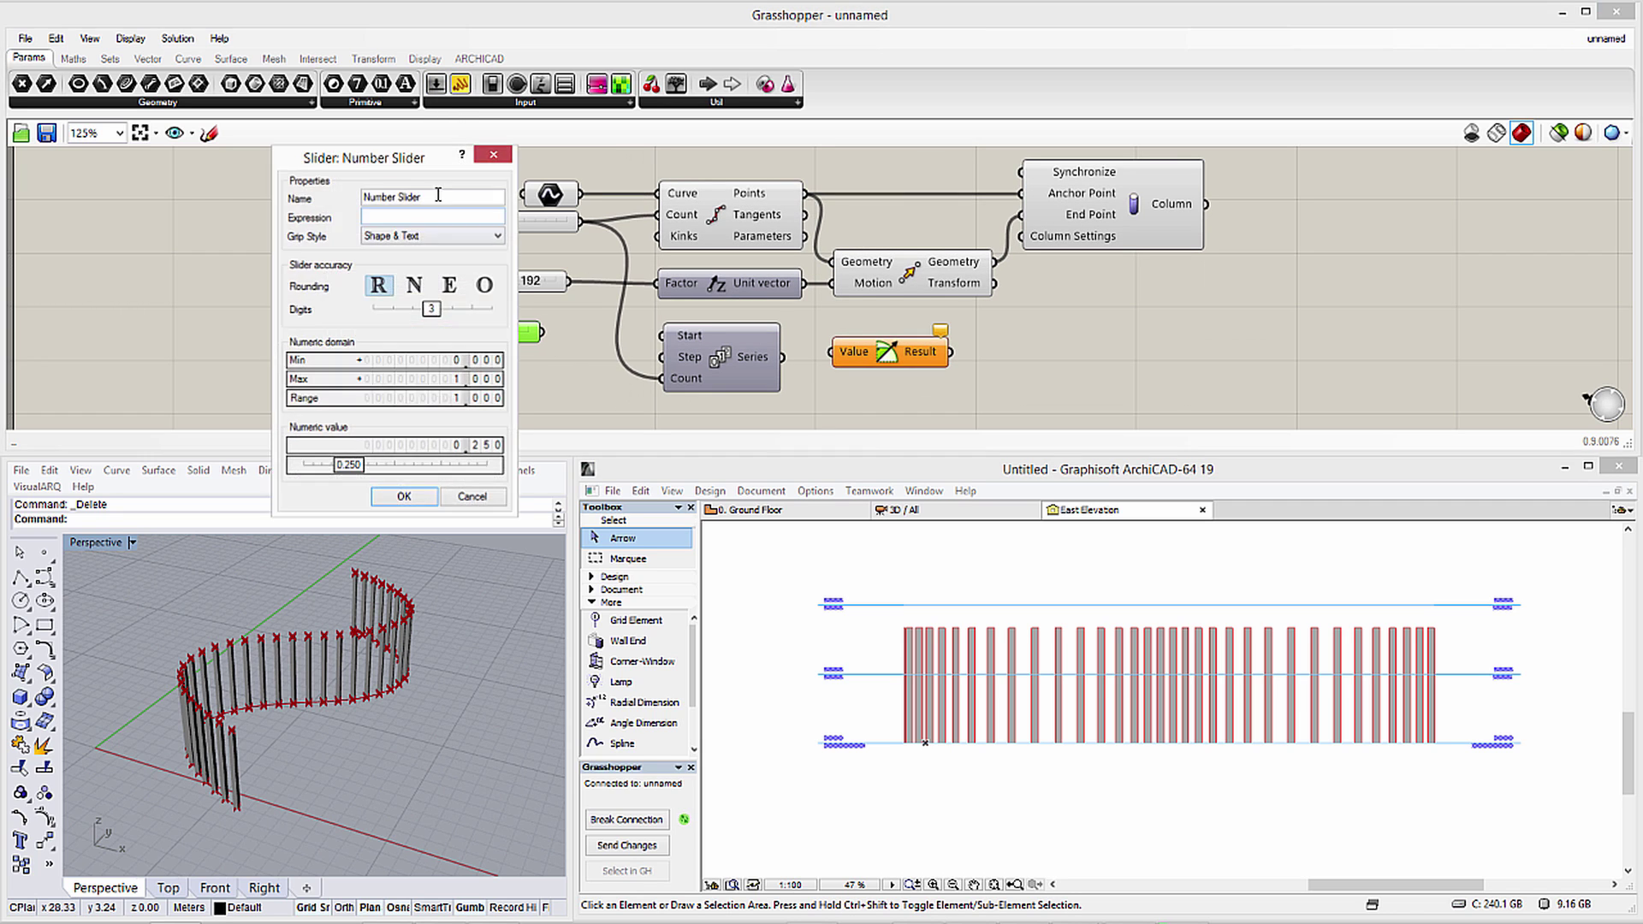
{"action": "type", "text": "Dist"}
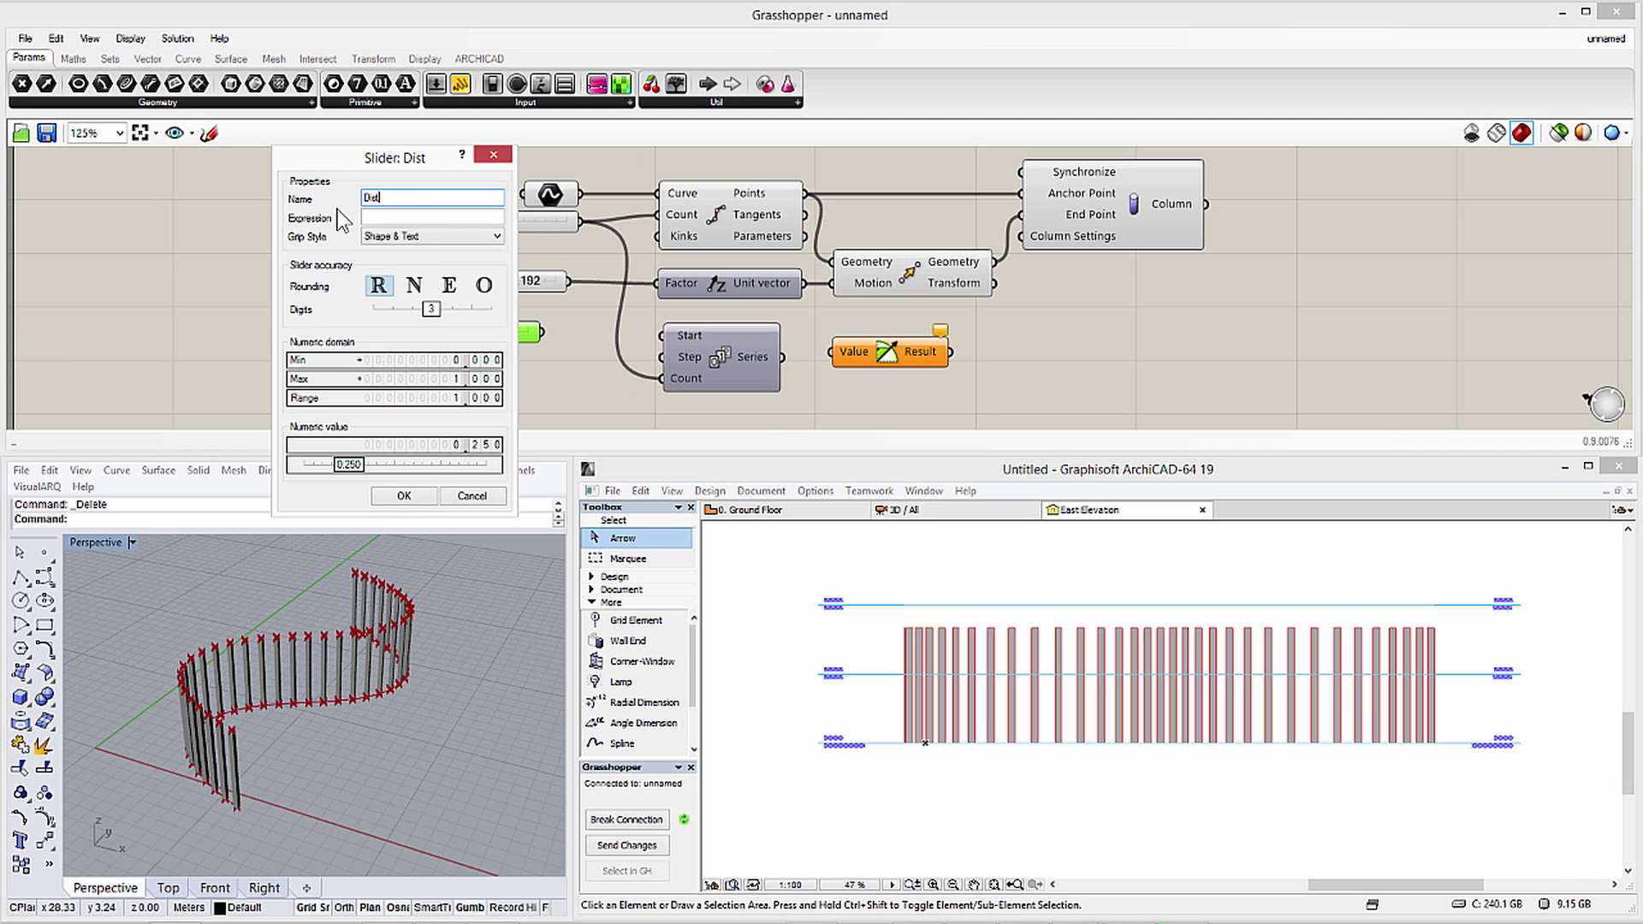
{"action": "type", "text": ". between X coor"}
{"action": "double_click", "coordinate": [423, 361]}
{"action": "type", "text": "0.1"}
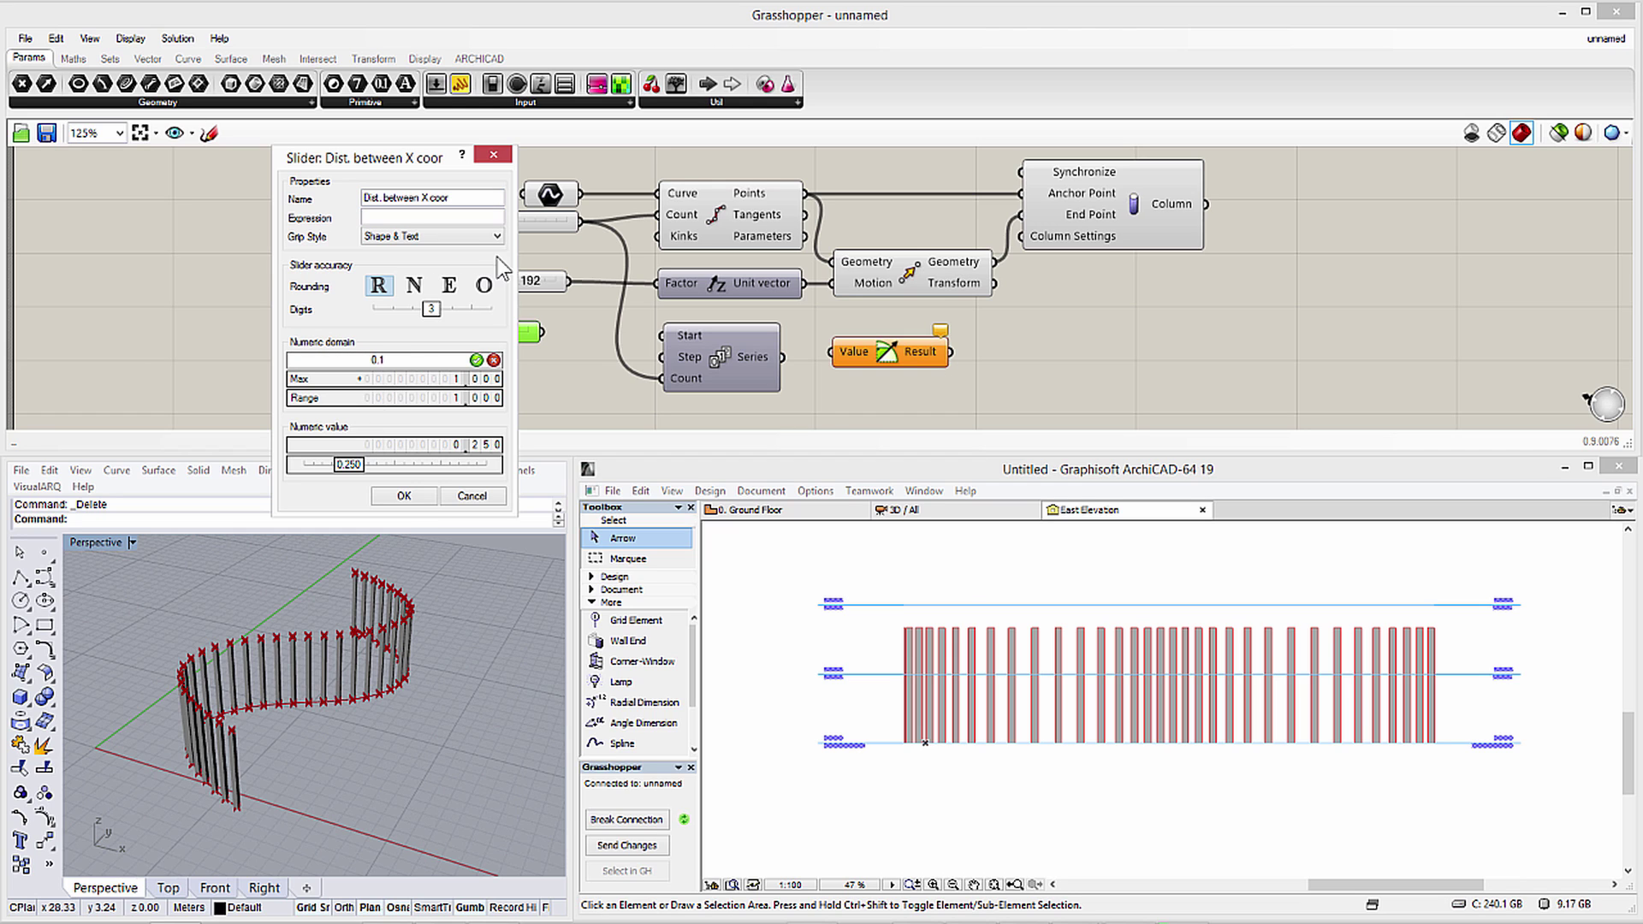
{"action": "left_click", "coordinate": [425, 500]}
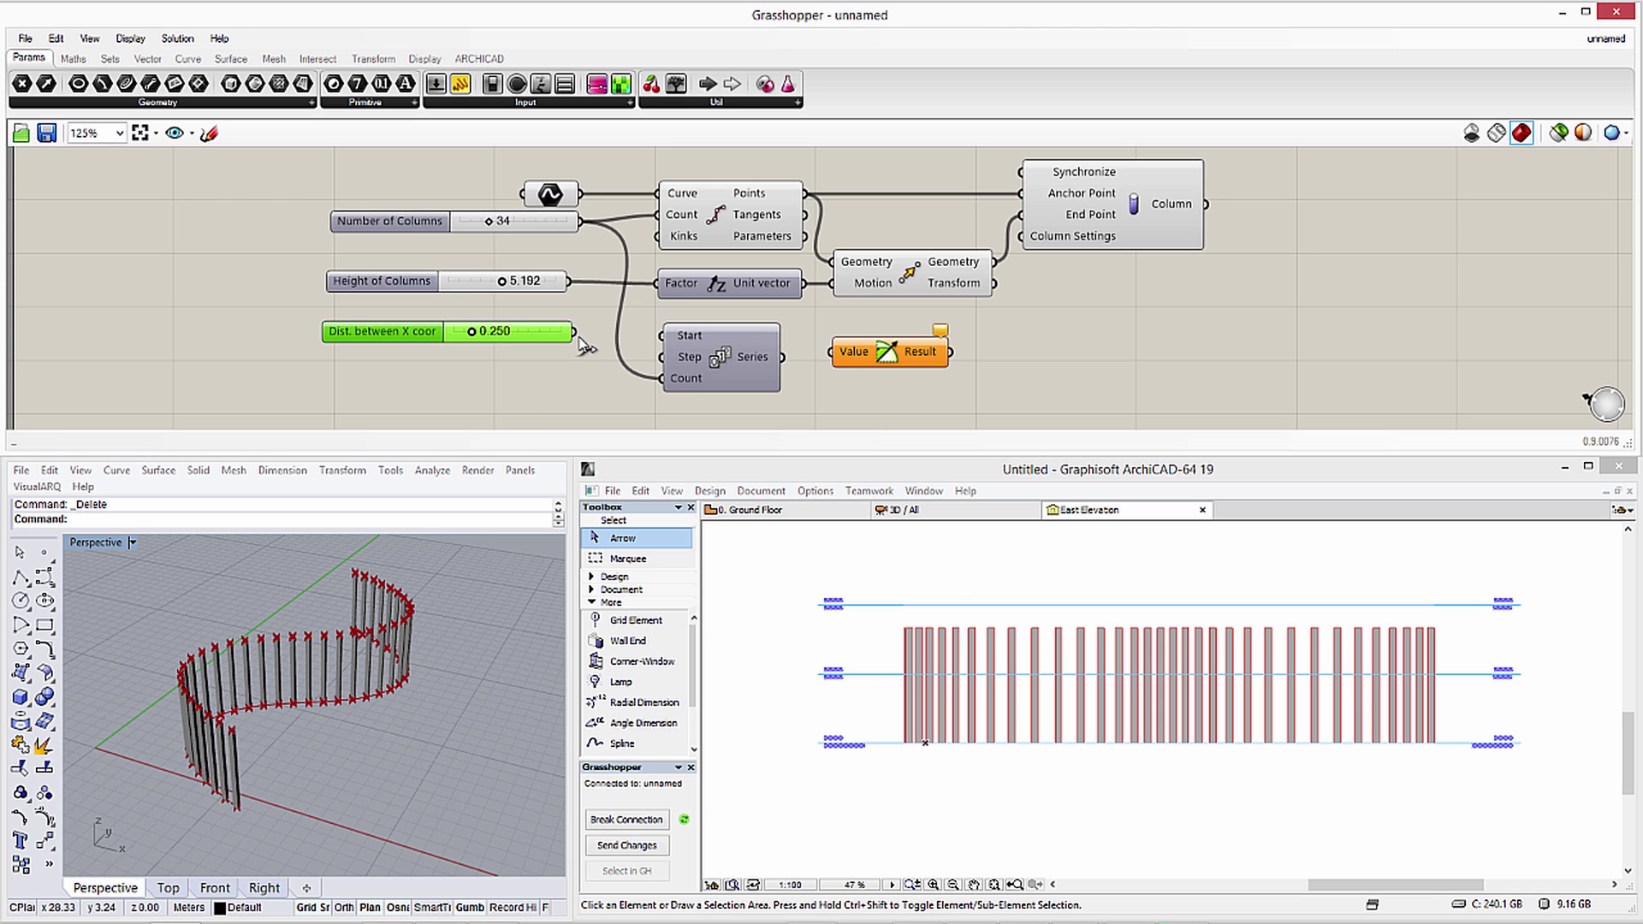
Connect the Dist. between X coor slider to Series' Step and the Series output to Sine's Value.
{"action": "left_click_drag", "start_coordinate": [574, 331], "coordinate": [664, 357]}
{"action": "mouse_move", "coordinate": [753, 352]}
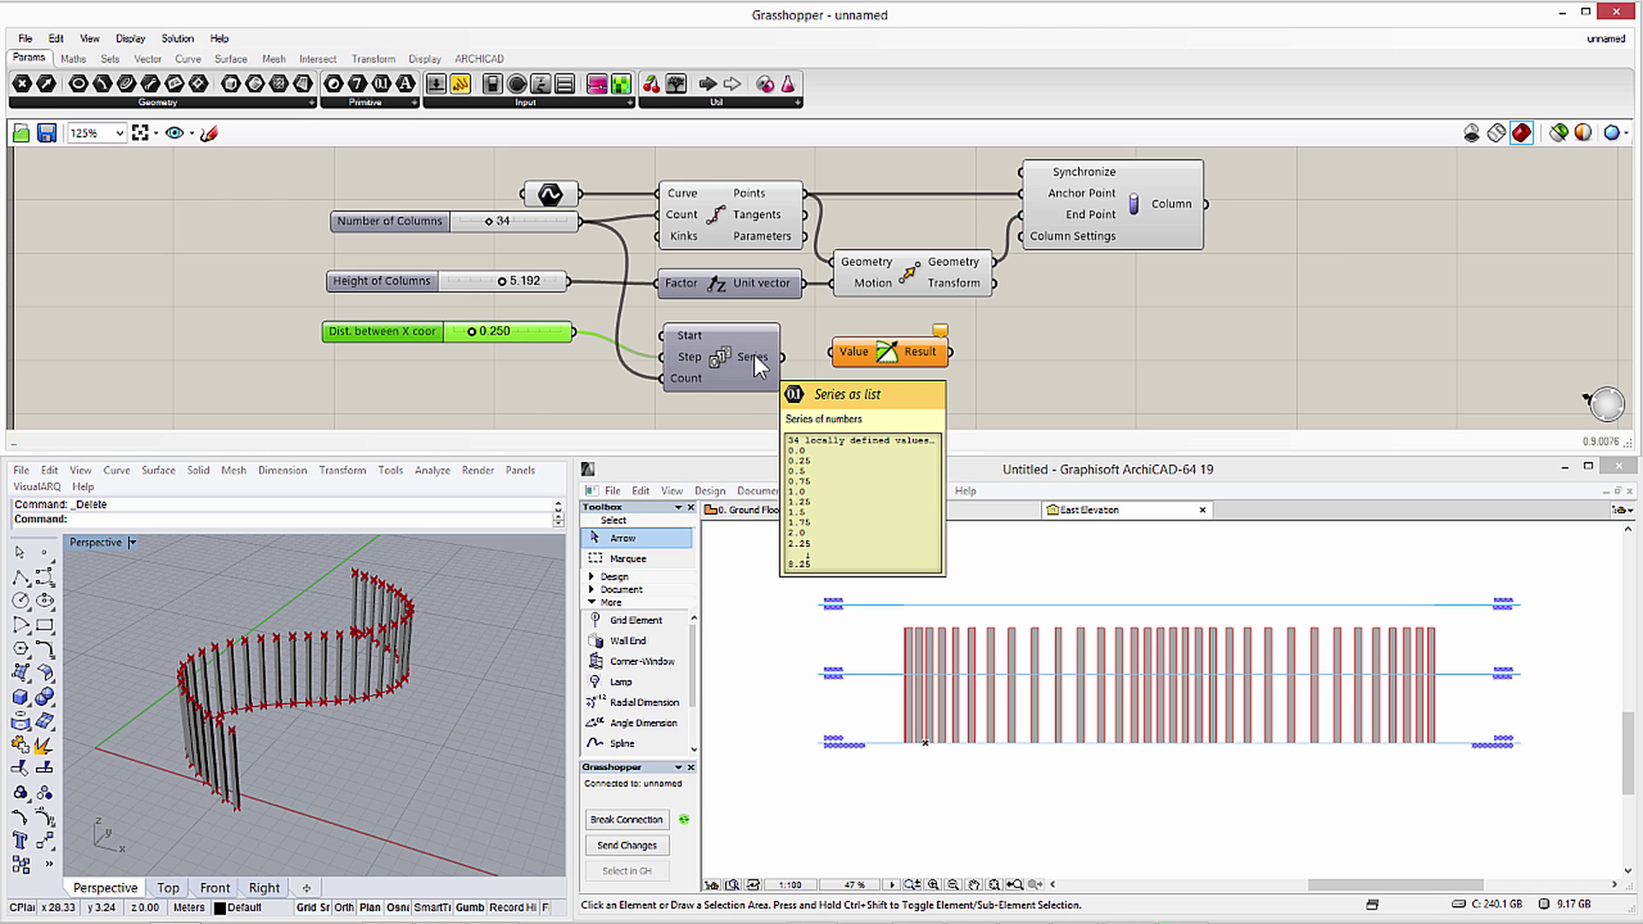
{"action": "left_click_drag", "start_coordinate": [781, 357], "coordinate": [840, 352]}
{"action": "mouse_move", "coordinate": [933, 352]}
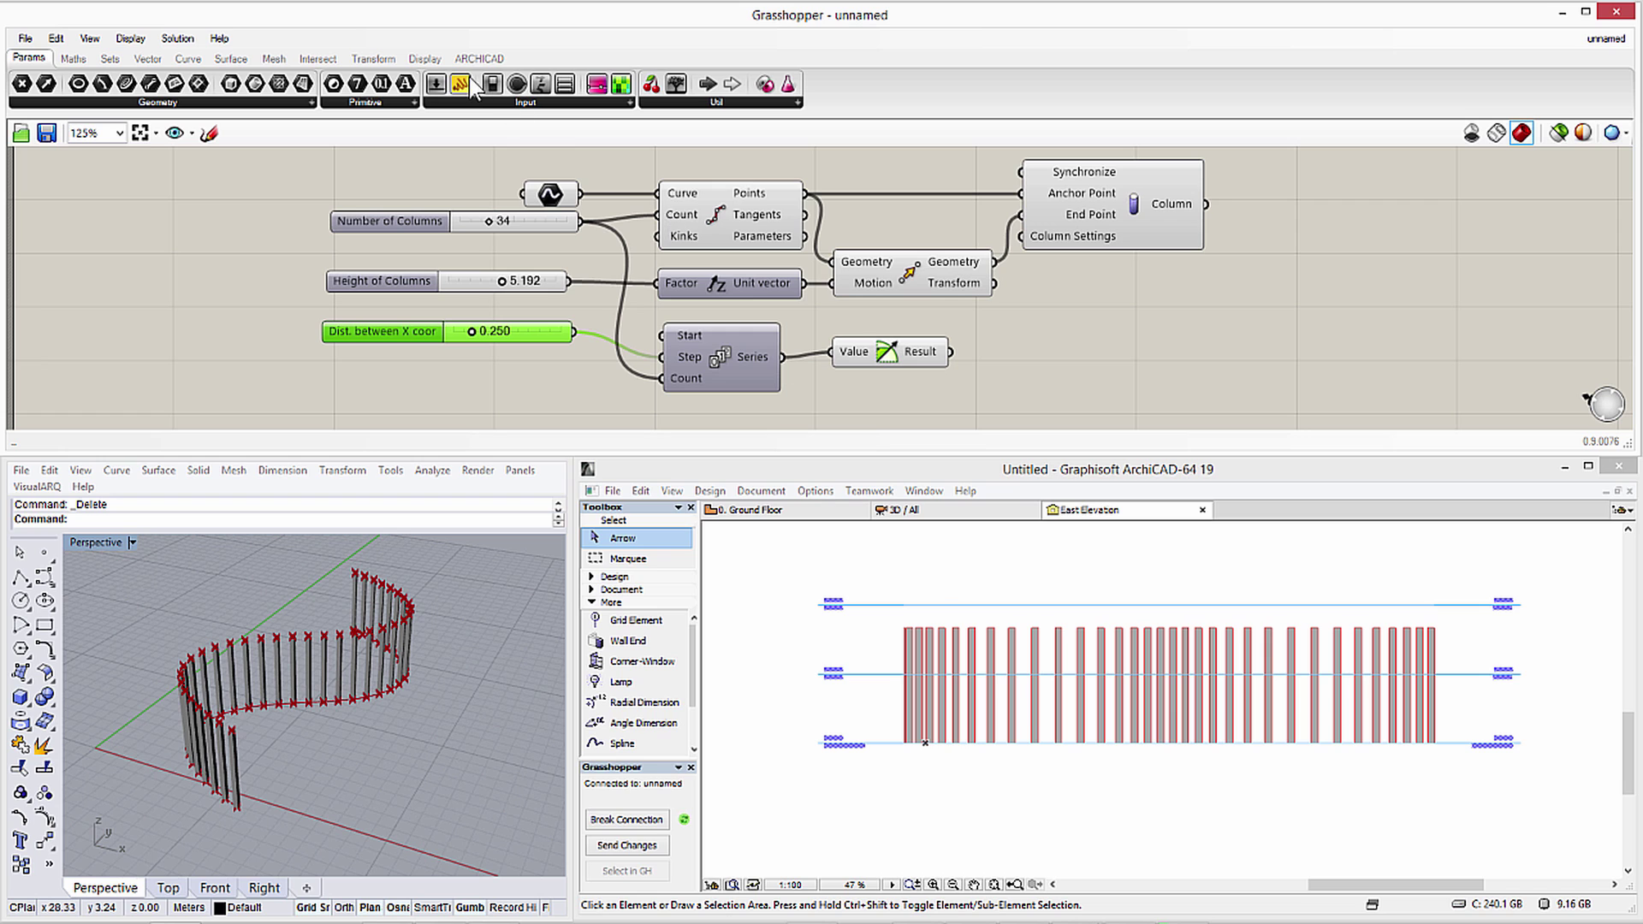
Inspect Sine's results in a Panel connected to its output and delete the Panel.
{"action": "left_click_drag", "start_coordinate": [609, 177], "coordinate": [1105, 315]}
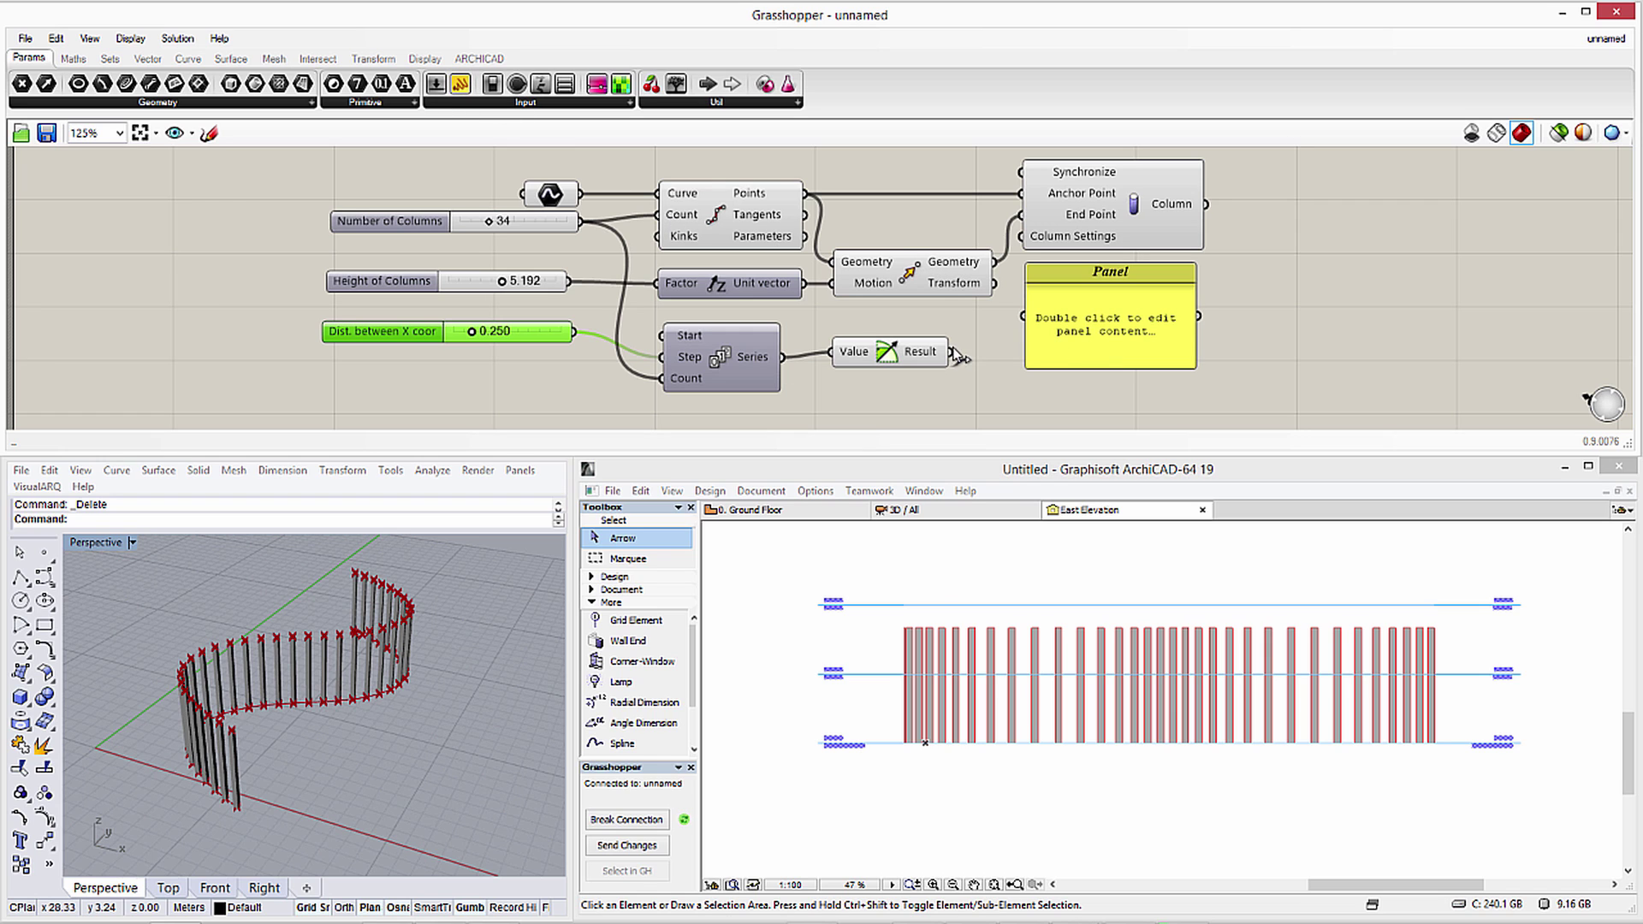
{"action": "left_click_drag", "start_coordinate": [956, 353], "coordinate": [1024, 315]}
{"action": "left_click_drag", "start_coordinate": [1121, 286], "coordinate": [1180, 379]}
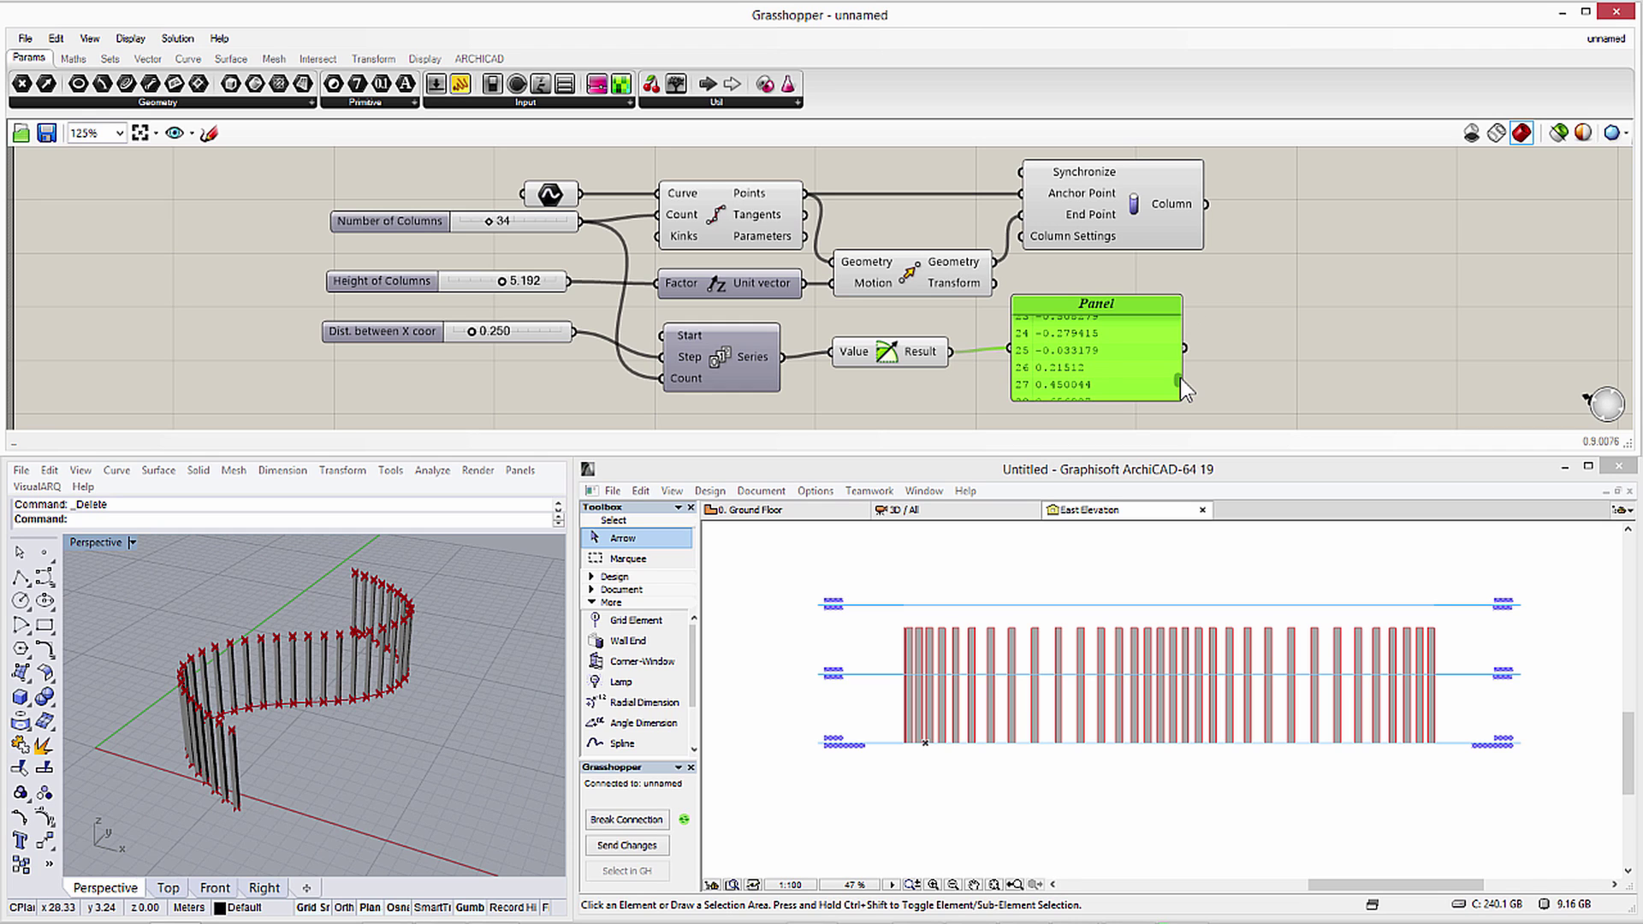
{"action": "key", "text": "Delete"}
Place an Addition component after Sine and connect Height of Columns to input A and Sine's Result to input B.
{"action": "left_click_drag", "start_coordinate": [892, 355], "coordinate": [866, 361]}
{"action": "left_click", "coordinate": [74, 57]}
{"action": "left_click_drag", "start_coordinate": [188, 85], "coordinate": [979, 341]}
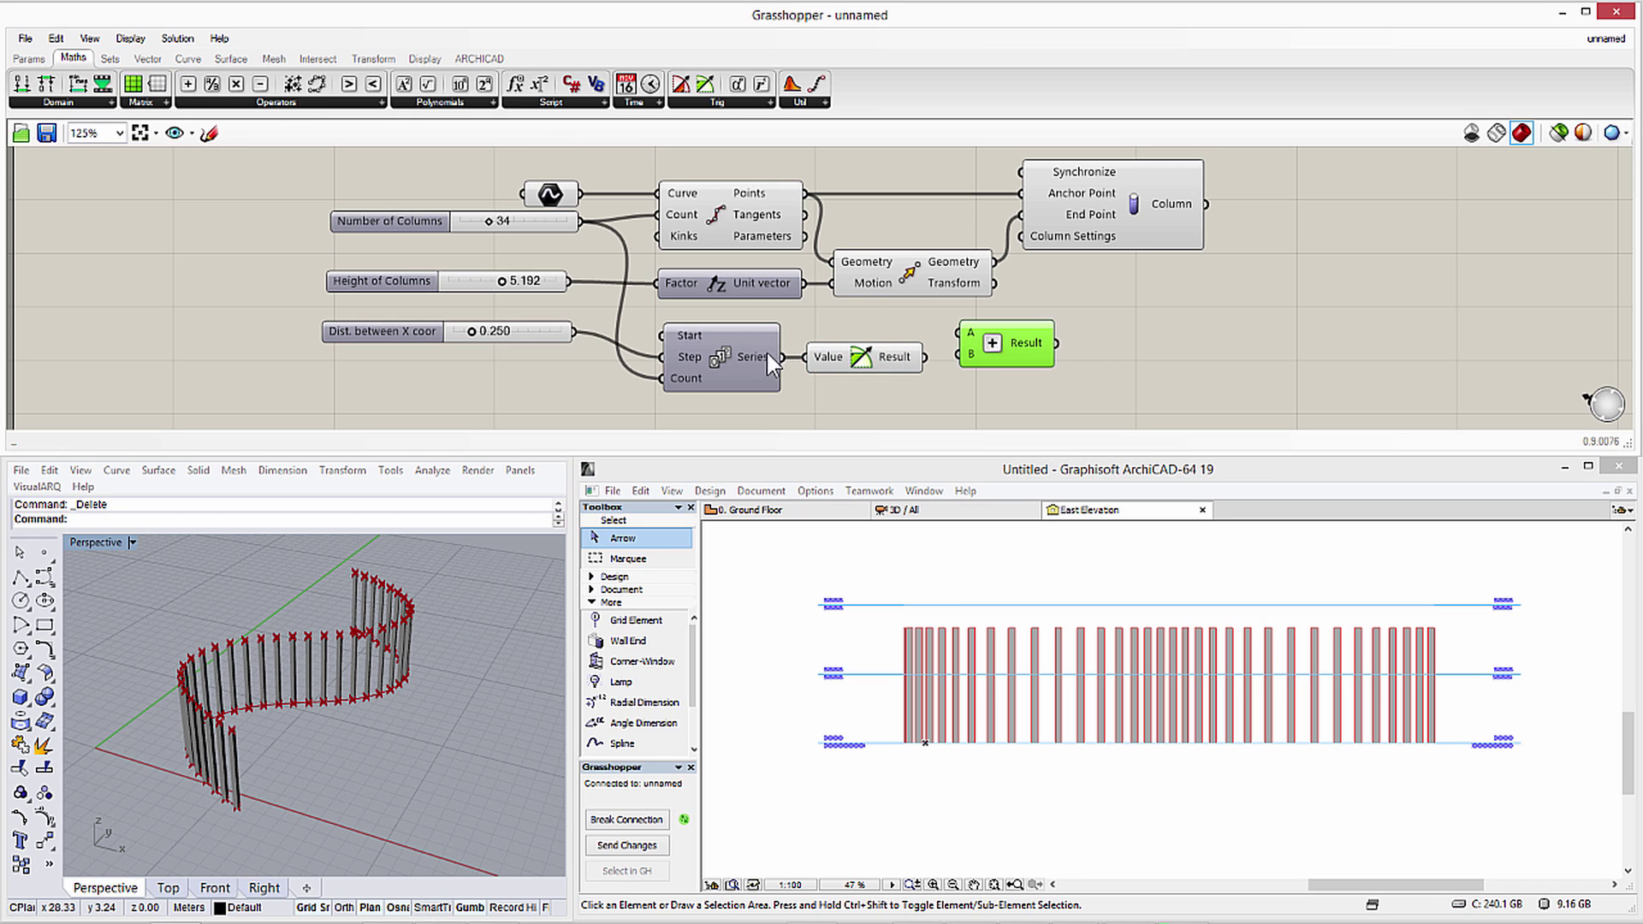
{"action": "left_click_drag", "start_coordinate": [569, 281], "coordinate": [960, 353]}
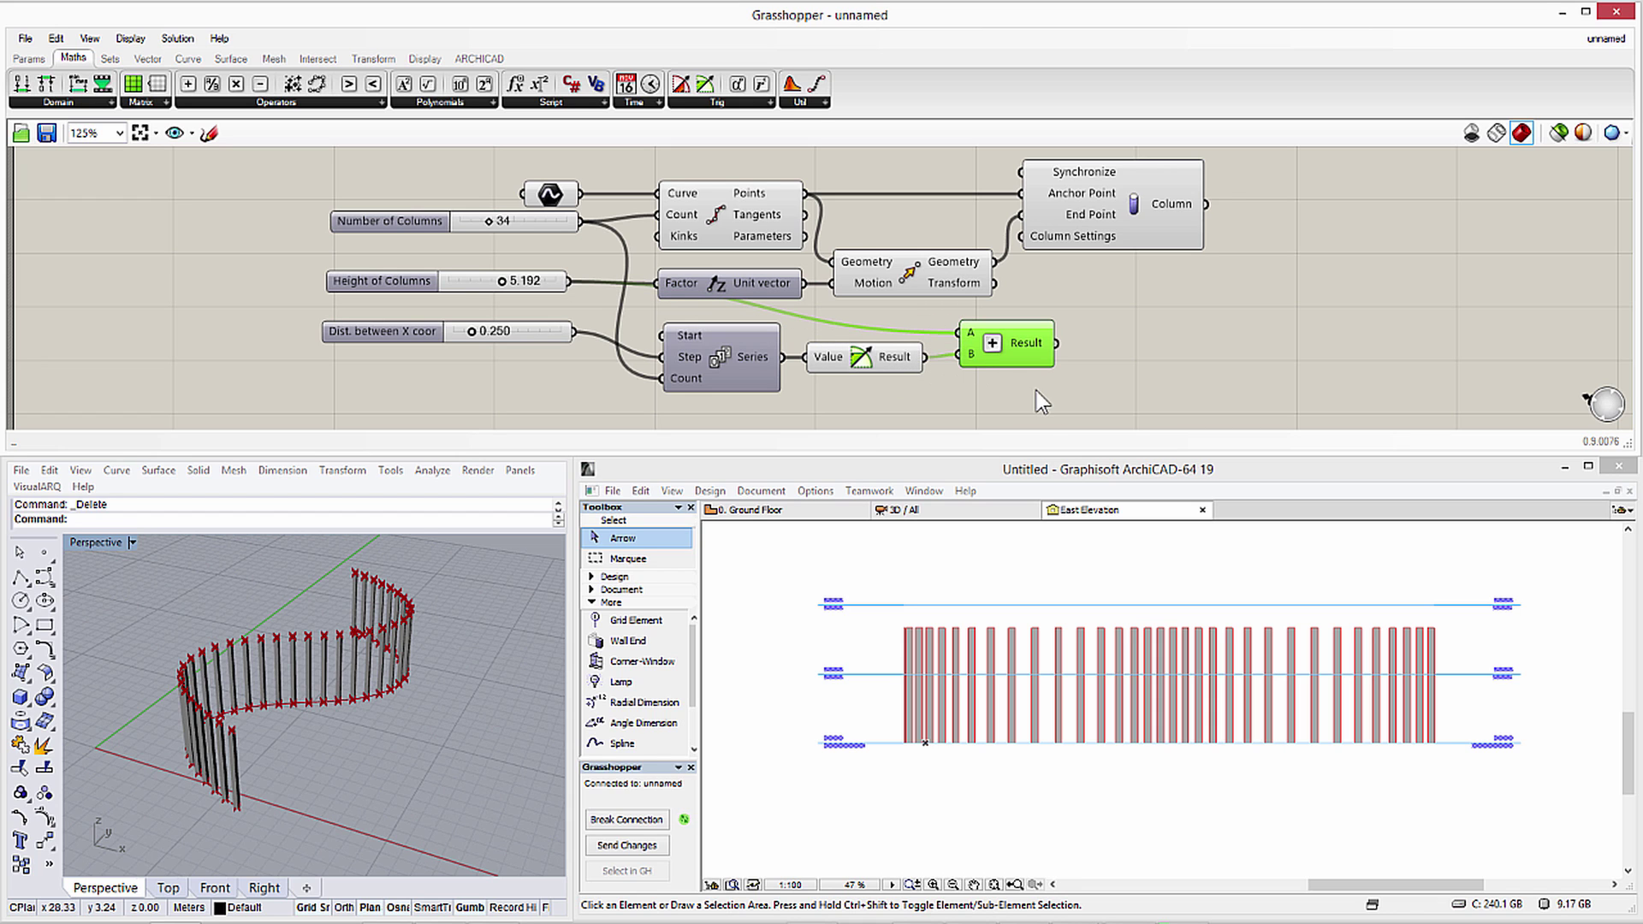
Move the Divide Curve, Unit Z, Move and Column components beyond Addition and connect Addition's Result to Unit Z's Factor.
{"action": "left_click_drag", "start_coordinate": [1258, 283], "coordinate": [1088, 224]}
{"action": "right_click_drag", "start_coordinate": [1046, 351], "coordinate": [779, 352]}
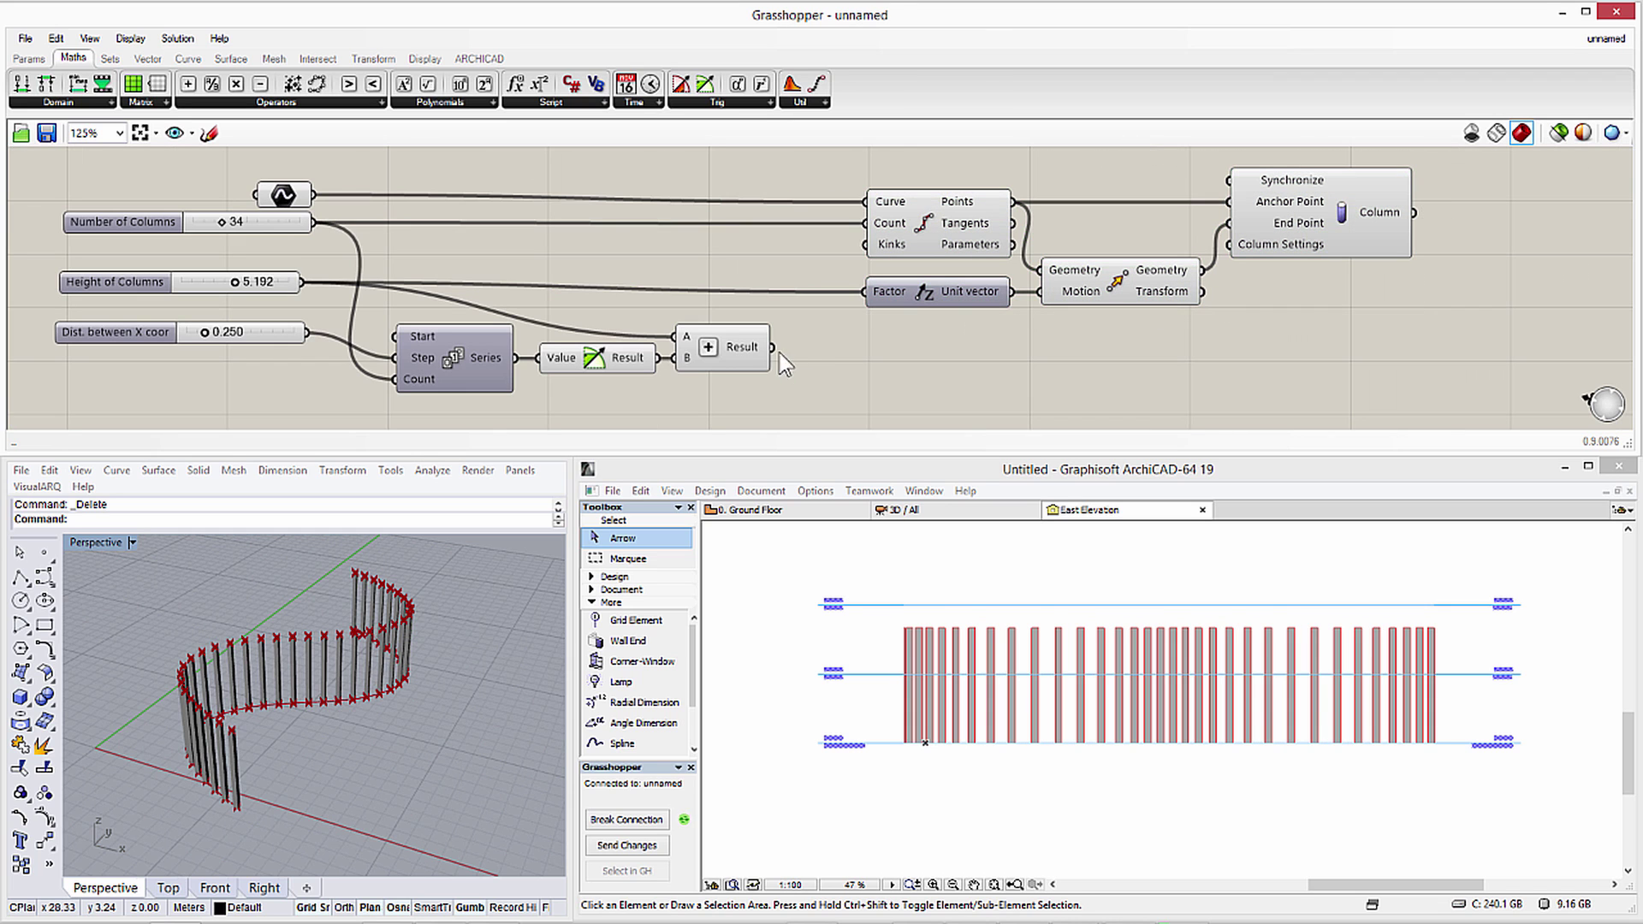
{"action": "left_click_drag", "start_coordinate": [773, 347], "coordinate": [862, 293]}
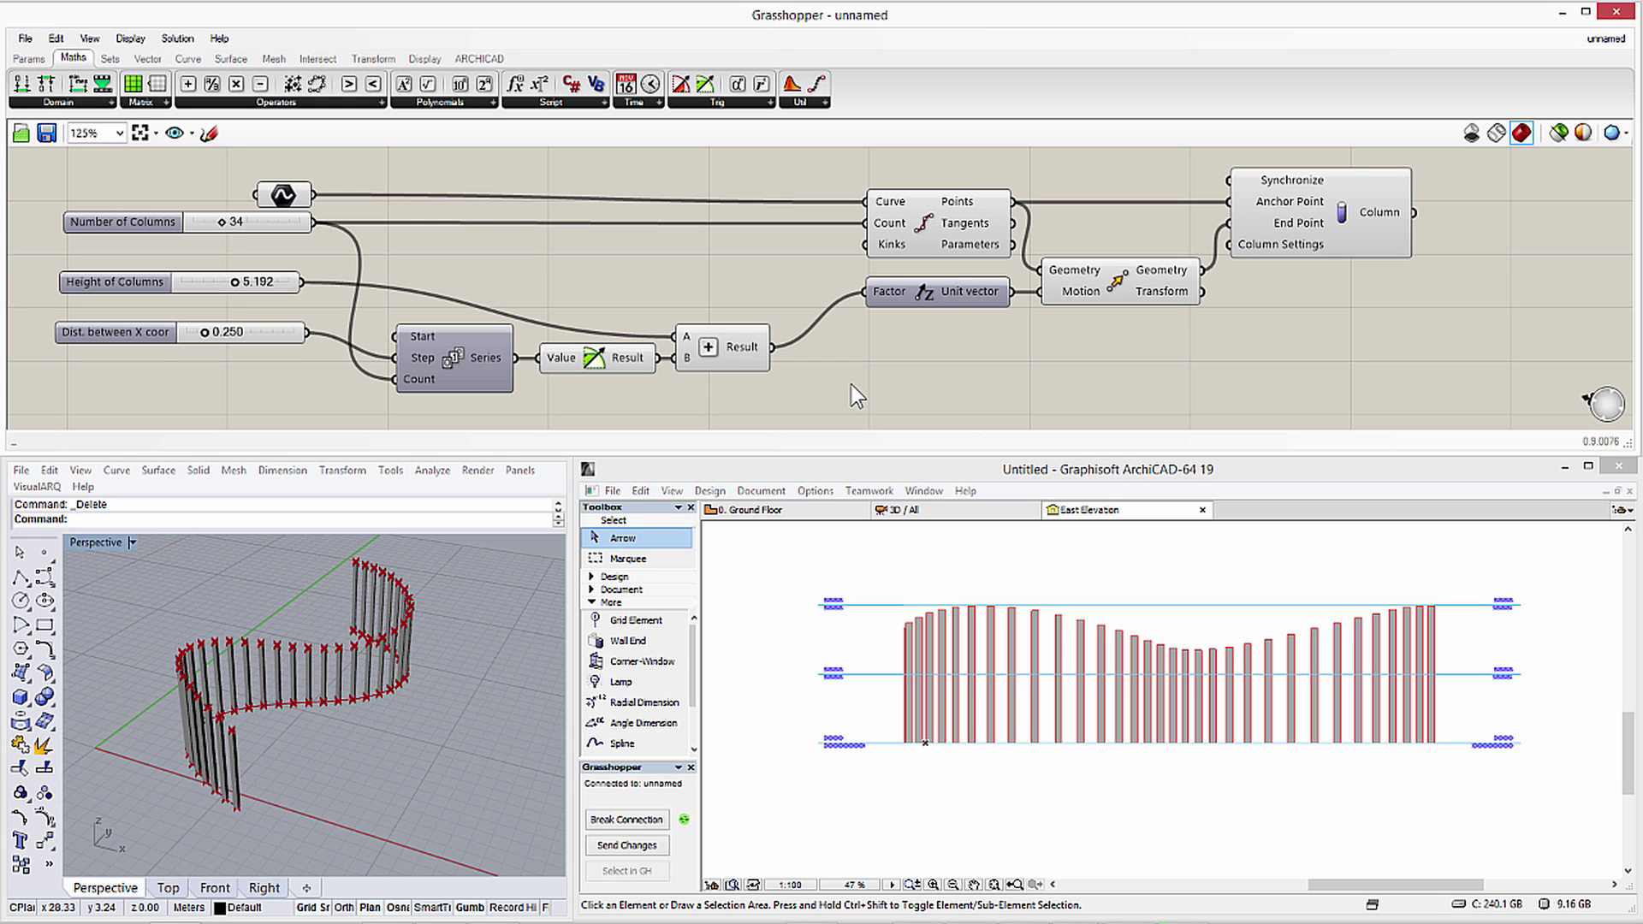
Set the Dist. between X coor slider to 0.560 and Number of Columns to 44.
{"action": "left_click_drag", "start_coordinate": [211, 333], "coordinate": [244, 335]}
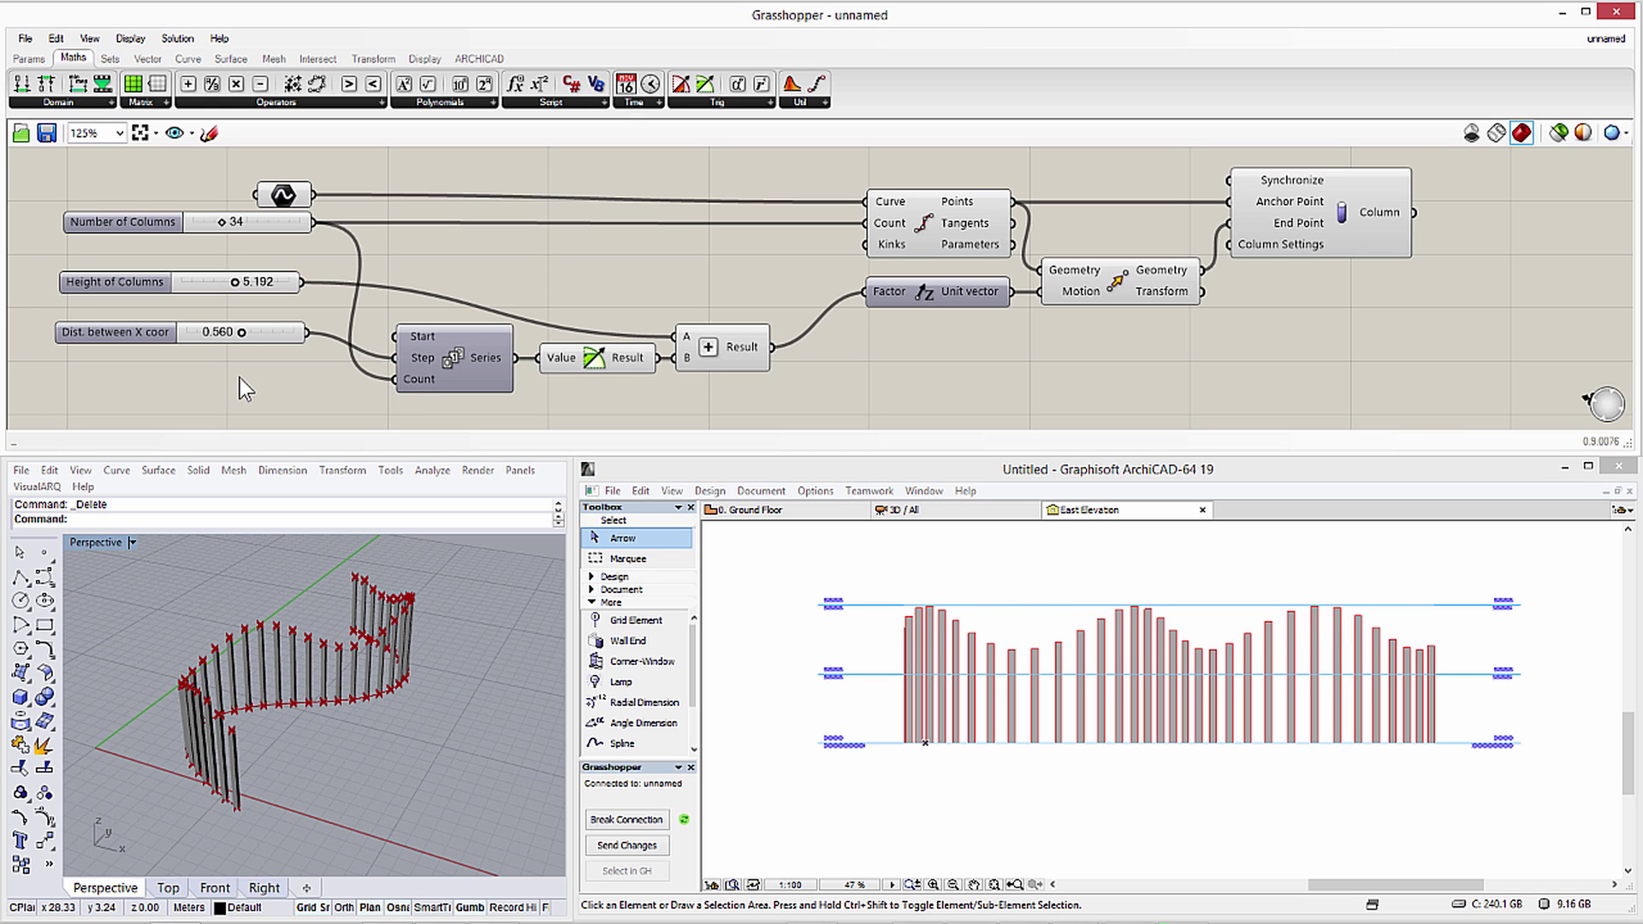
{"action": "left_click_drag", "start_coordinate": [221, 222], "coordinate": [232, 222]}
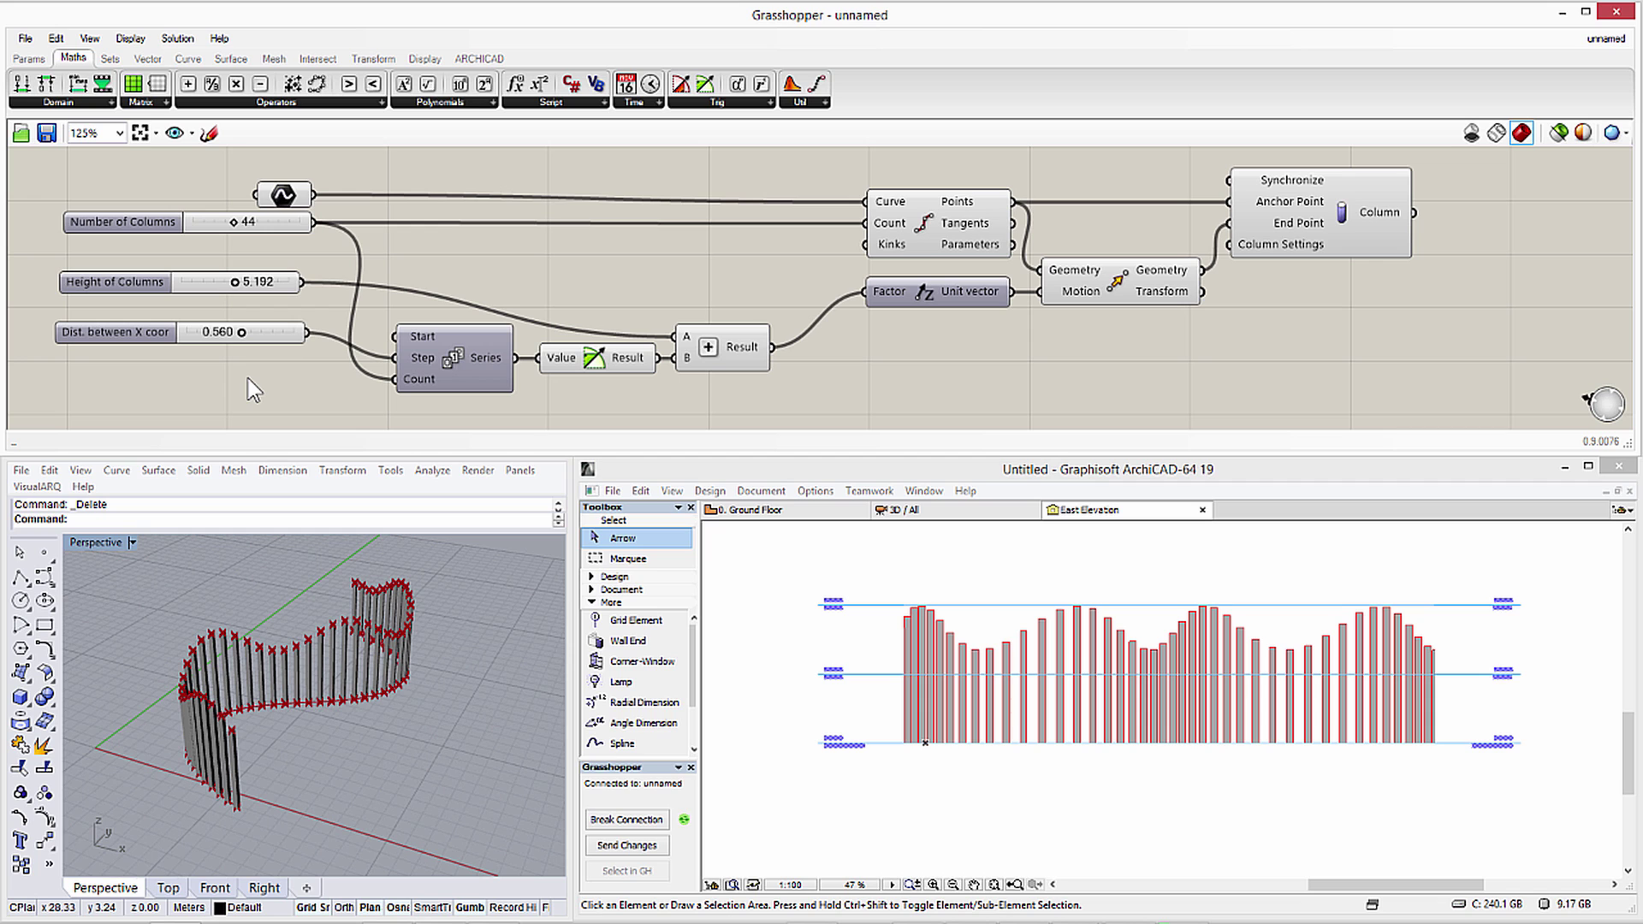
Place a Column Settings component ahead of Column and move the Move component up clear of it.
{"action": "left_click", "coordinate": [475, 58]}
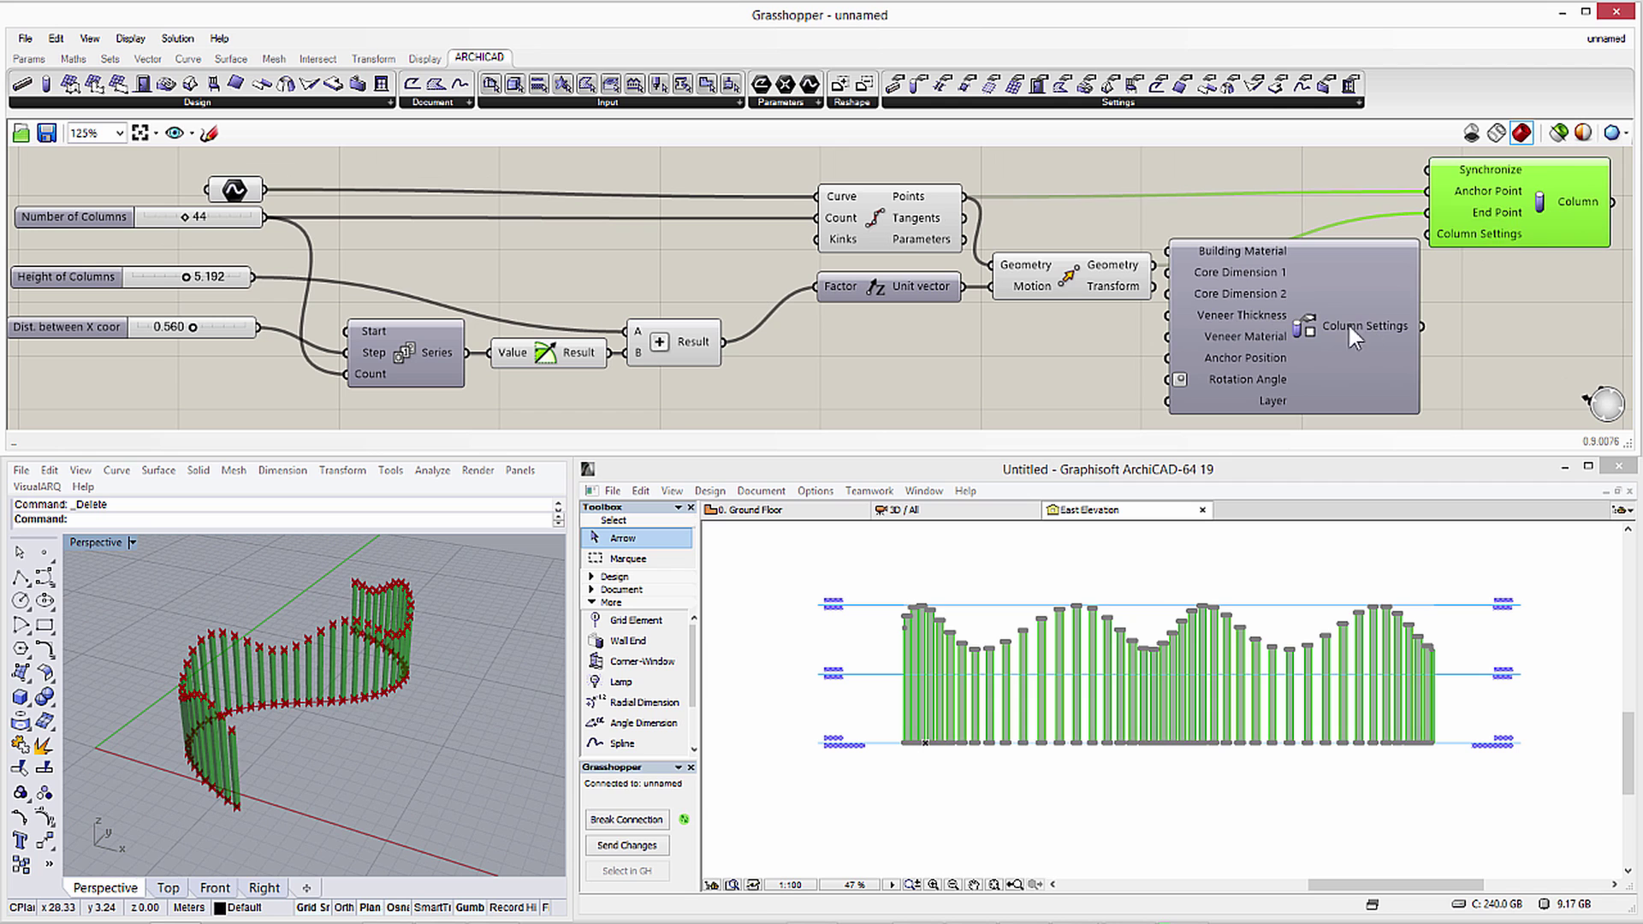
{"action": "left_click", "coordinate": [1333, 320]}
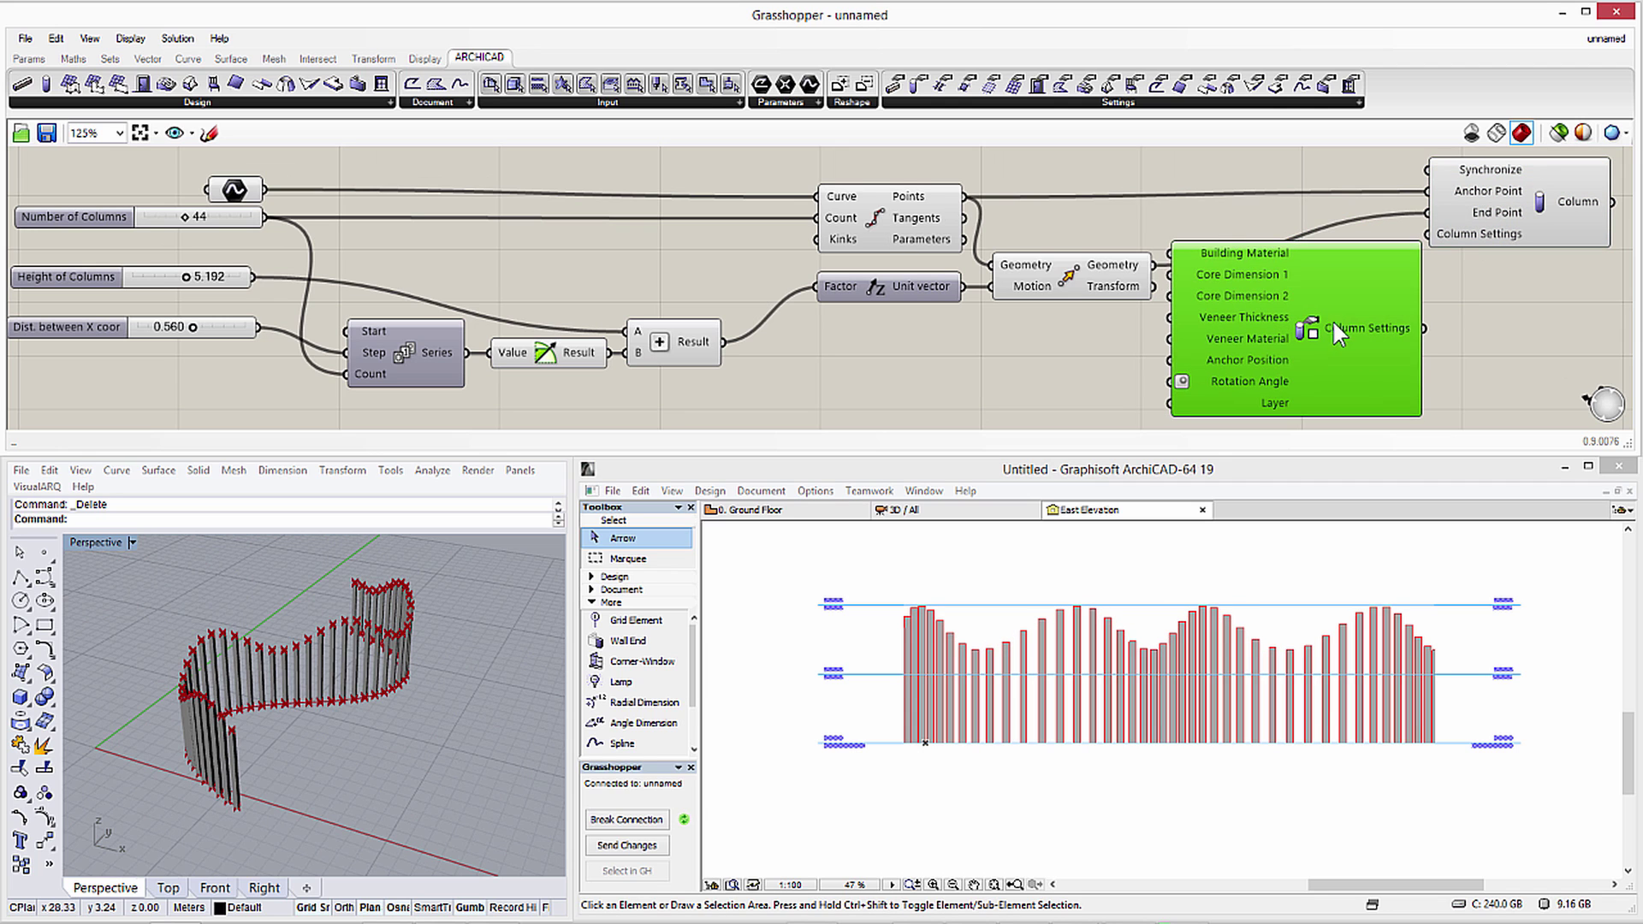
{"action": "left_click_drag", "start_coordinate": [1071, 276], "coordinate": [1075, 225]}
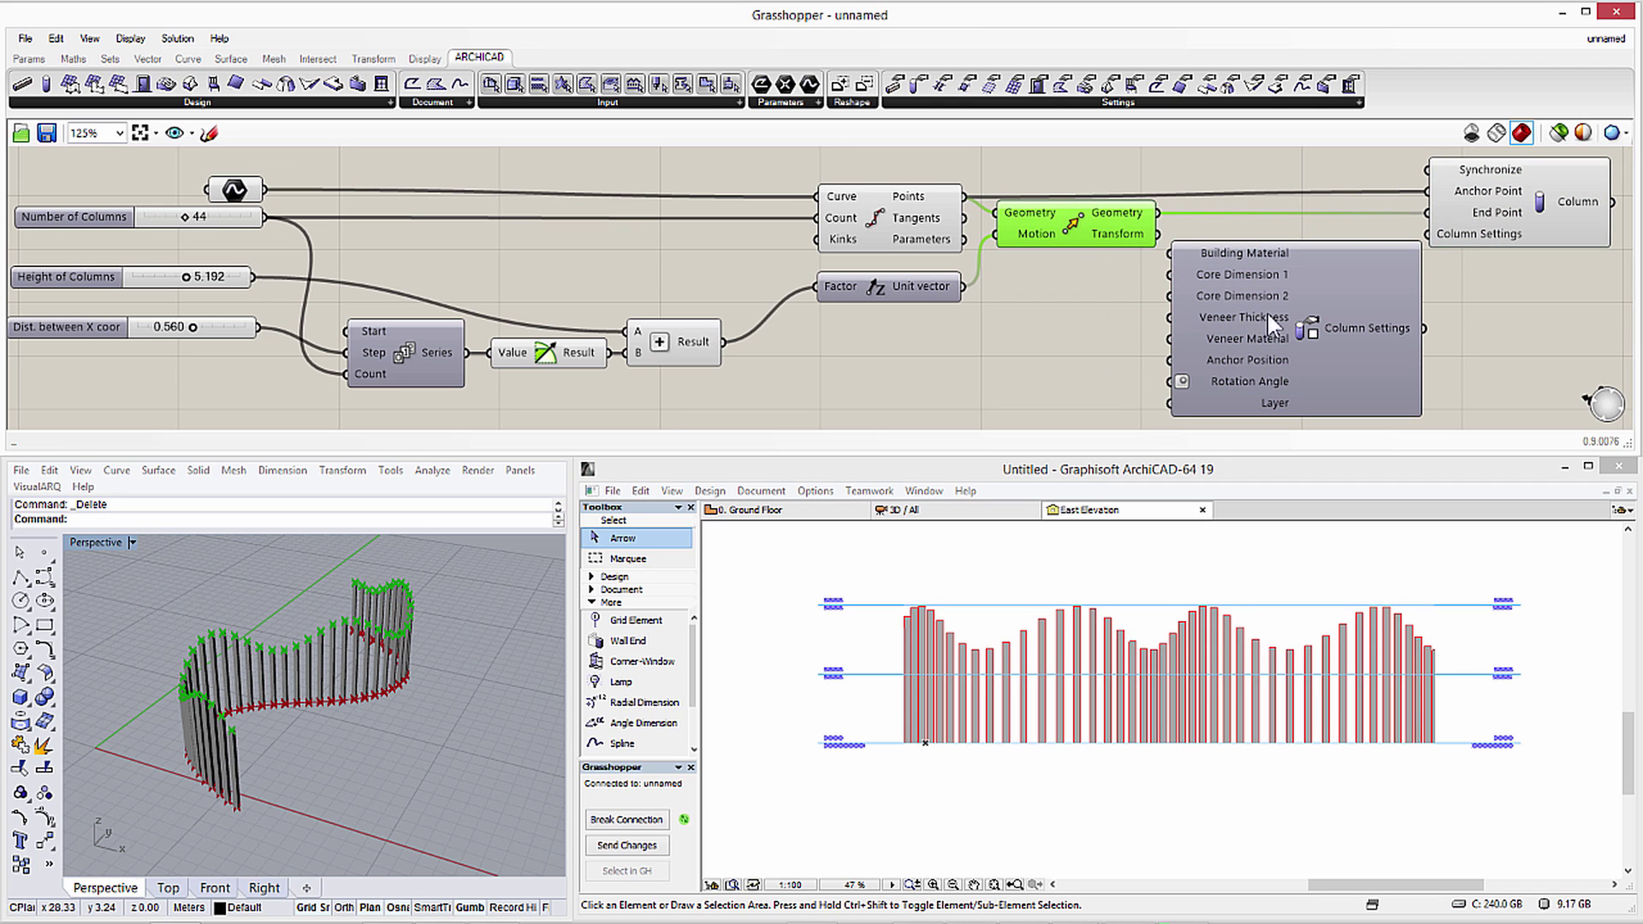
{"action": "left_click", "coordinate": [1436, 371]}
Set the Column Settings component's structure of ARCHICAD column to Circular.
{"action": "right_click", "coordinate": [1297, 326]}
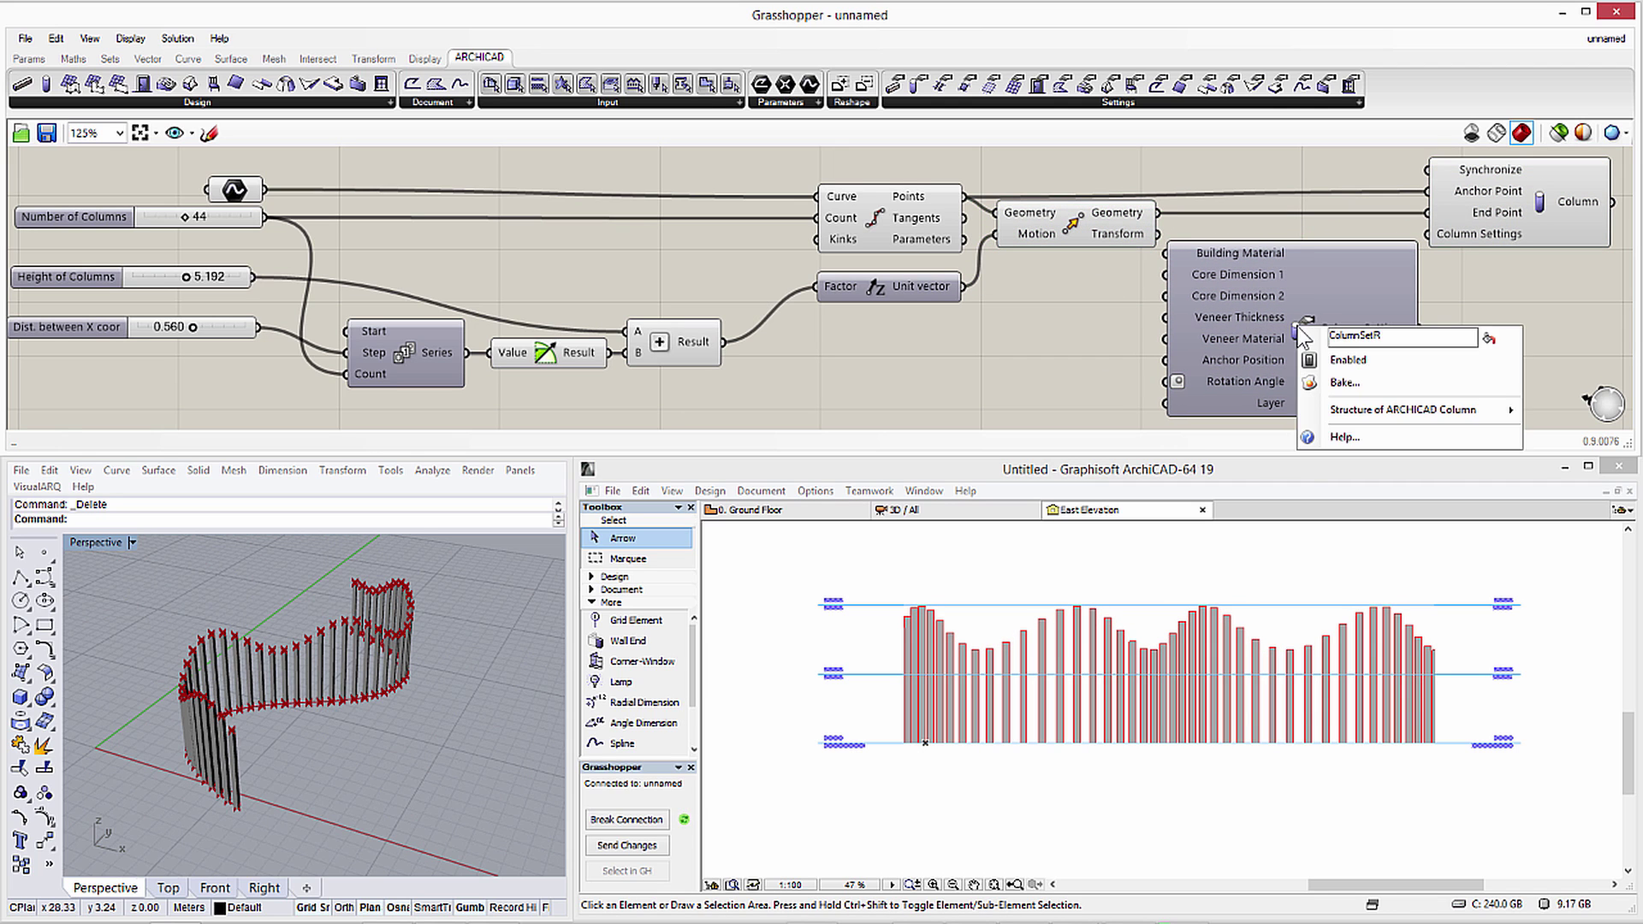
{"action": "mouse_move", "coordinate": [1369, 412]}
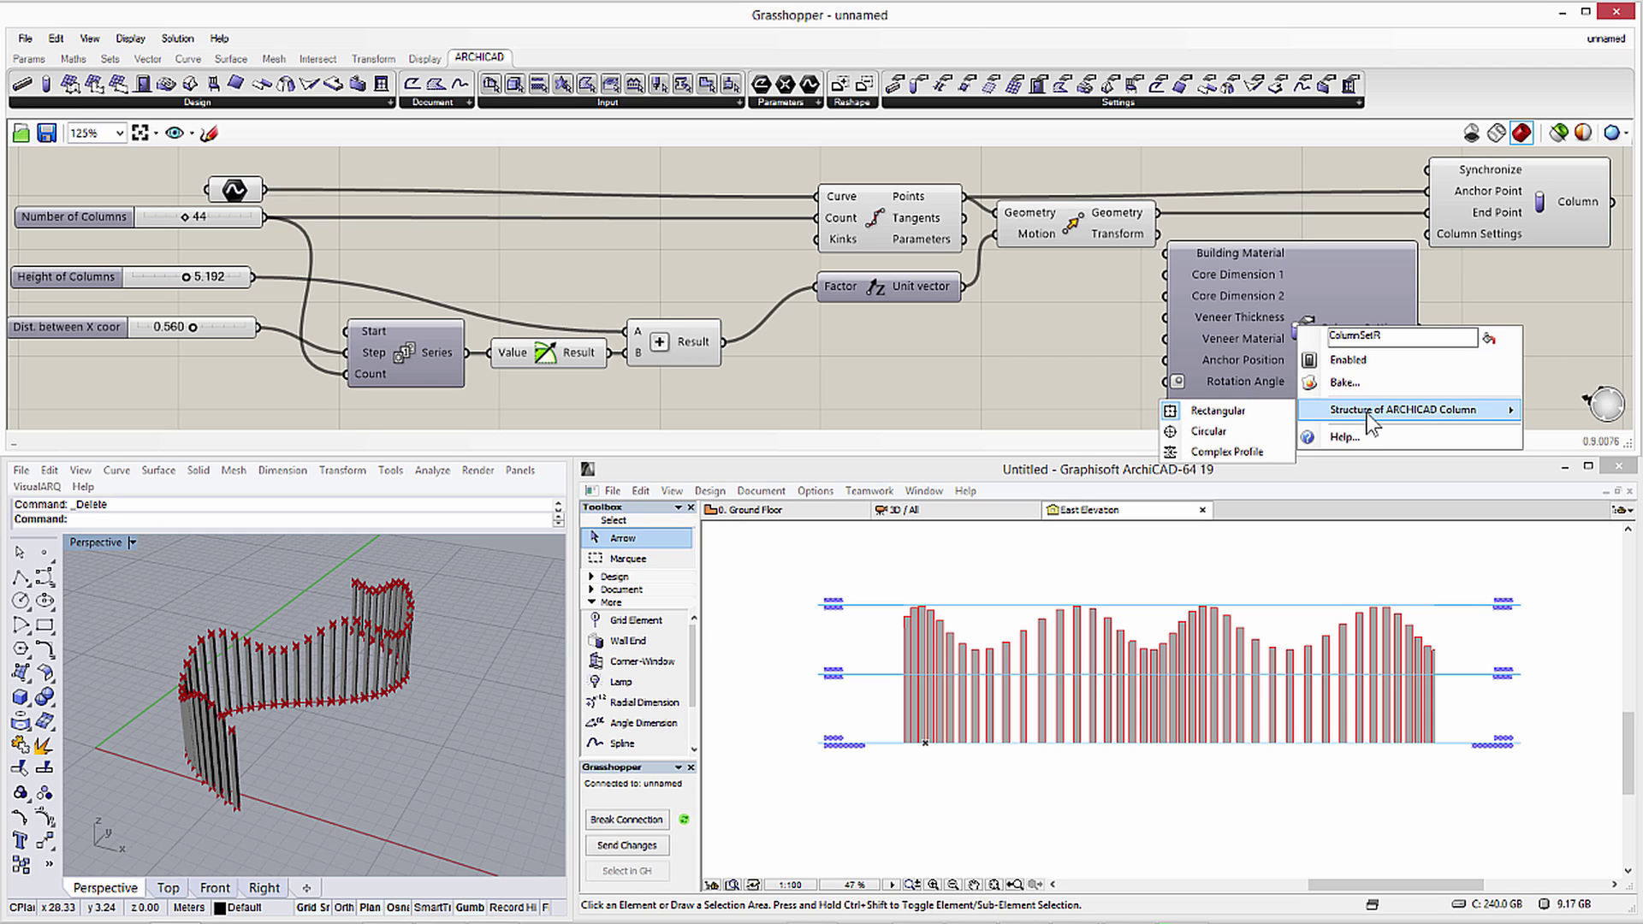
{"action": "left_click", "coordinate": [1218, 435]}
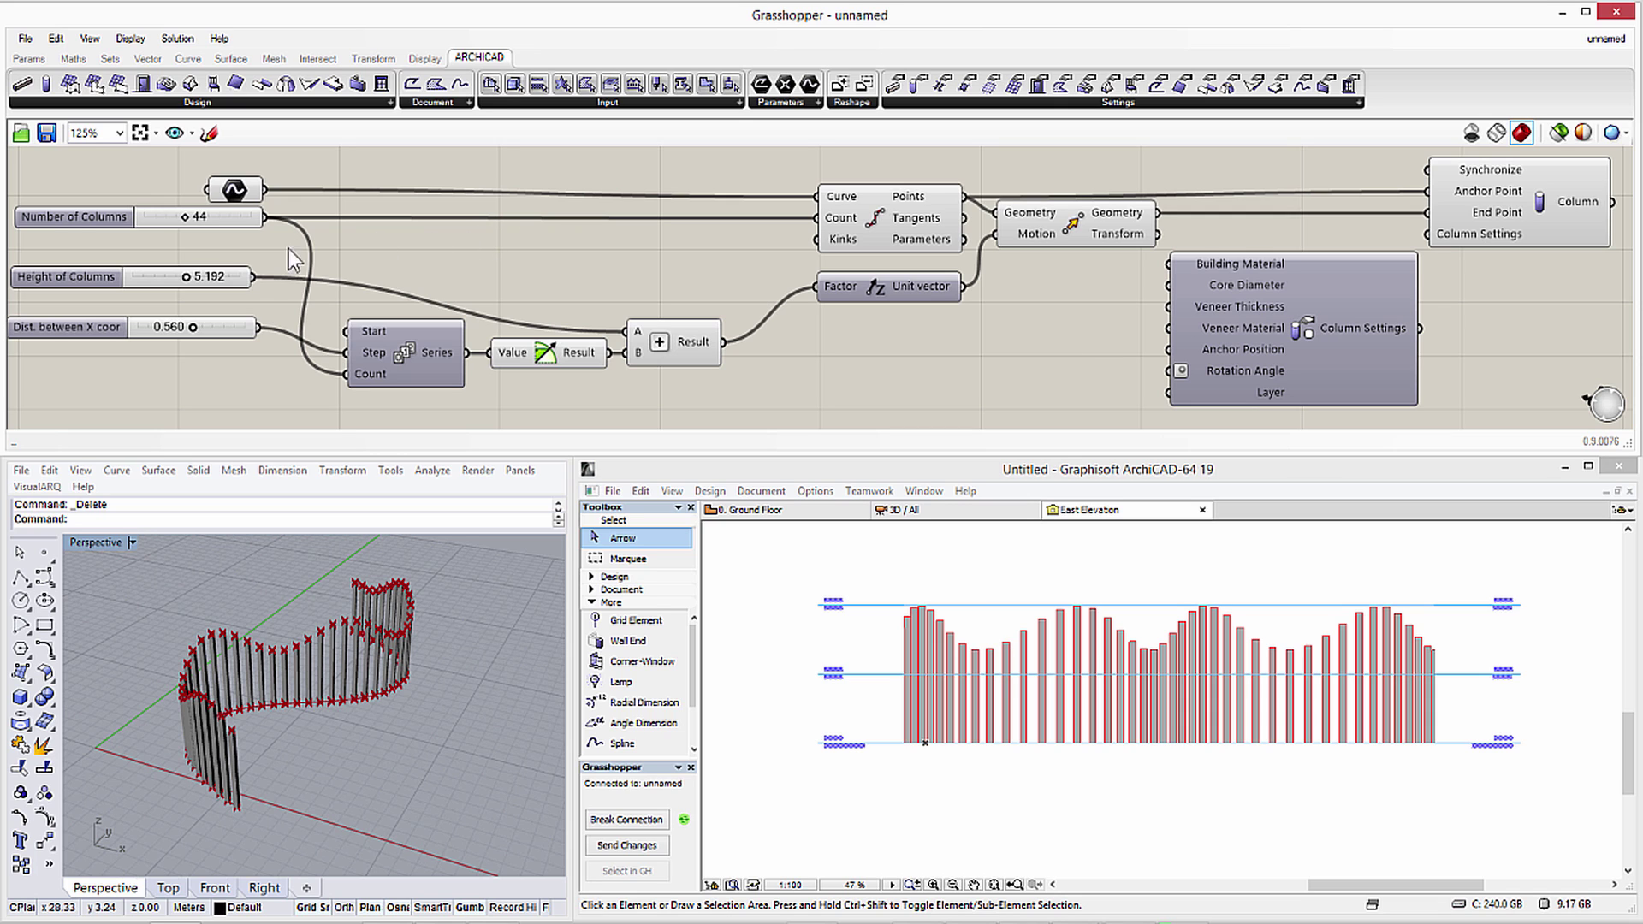
Duplicate the Height of Columns slider to just below Unit Z and rename the copy Width of Columns.
{"action": "left_click", "coordinate": [105, 279]}
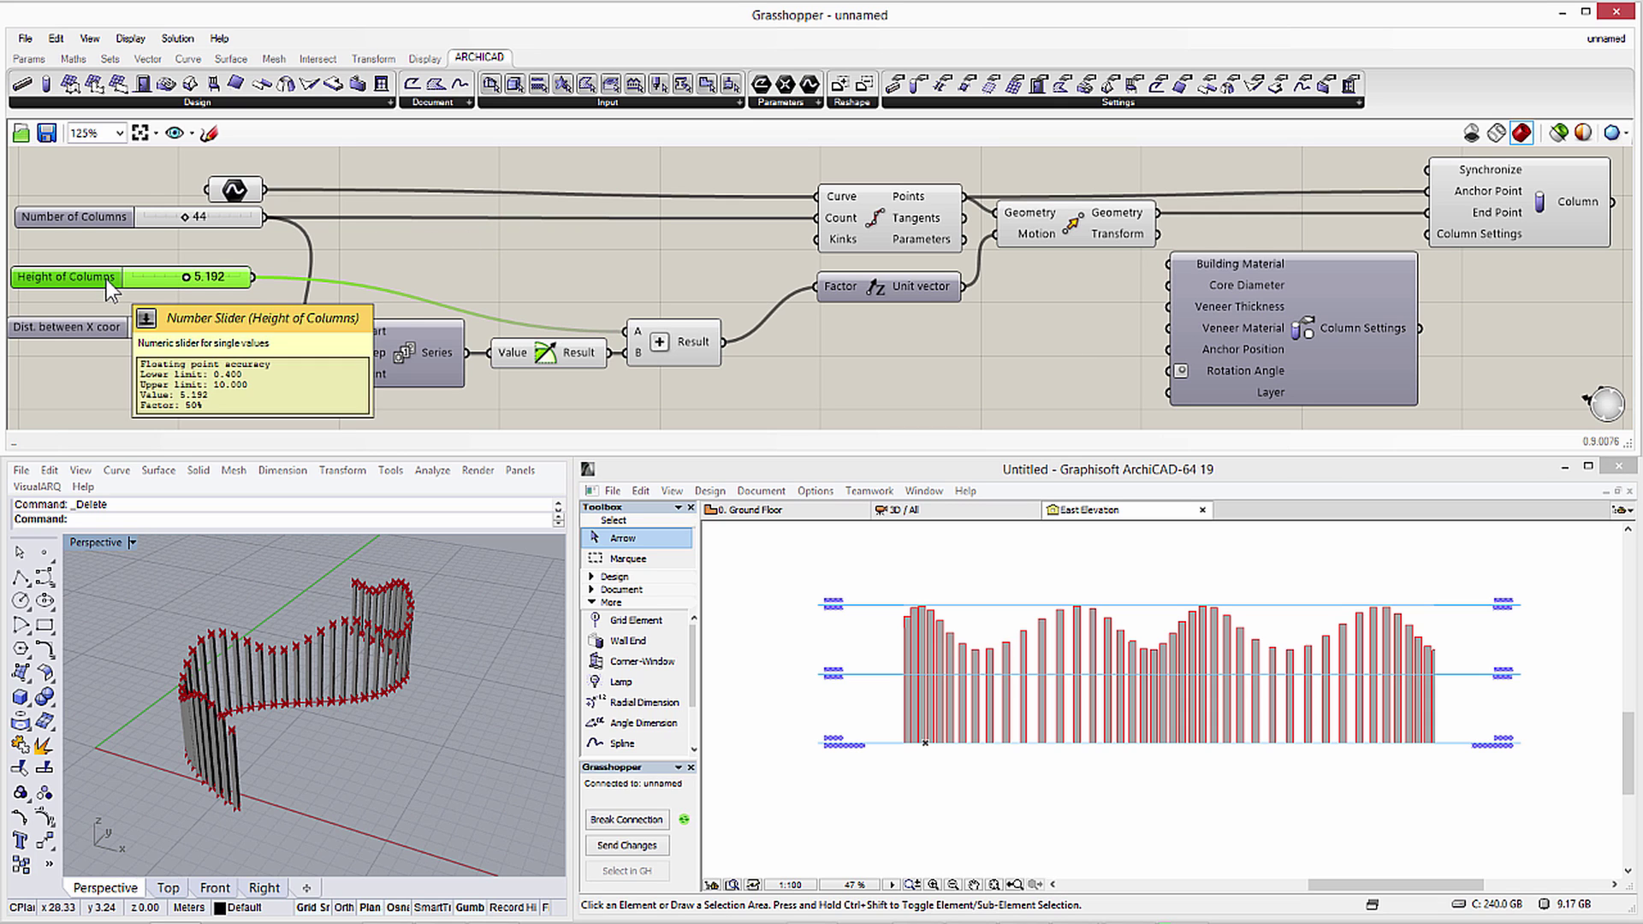
{"action": "left_click_drag", "start_coordinate": [106, 280], "coordinate": [918, 338], "text": "alt"}
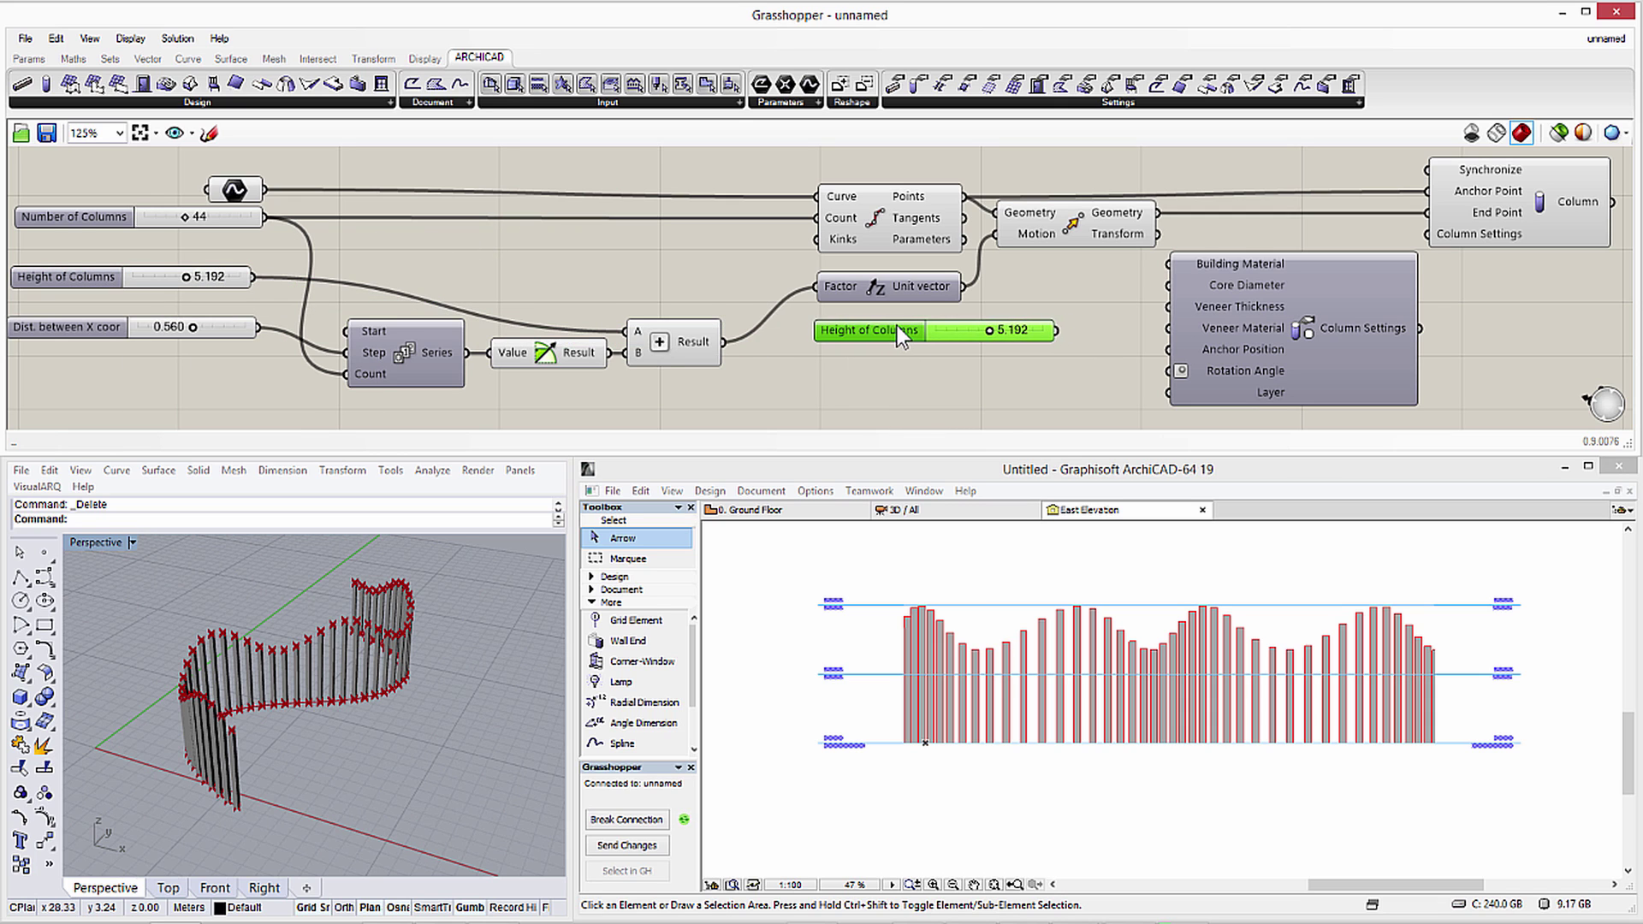
{"action": "double_click", "coordinate": [900, 338]}
{"action": "double_click", "coordinate": [881, 195]}
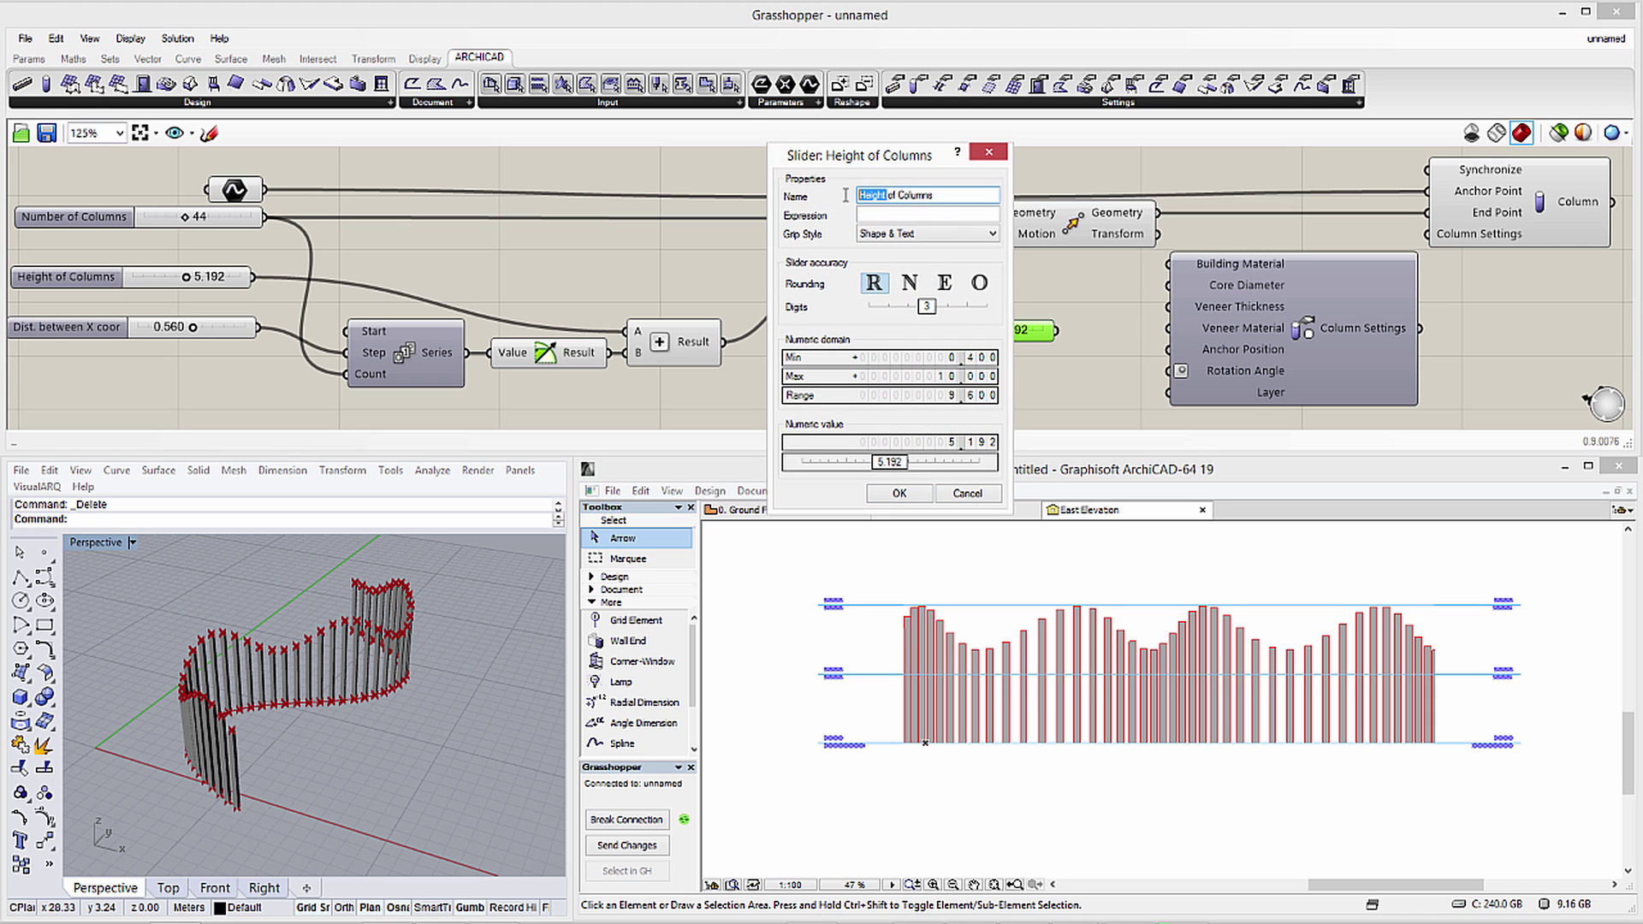
{"action": "type", "text": "Width"}
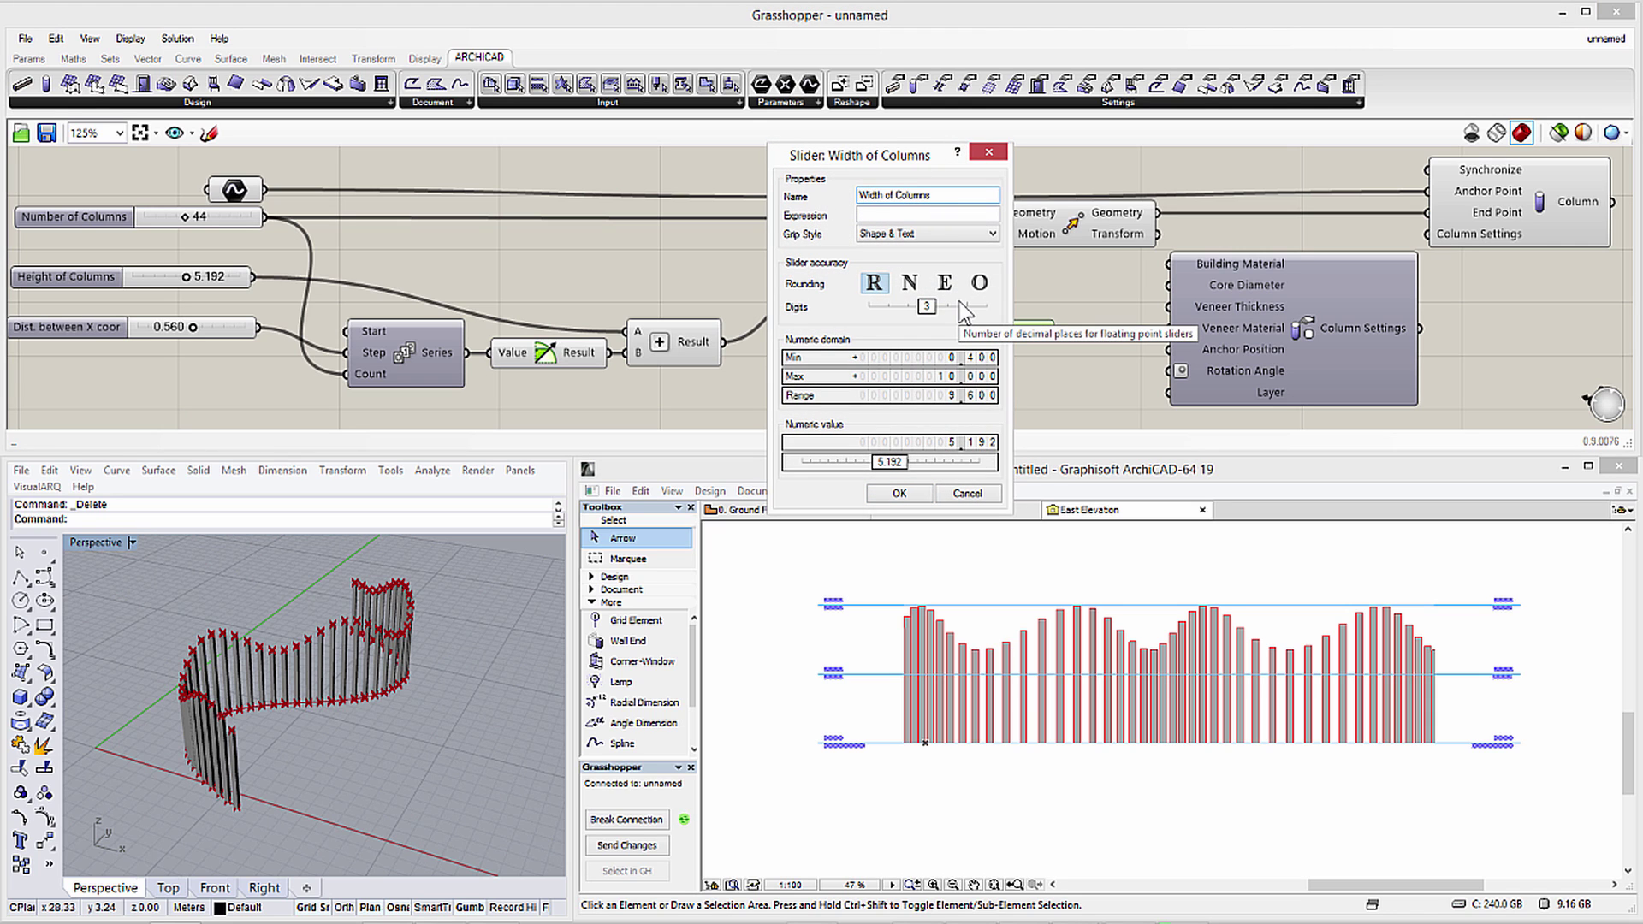
Set the Width of Columns slider's numeric domain to a minimum of 0.1 and a maximum of 1.
{"action": "double_click", "coordinate": [923, 360]}
{"action": "type", "text": "0.1"}
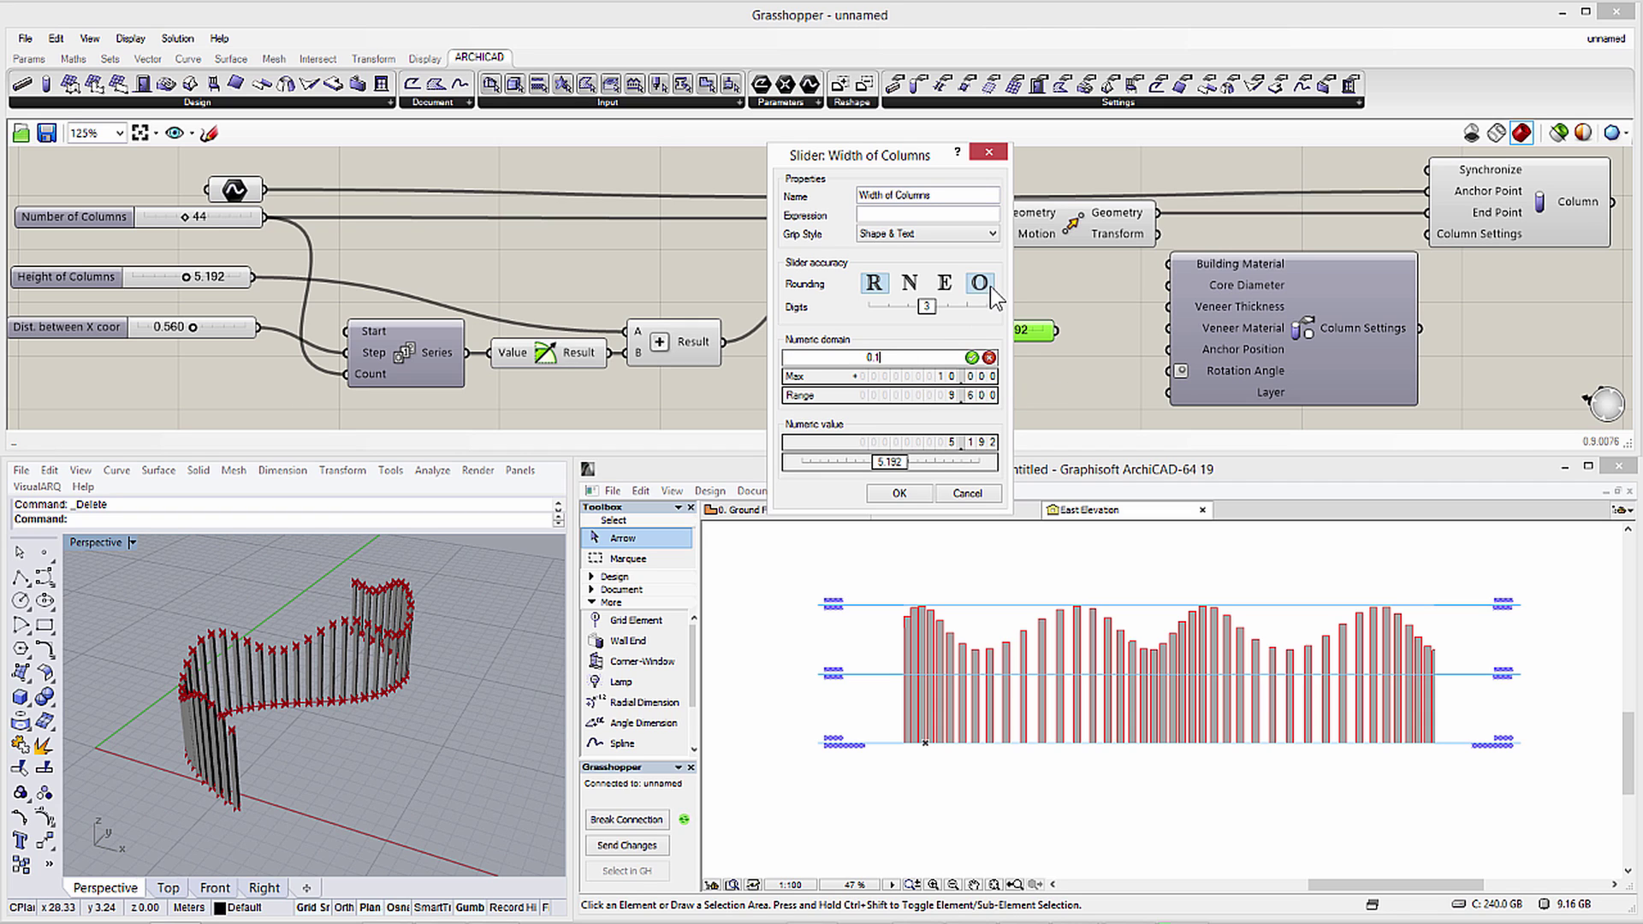
{"action": "key", "text": "Return"}
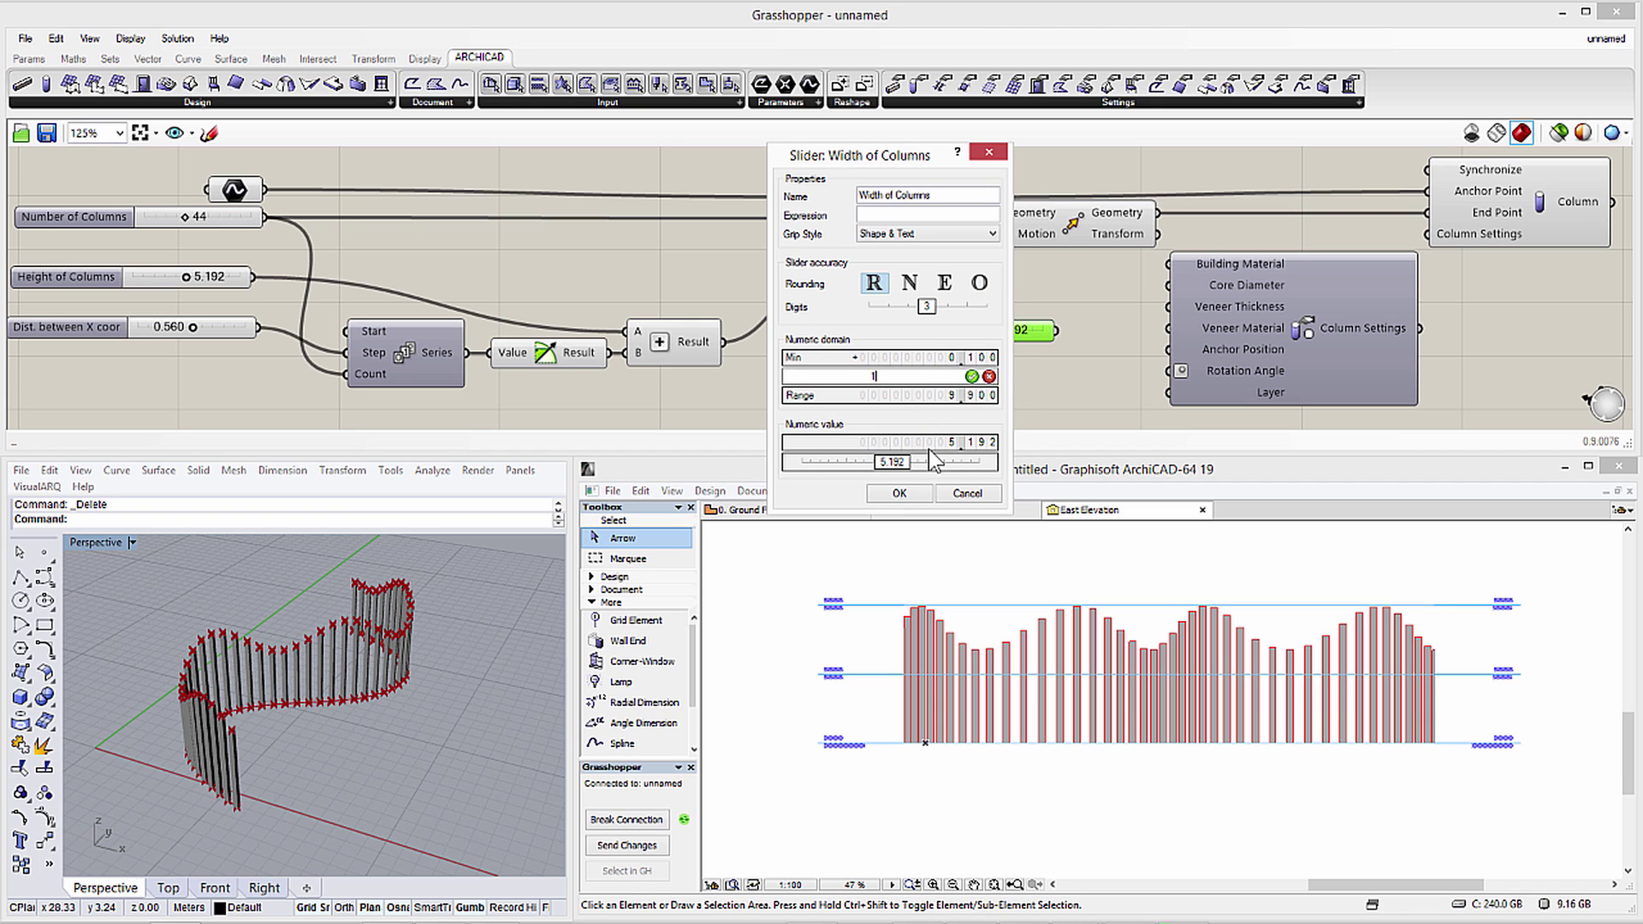
{"action": "left_click", "coordinate": [900, 493]}
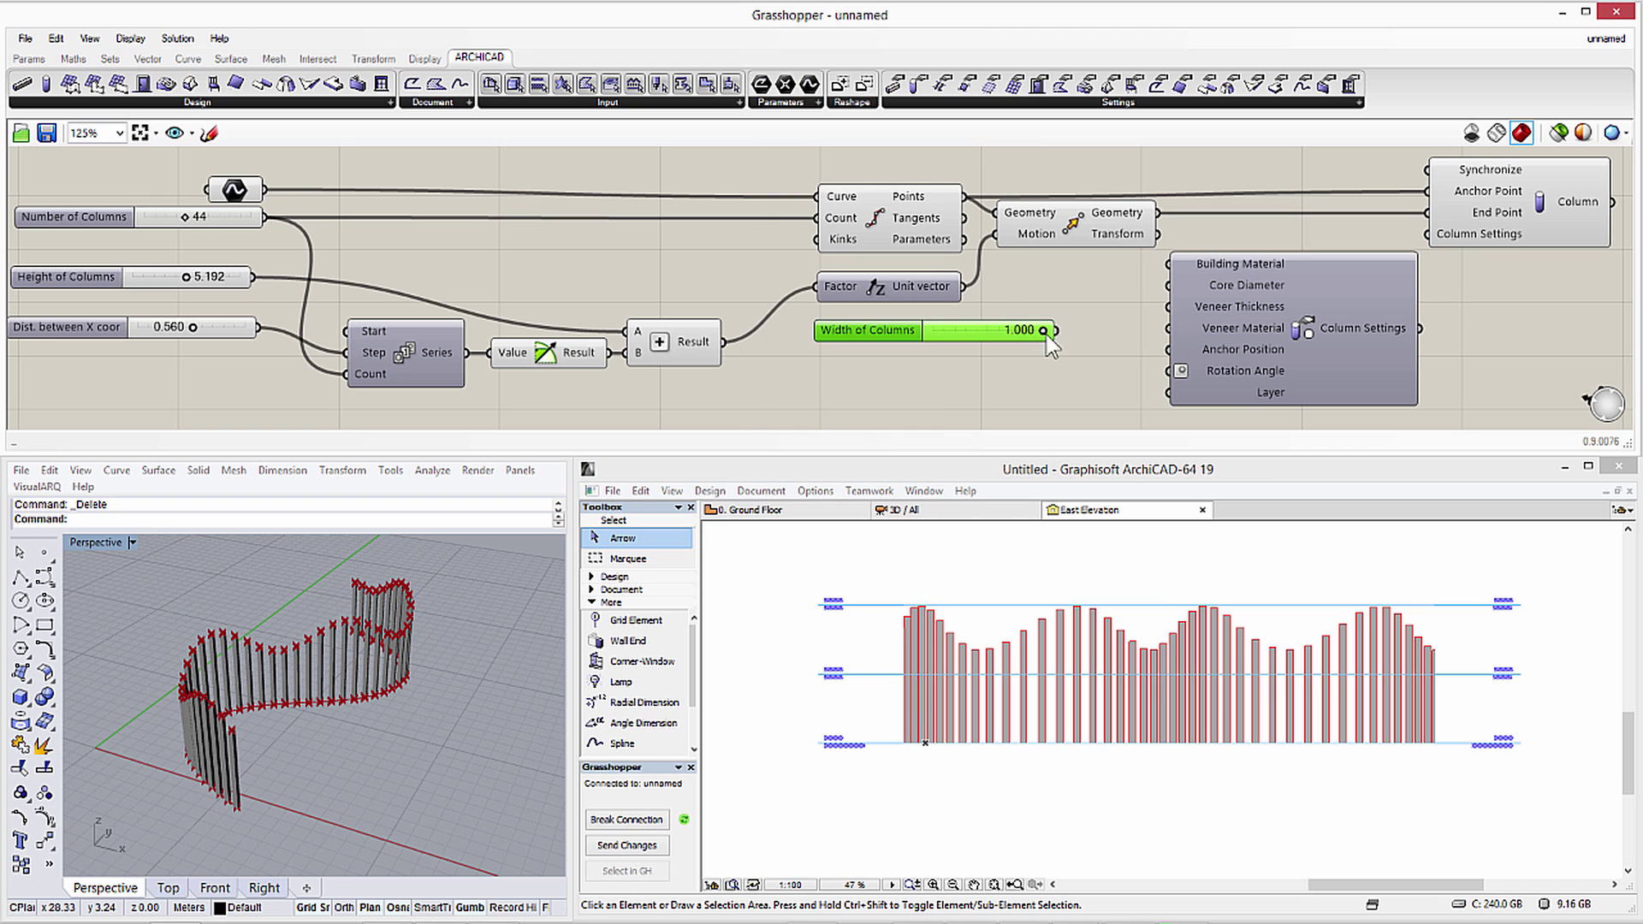
Set Width of Columns to 0.203, wire it to Column Settings' Core Diameter, and connect Column Settings to the Column component's Column Settings input.
{"action": "left_click_drag", "start_coordinate": [1043, 330], "coordinate": [947, 332]}
{"action": "left_click_drag", "start_coordinate": [1058, 331], "coordinate": [1169, 285]}
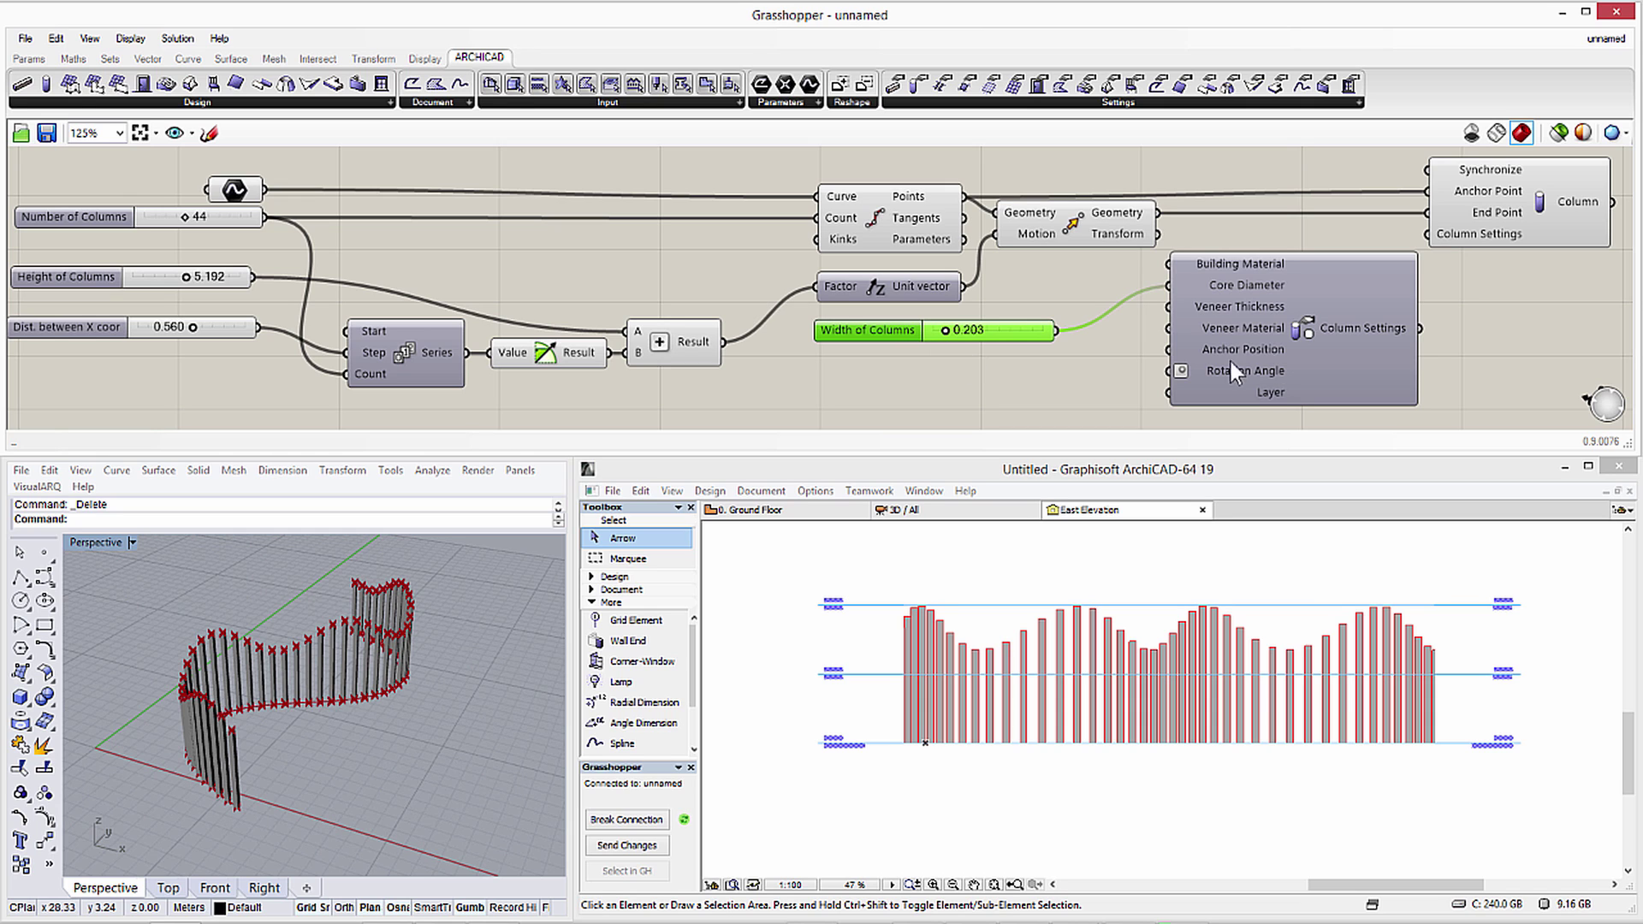
{"action": "left_click_drag", "start_coordinate": [1419, 327], "coordinate": [1428, 233]}
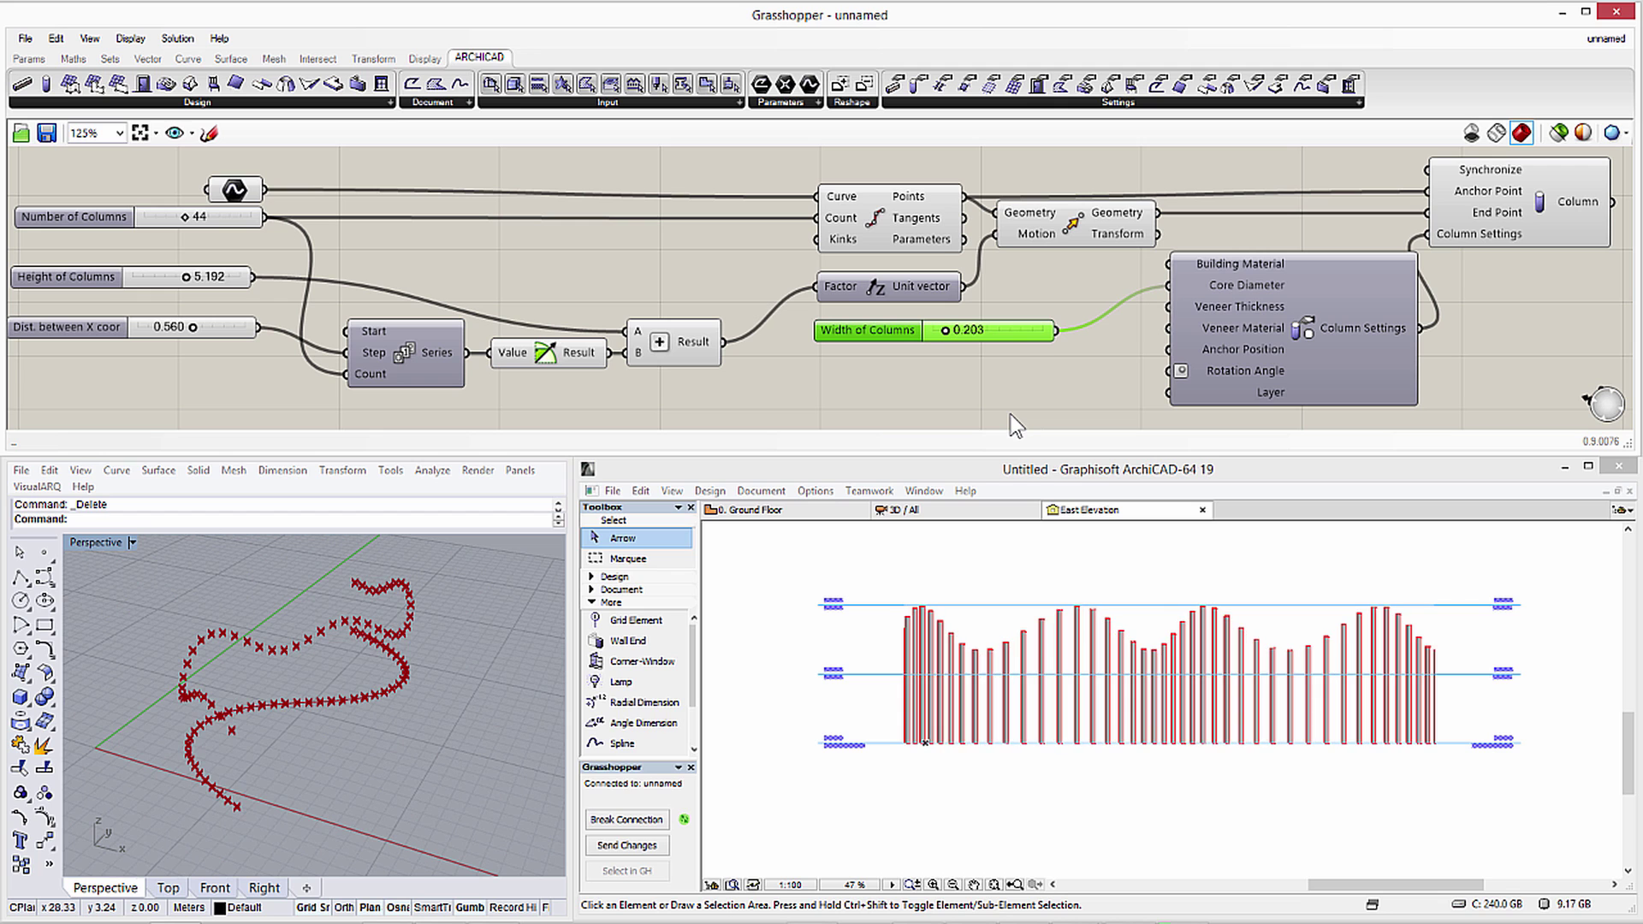
With ARCHICAD's 3D view open, set Width of Columns to 0.126, Number of Columns to 76 and Dist. between X coor to 0.351.
{"action": "left_click", "coordinate": [907, 509]}
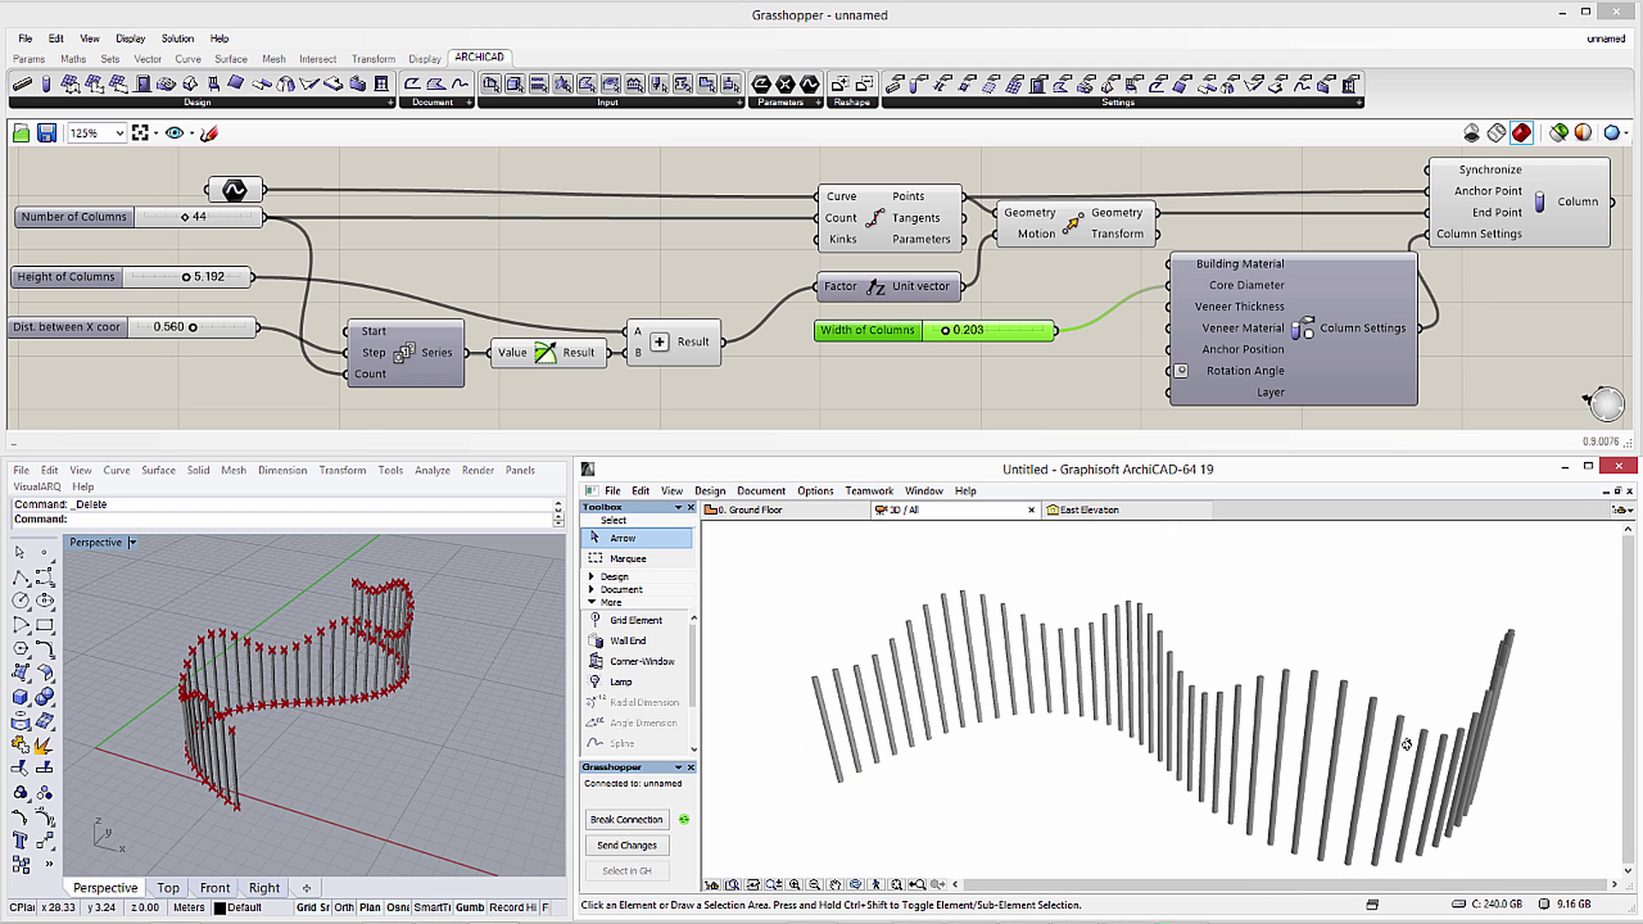
{"action": "left_click_drag", "start_coordinate": [945, 334], "coordinate": [935, 332]}
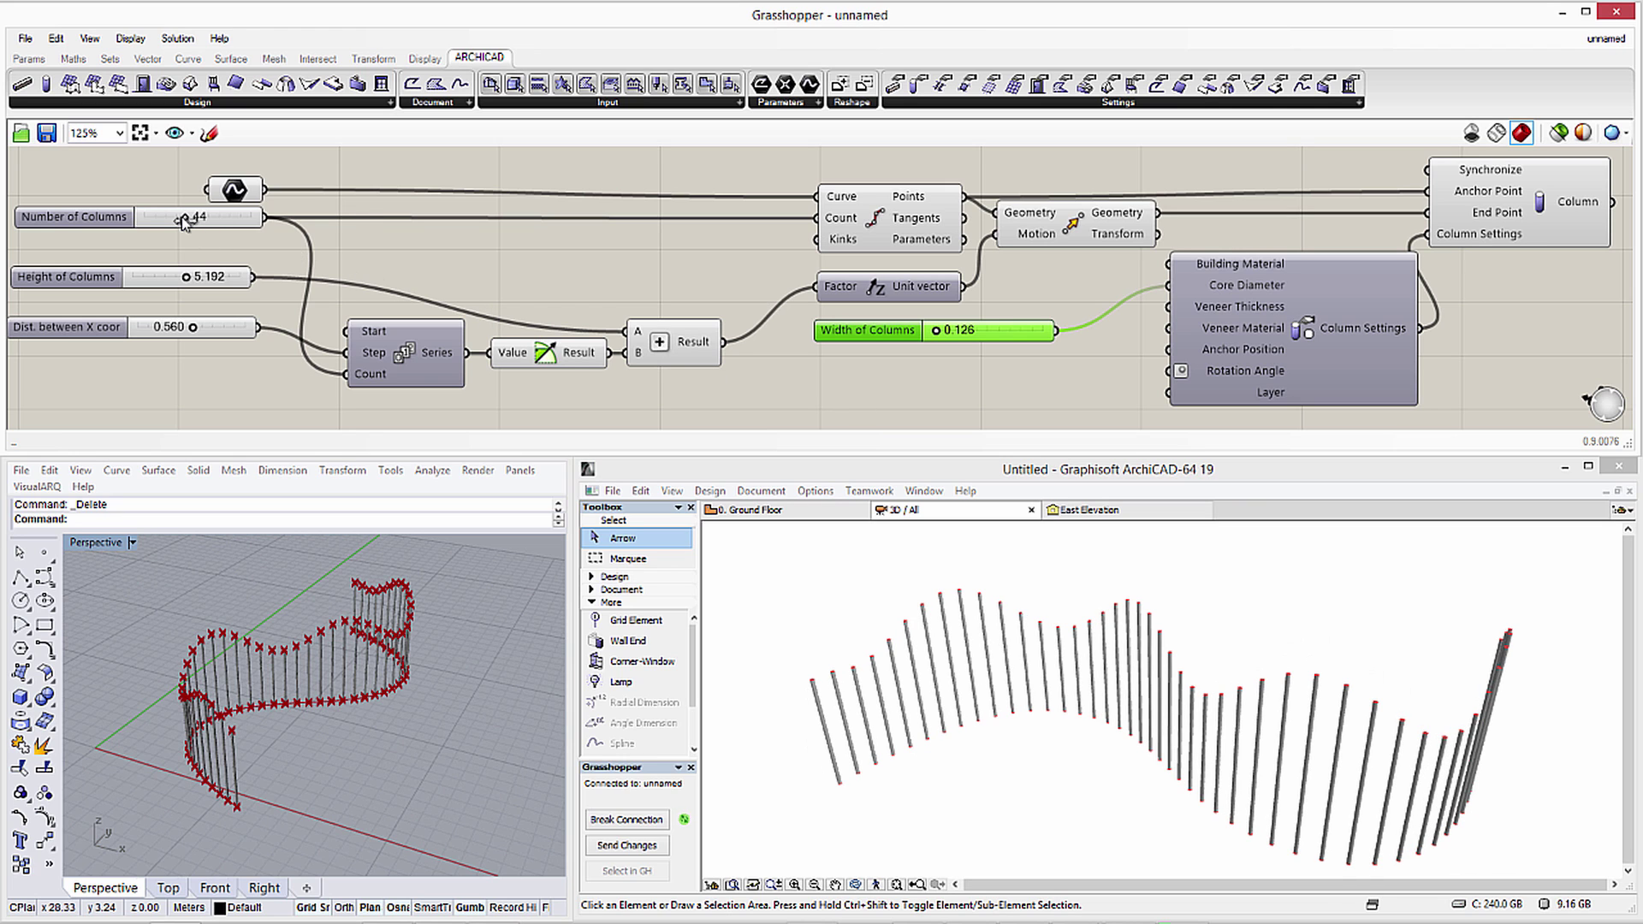
{"action": "left_click_drag", "start_coordinate": [185, 217], "coordinate": [223, 219]}
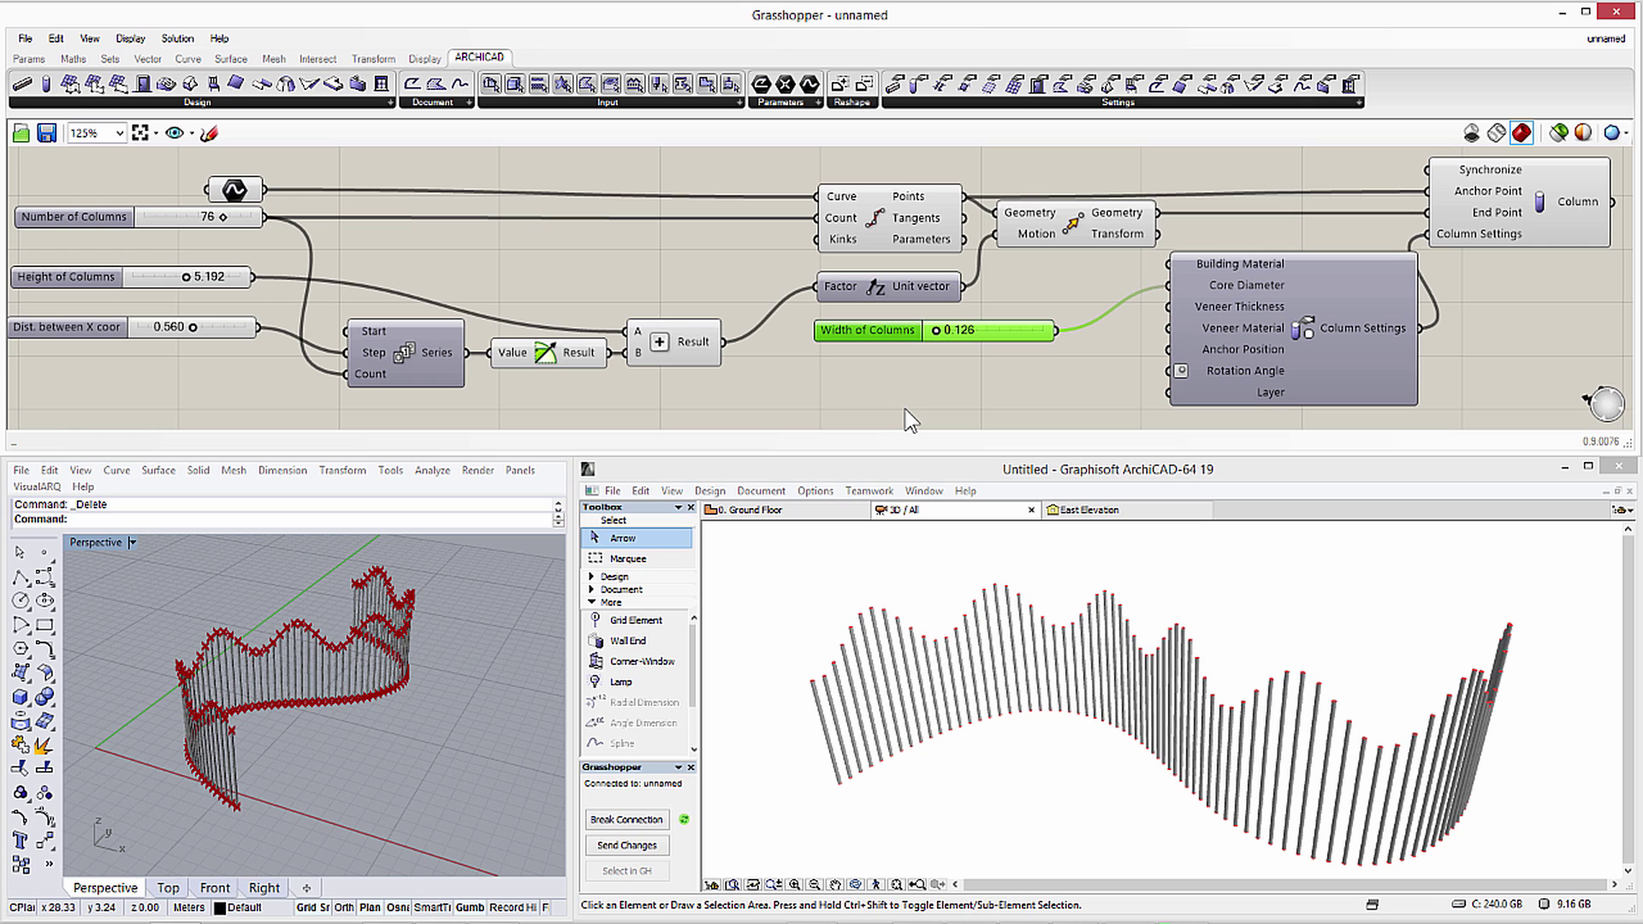
{"action": "left_click", "coordinate": [114, 330]}
{"action": "left_click_drag", "start_coordinate": [113, 331], "coordinate": [183, 329]}
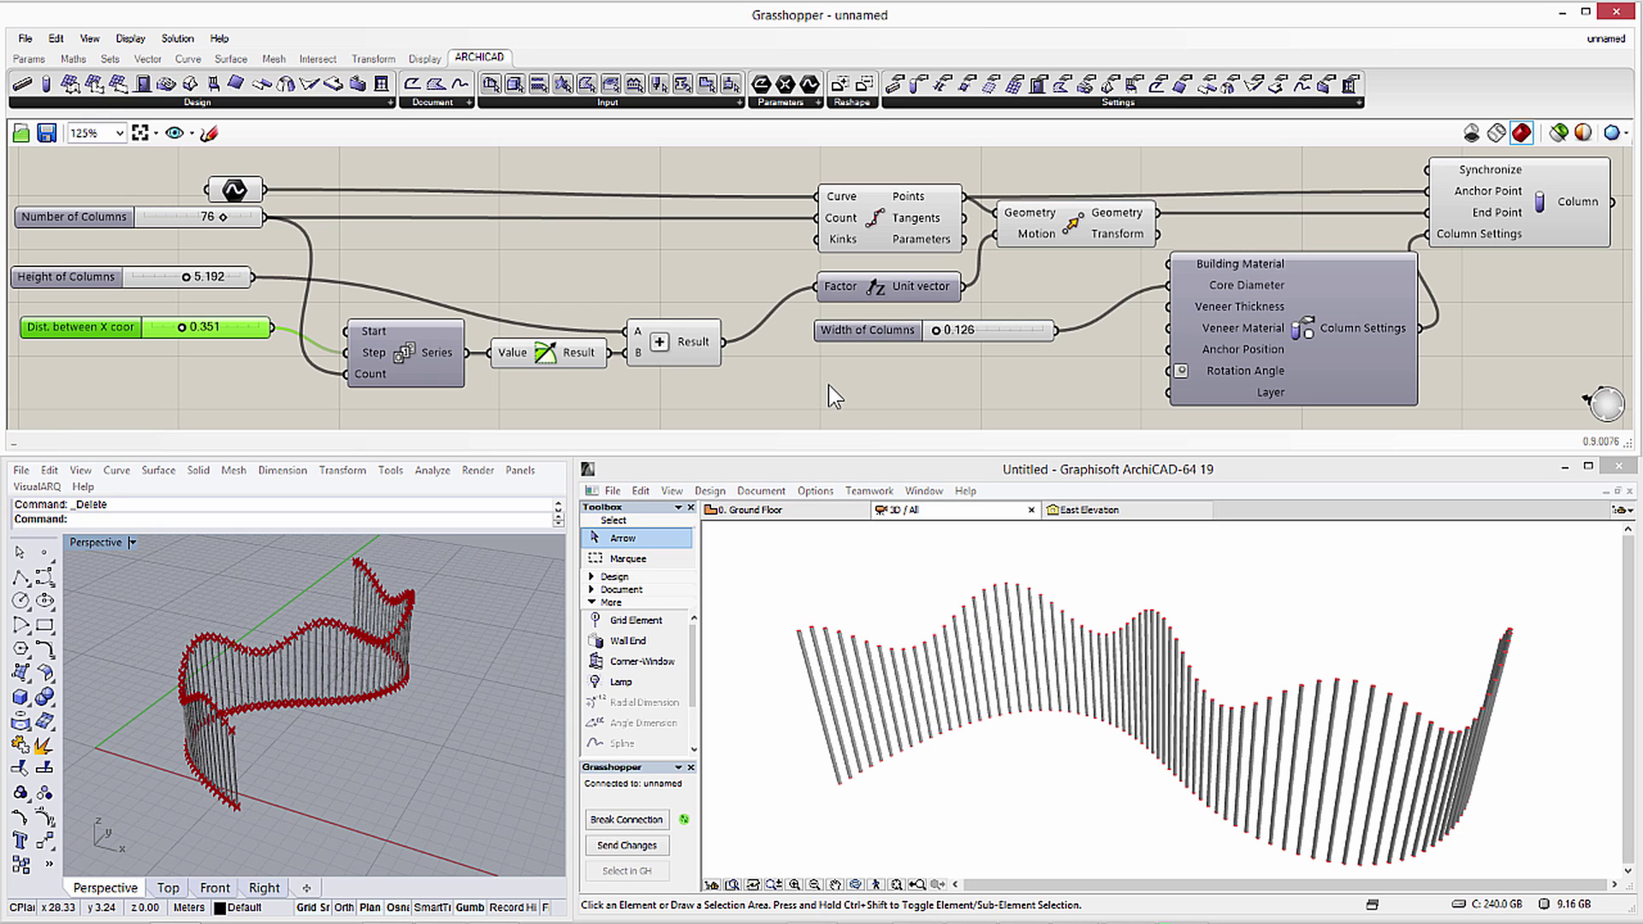
On the Ground Floor plan, stretch the spline's lower end toward the lower right and its upper end toward the upper left, and send the changes.
{"action": "left_click", "coordinate": [787, 514]}
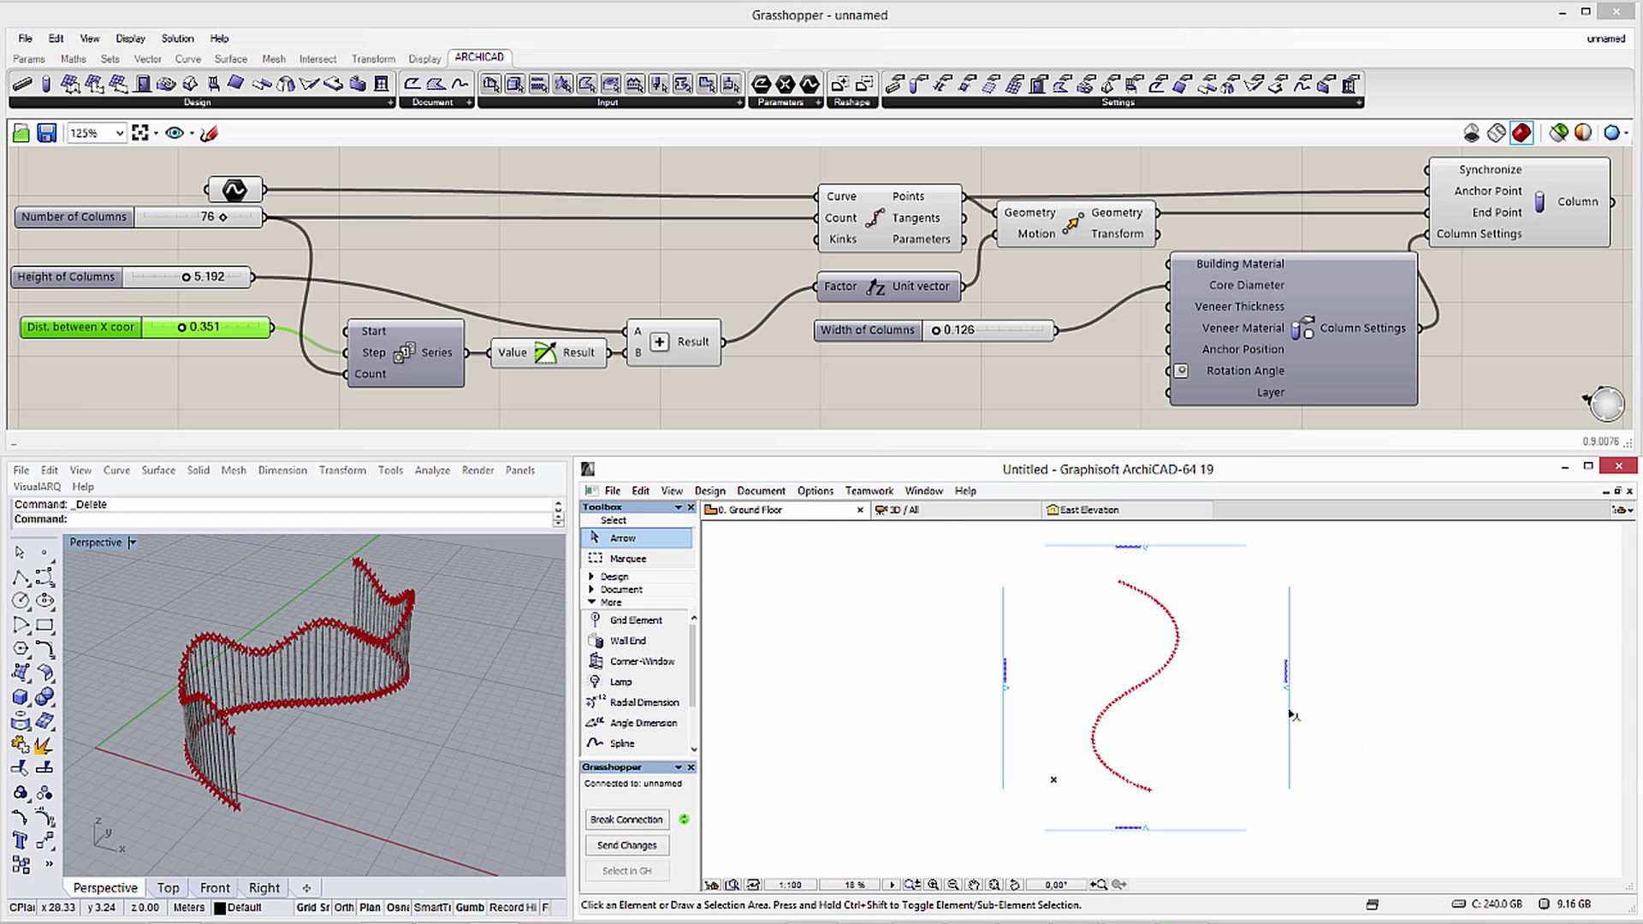
{"action": "left_click", "coordinate": [1147, 676]}
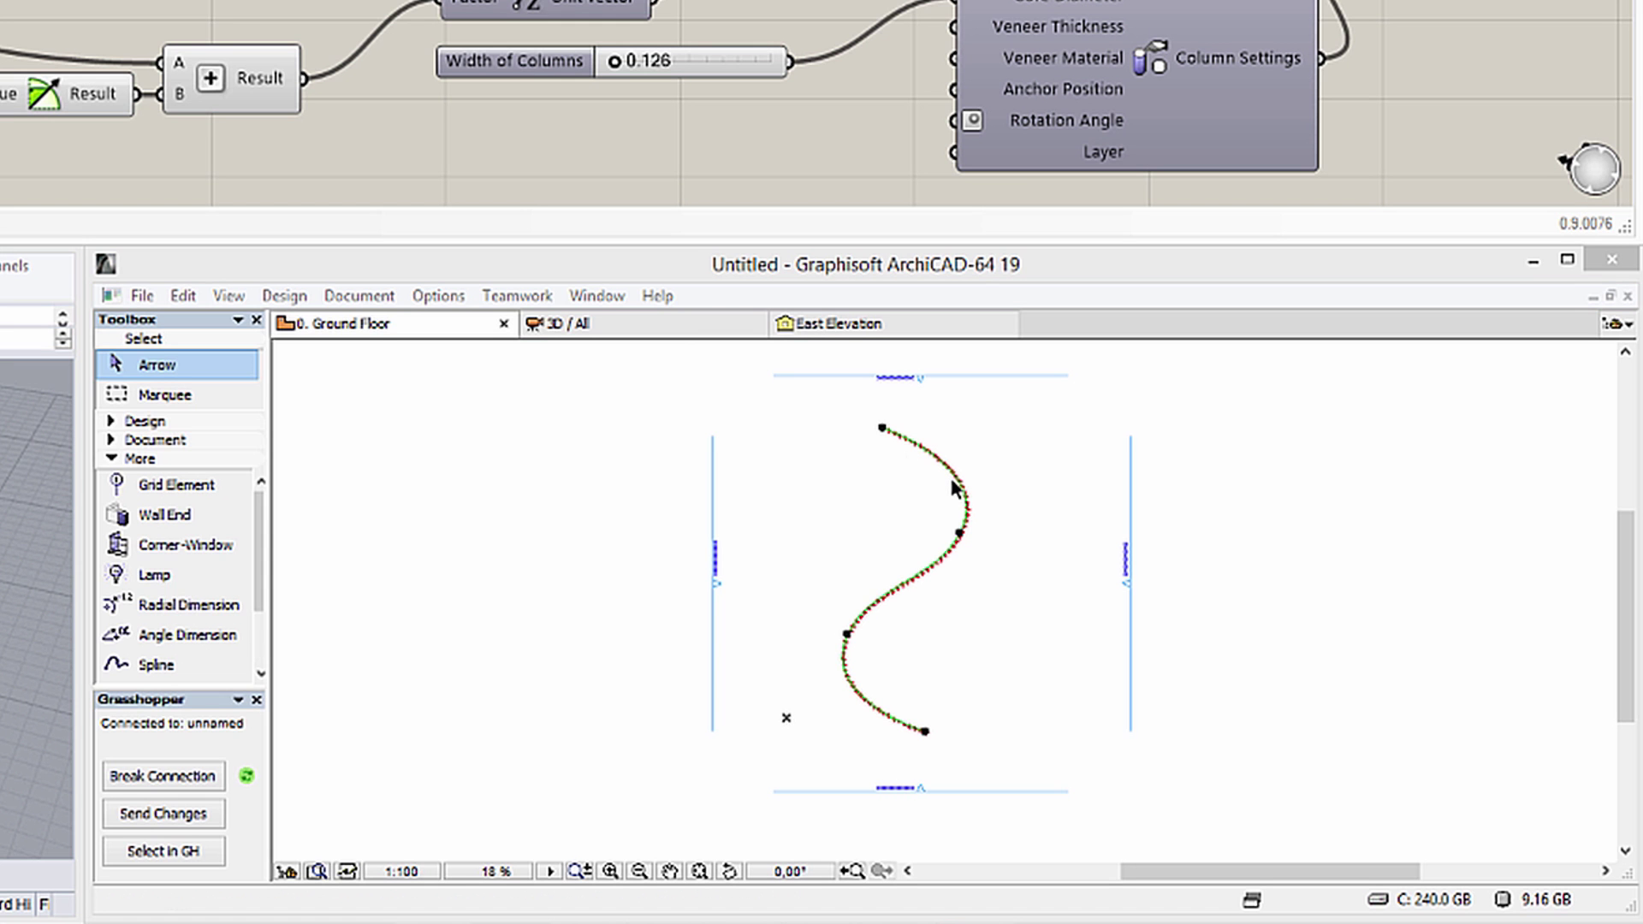
{"action": "left_click", "coordinate": [928, 742]}
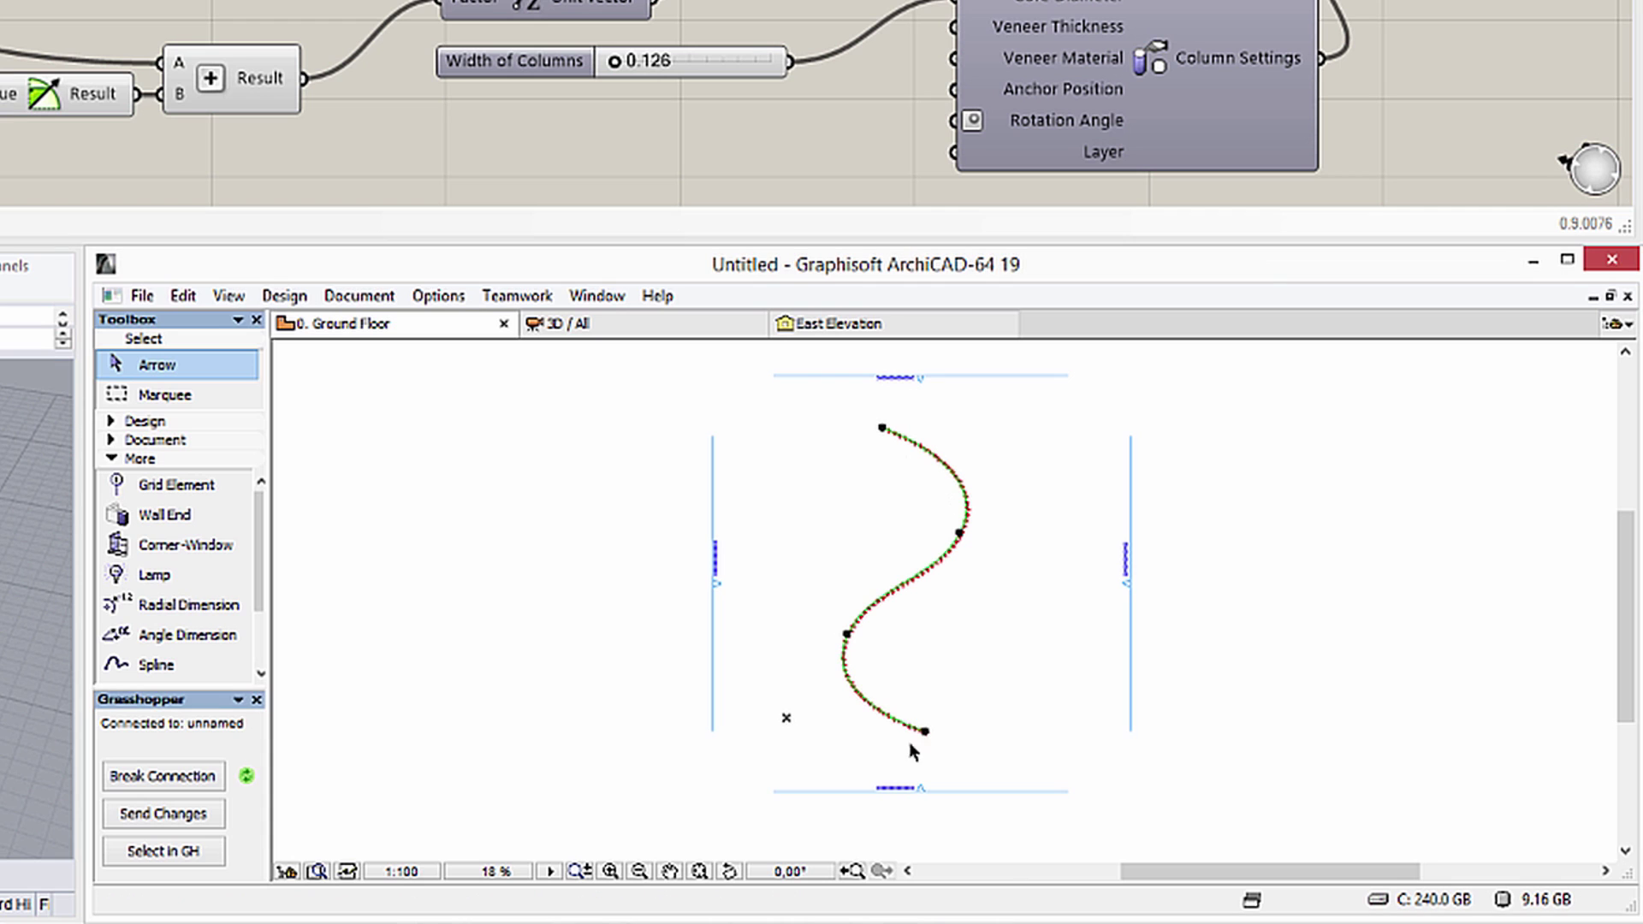
{"action": "left_click", "coordinate": [925, 731]}
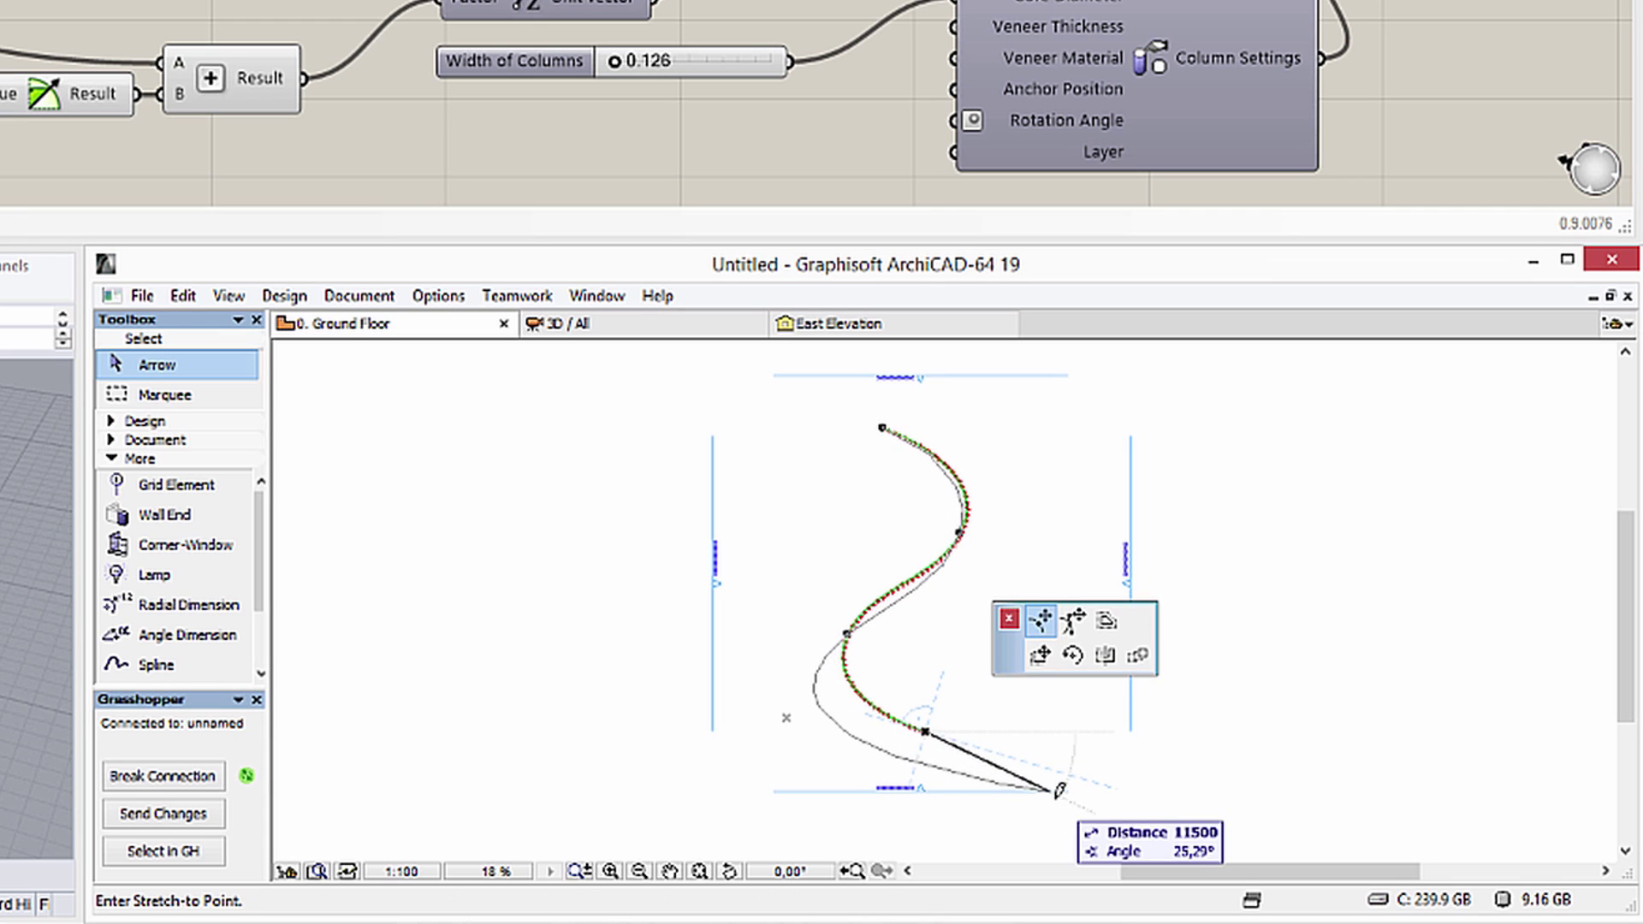
{"action": "left_click", "coordinate": [1038, 782]}
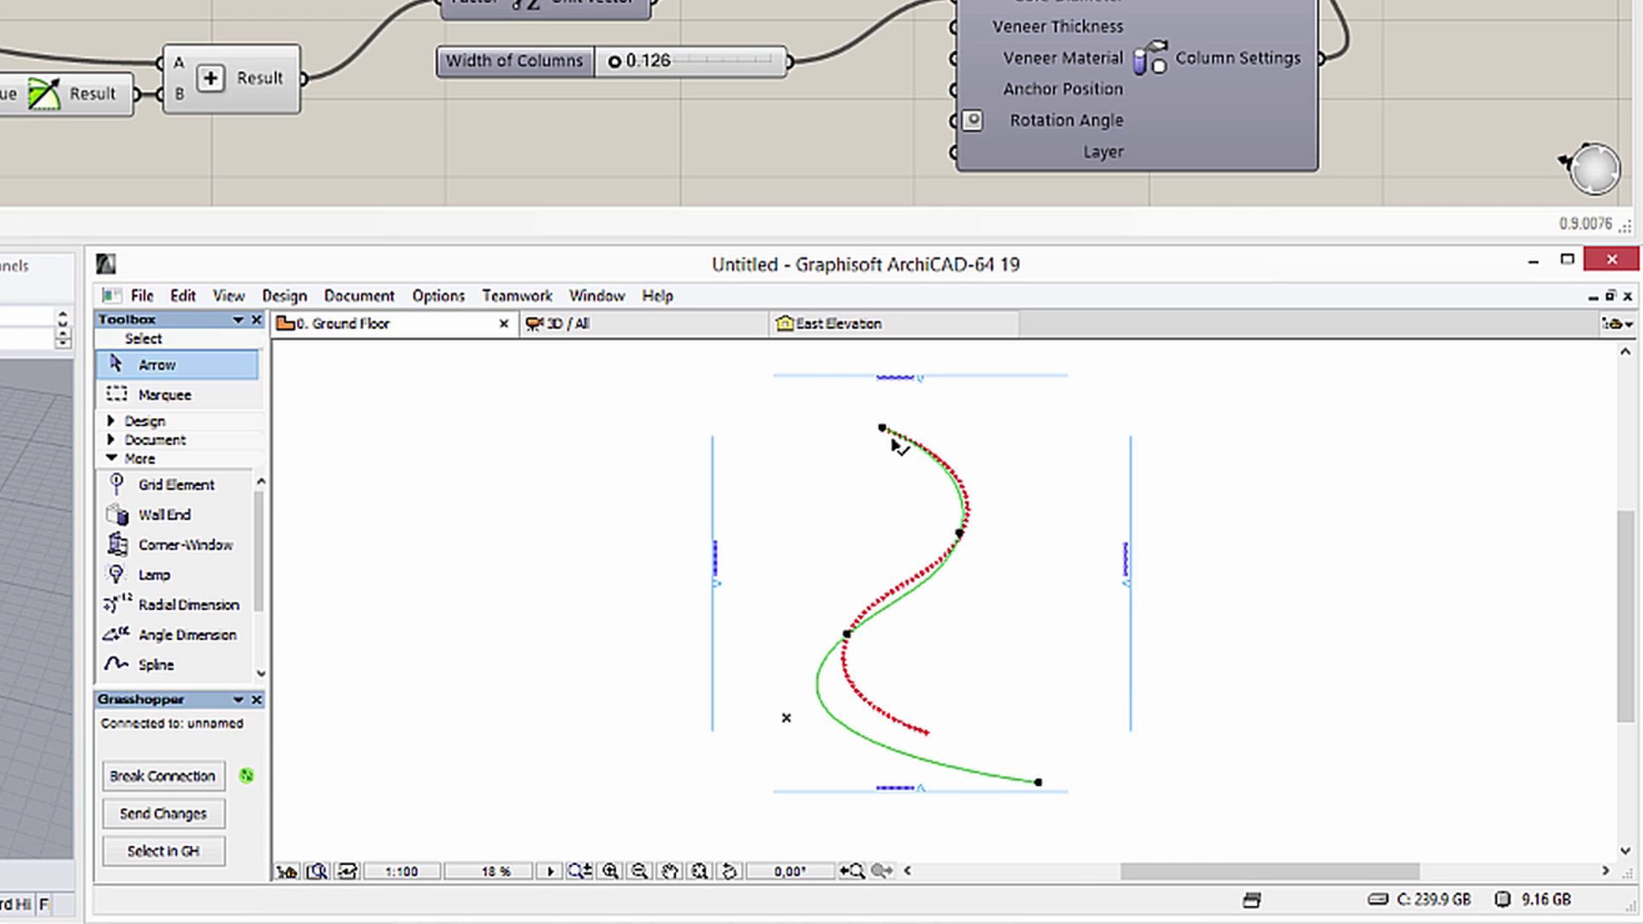
{"action": "left_click", "coordinate": [882, 427]}
{"action": "left_click", "coordinate": [714, 383]}
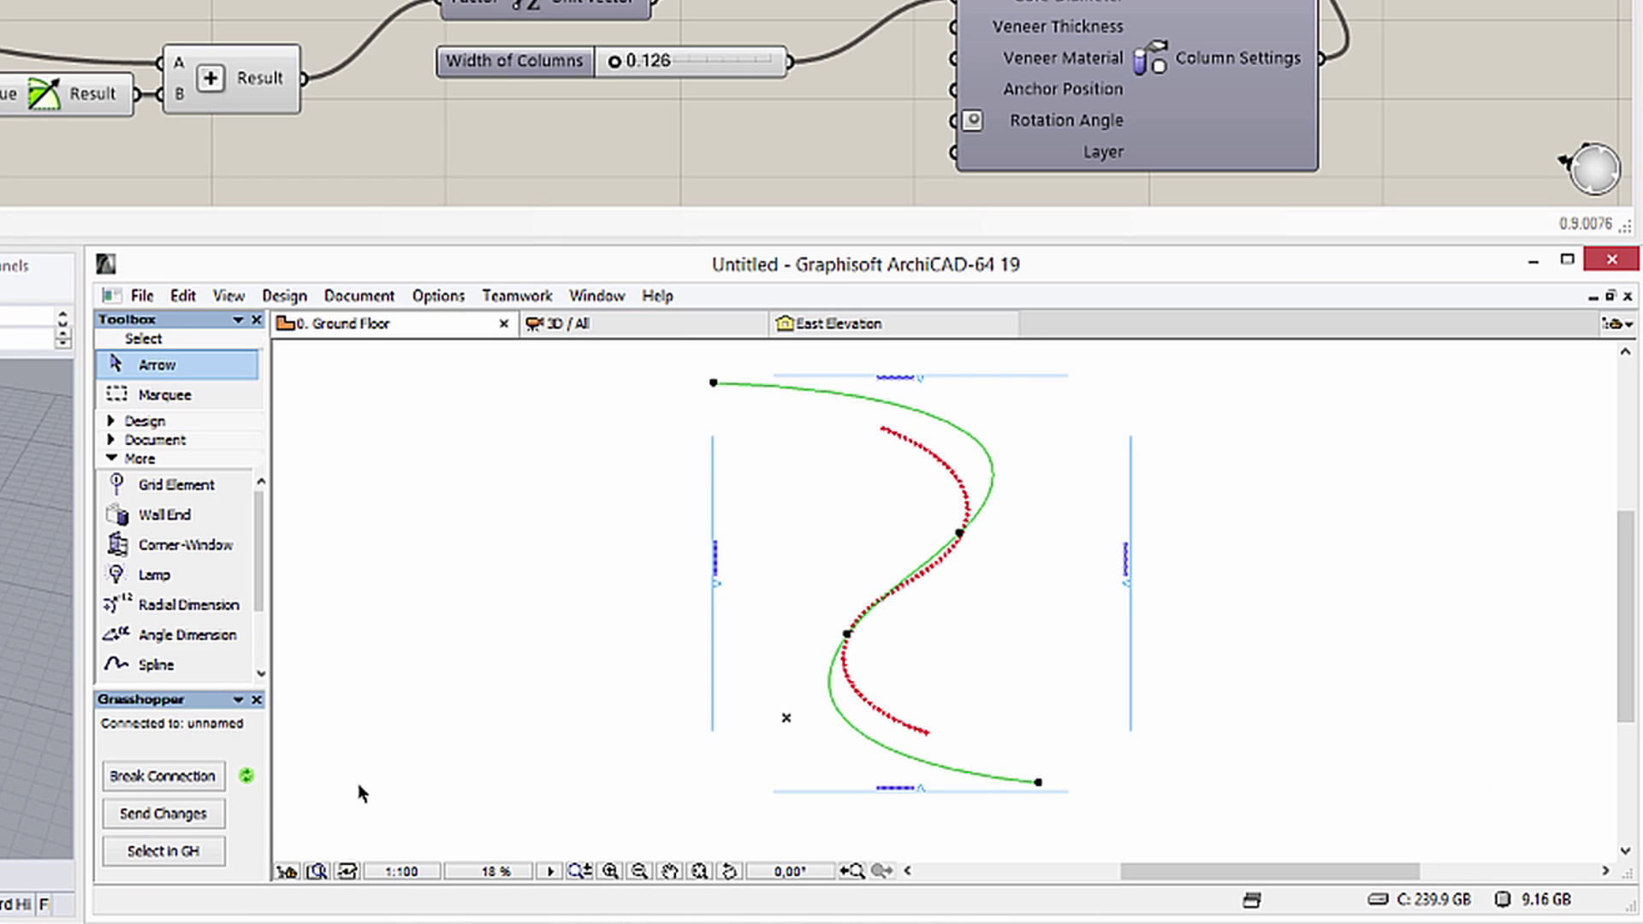
{"action": "left_click", "coordinate": [168, 820]}
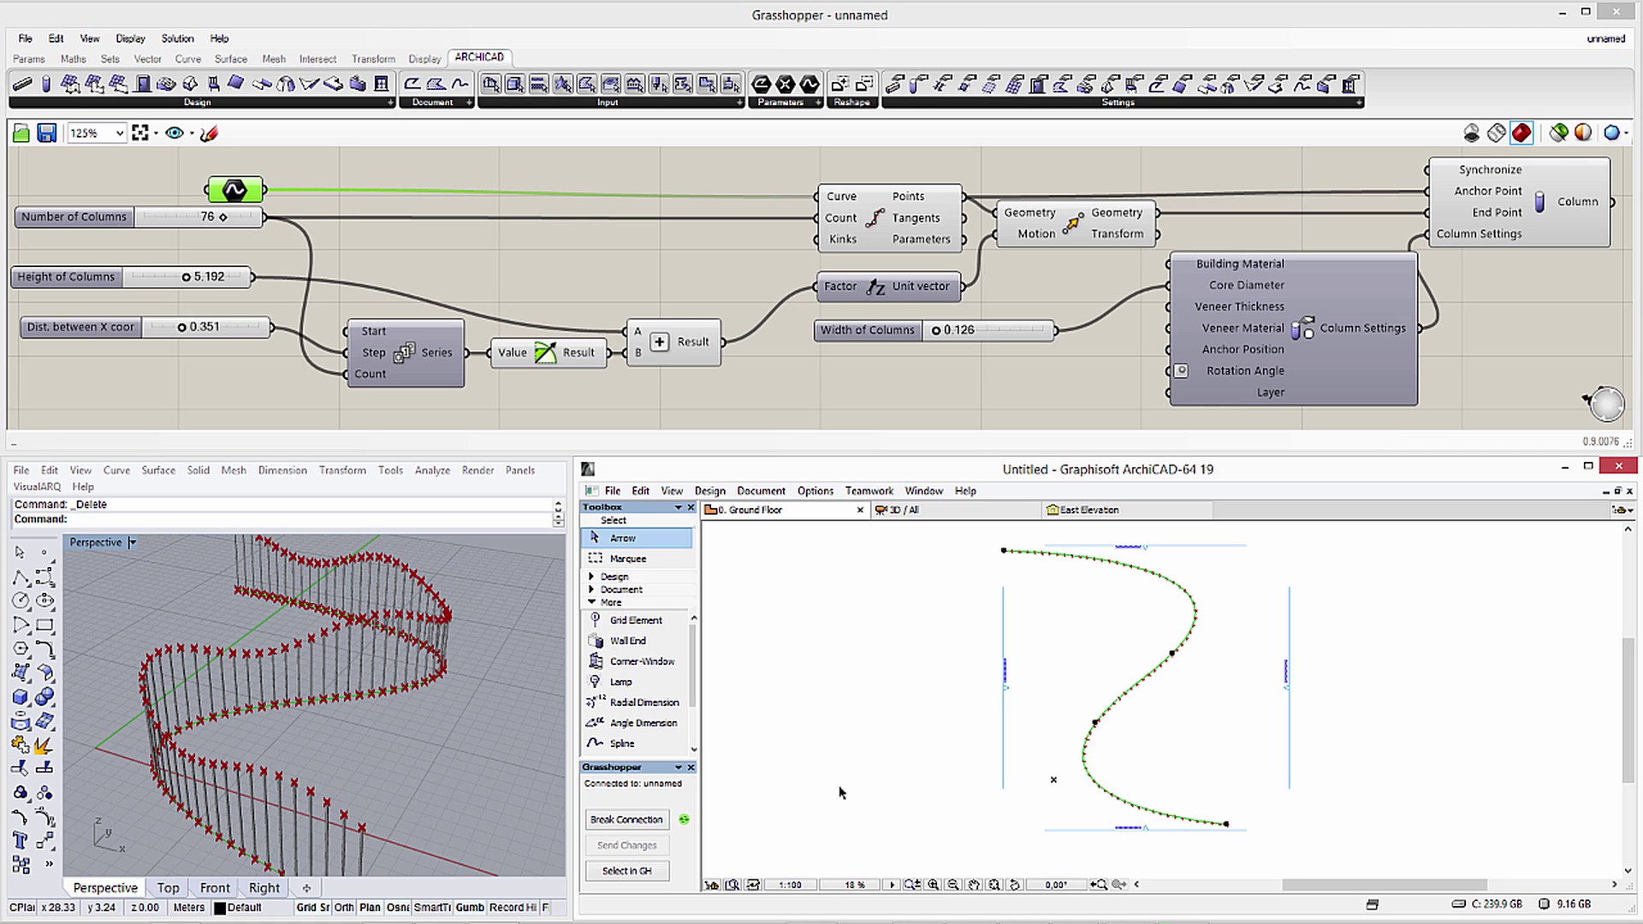
Examine the updated columns from several angles in ARCHICAD's 3D view with its window maximised.
{"action": "left_click", "coordinate": [961, 513]}
{"action": "left_click", "coordinate": [1252, 633]}
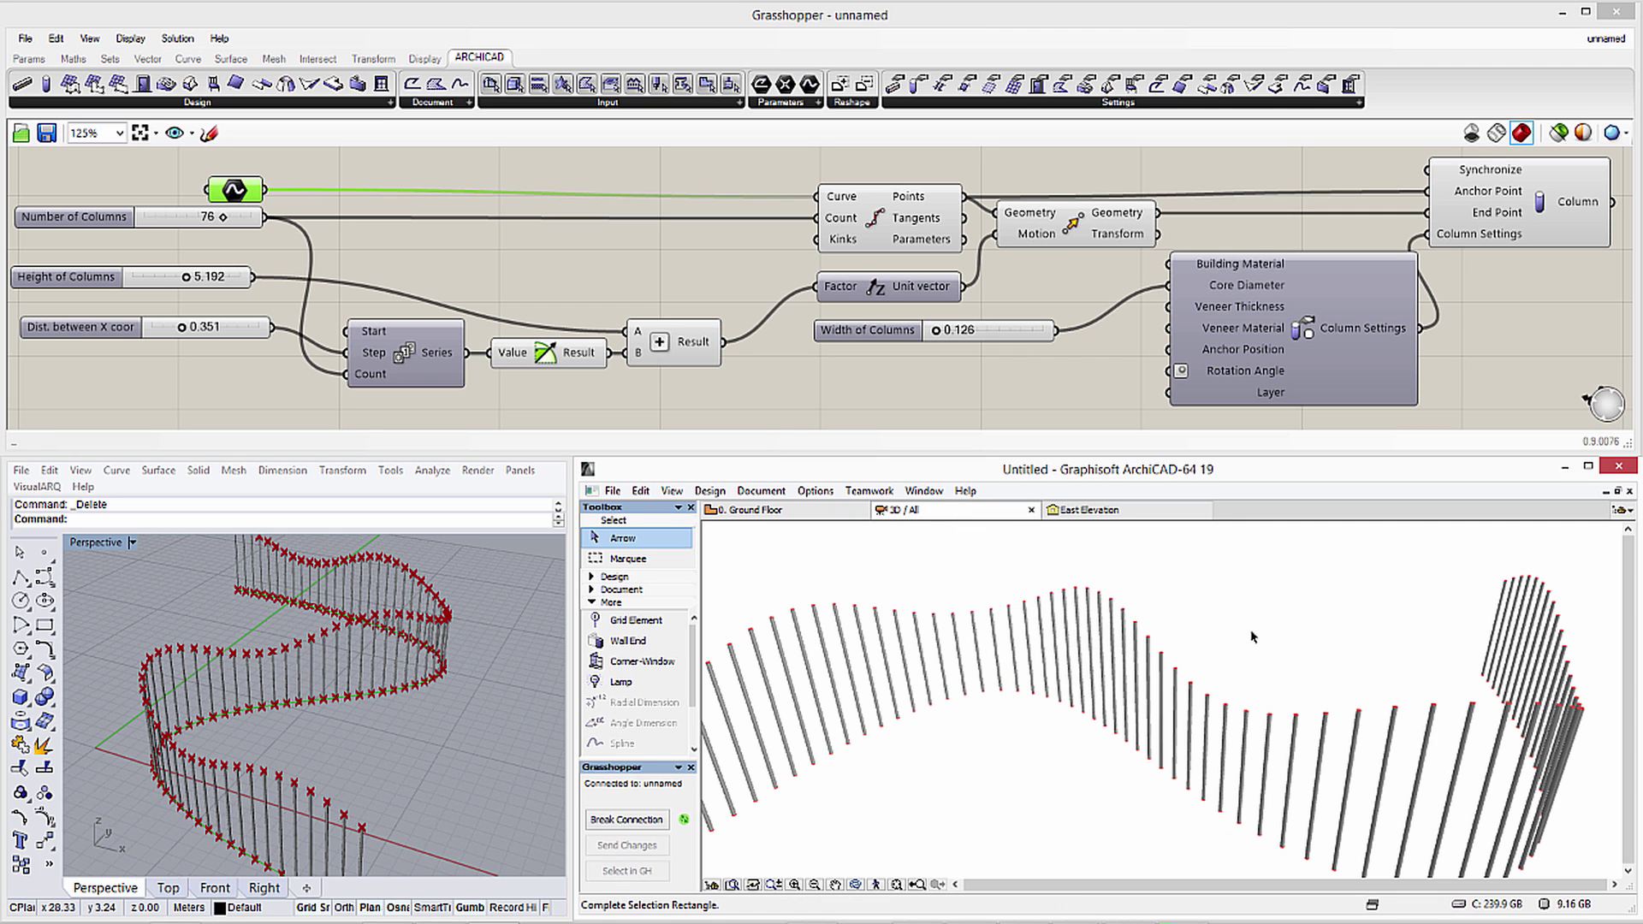
{"action": "left_click", "coordinate": [1248, 644]}
{"action": "middle_click_drag", "start_coordinate": [1270, 648], "coordinate": [1164, 746], "text": "shift"}
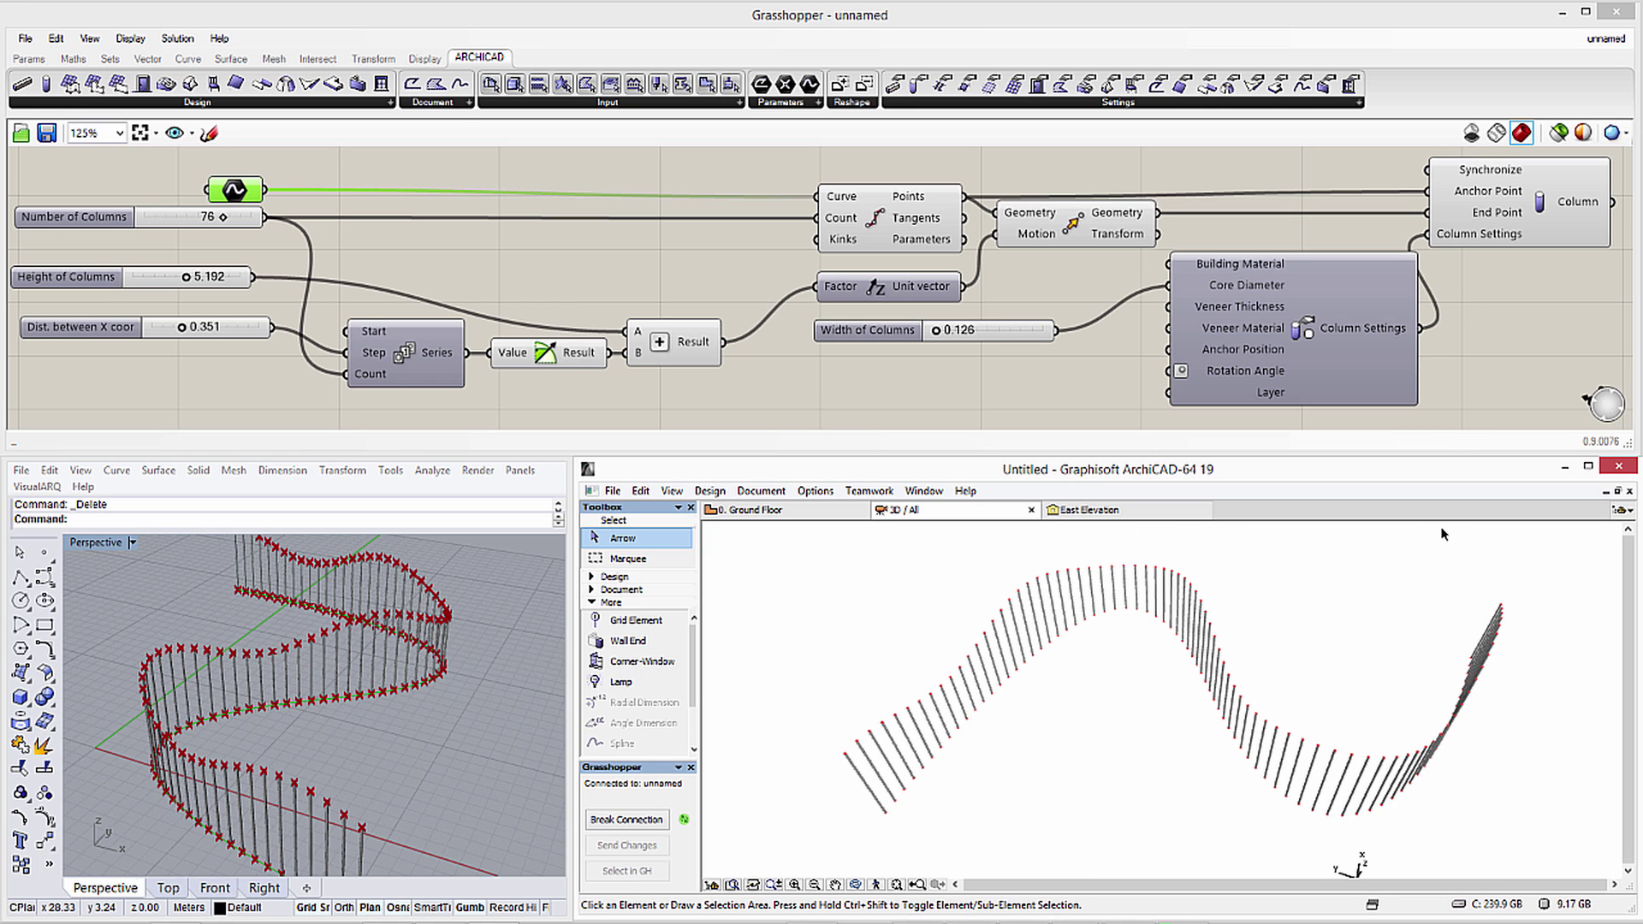
{"action": "left_click_drag", "start_coordinate": [575, 461], "coordinate": [414, 257]}
{"action": "left_click", "coordinate": [1587, 265]}
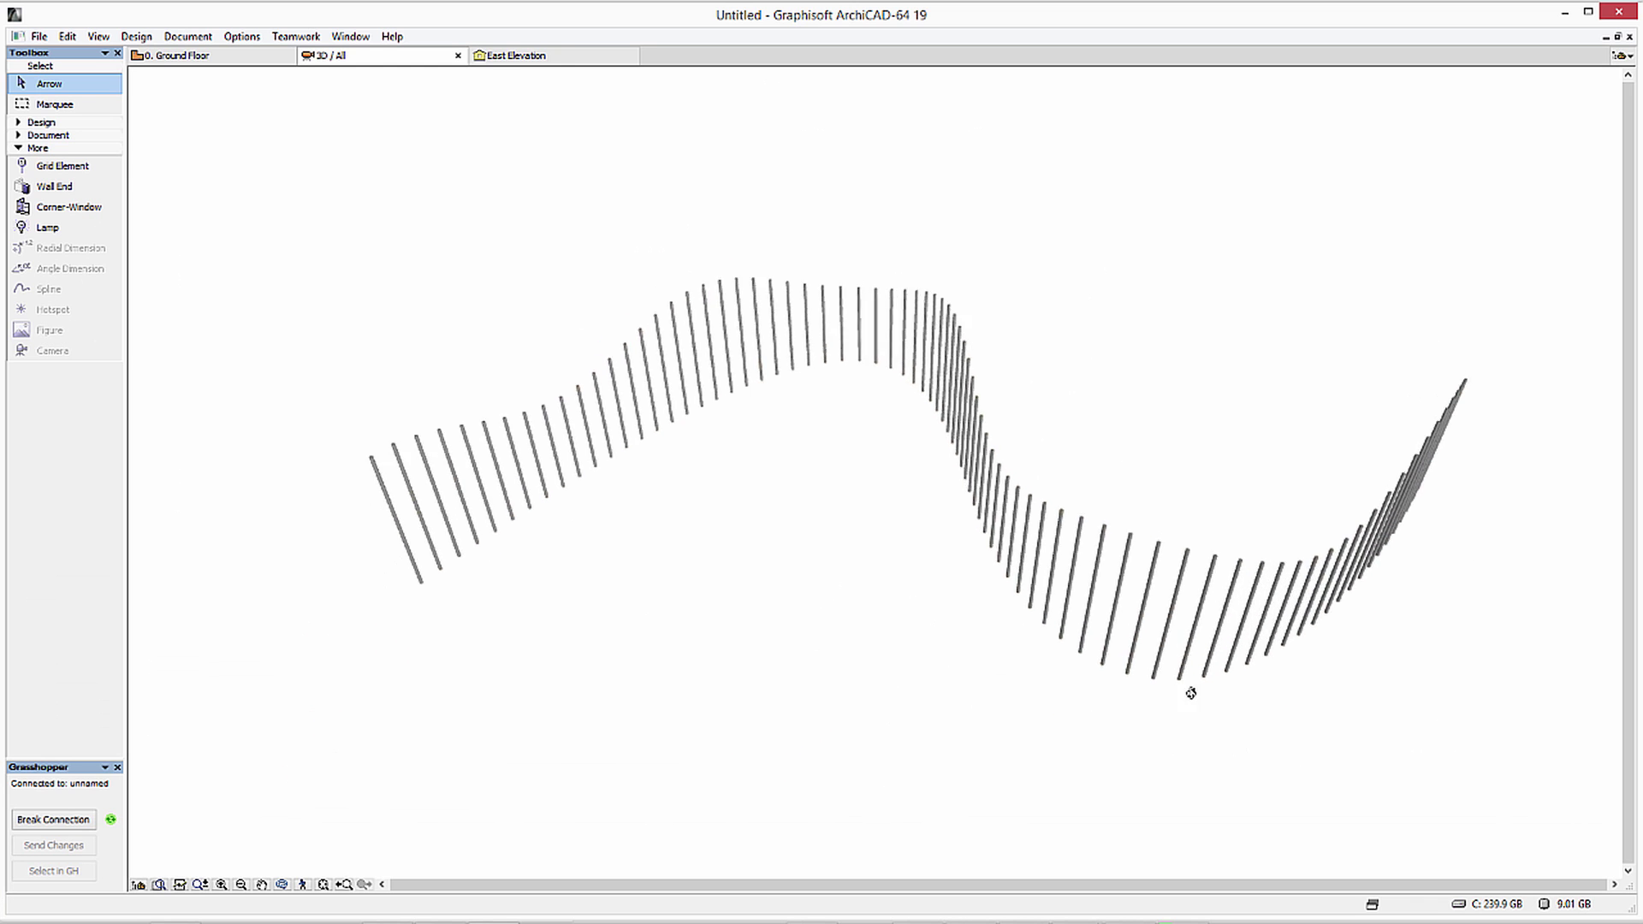
{"action": "mouse_move", "coordinate": [1191, 693]}
{"action": "middle_mouse_down", "text": "shift"}
{"action": "mouse_move", "coordinate": [906, 568]}
{"action": "mouse_move", "coordinate": [887, 619]}
{"action": "mouse_move", "coordinate": [991, 658]}
{"action": "mouse_move", "coordinate": [1104, 672]}
{"action": "mouse_move", "coordinate": [1258, 664]}
{"action": "mouse_move", "coordinate": [1309, 623]}
{"action": "mouse_move", "coordinate": [1228, 589]}
{"action": "mouse_move", "coordinate": [811, 554]}
{"action": "mouse_move", "coordinate": [521, 572]}
{"action": "mouse_move", "coordinate": [802, 586]}
{"action": "mouse_move", "coordinate": [1052, 503]}
{"action": "mouse_move", "coordinate": [1189, 491]}
{"action": "mouse_move", "coordinate": [1304, 513]}
{"action": "mouse_move", "coordinate": [1353, 557]}
{"action": "mouse_move", "coordinate": [1369, 601]}
{"action": "mouse_move", "coordinate": [1308, 660]}
{"action": "middle_mouse_up", "text": "shift"}
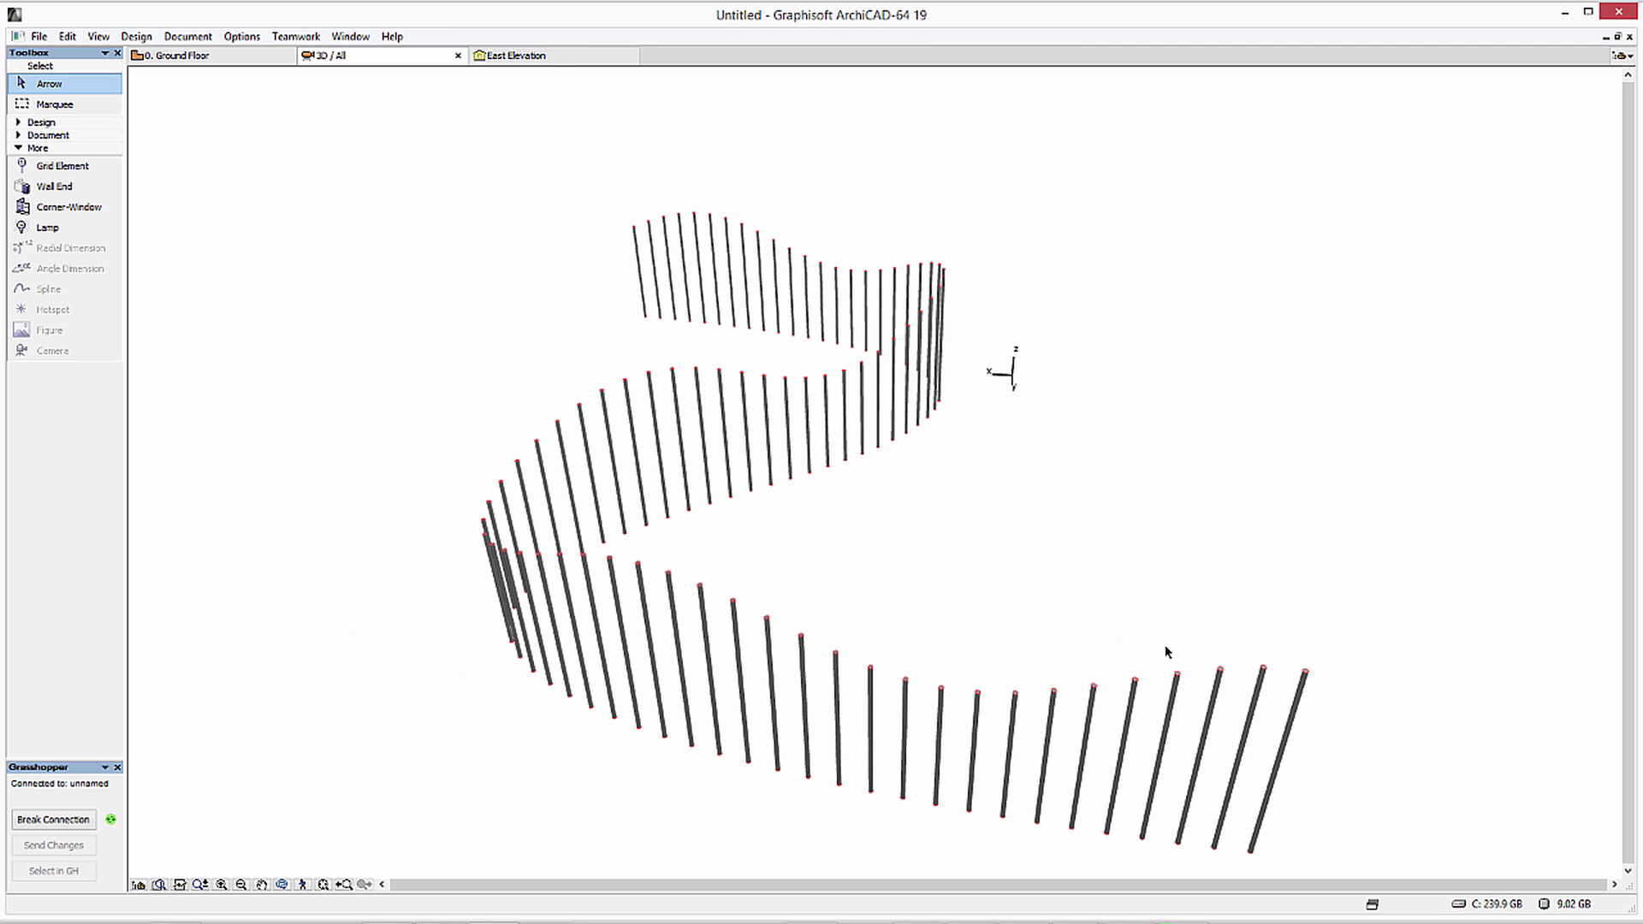